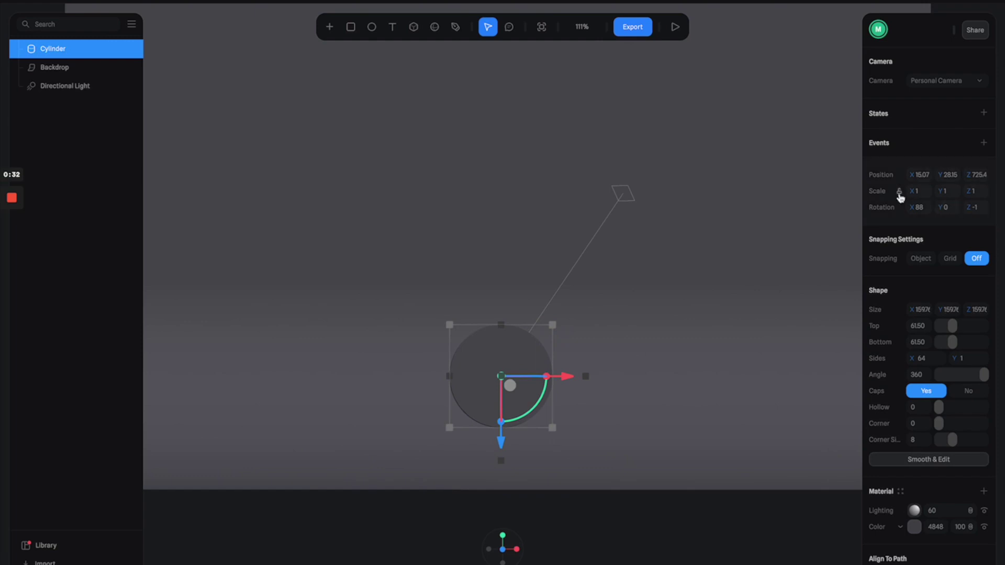
- Set the cylinder's X rotation to 0 so it stands upright and shorten it to a Y scale of 0.83
left_click(920, 208)
type("0")
key("Return")
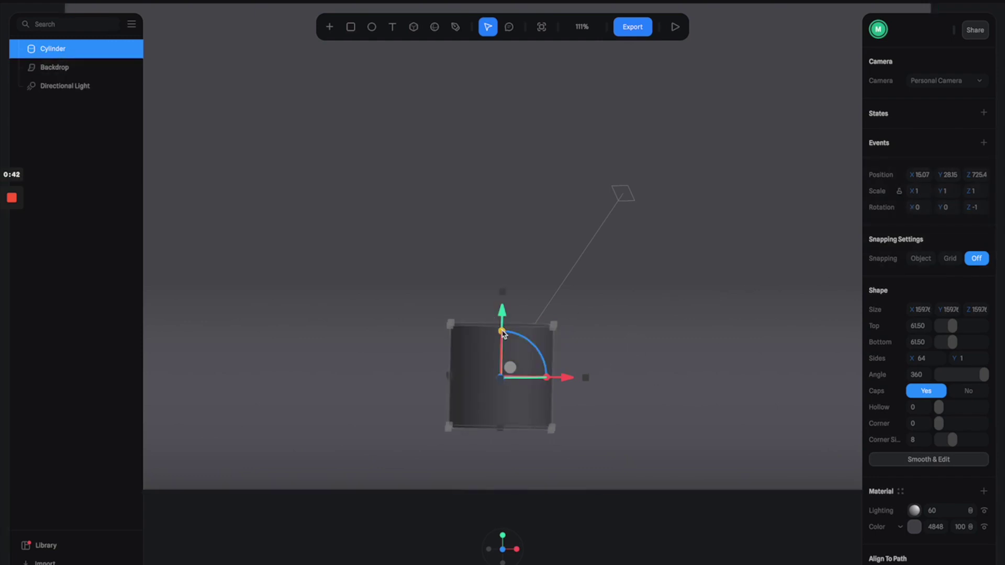
left_click_drag(502, 331, 506, 339)
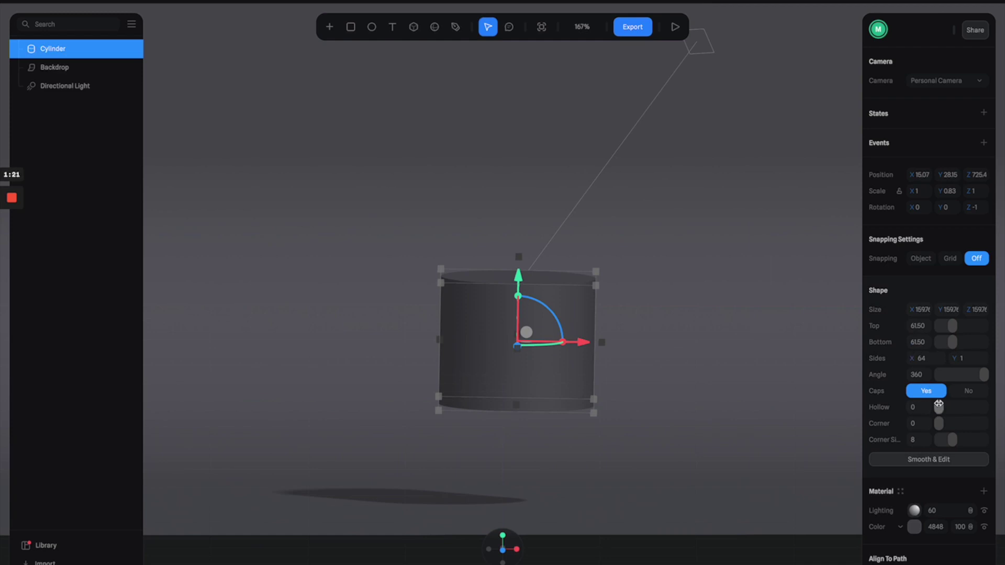
- Round the cylinder's edges with a corner value of 3
left_click(923, 425)
key("Return")
left_click(695, 354)
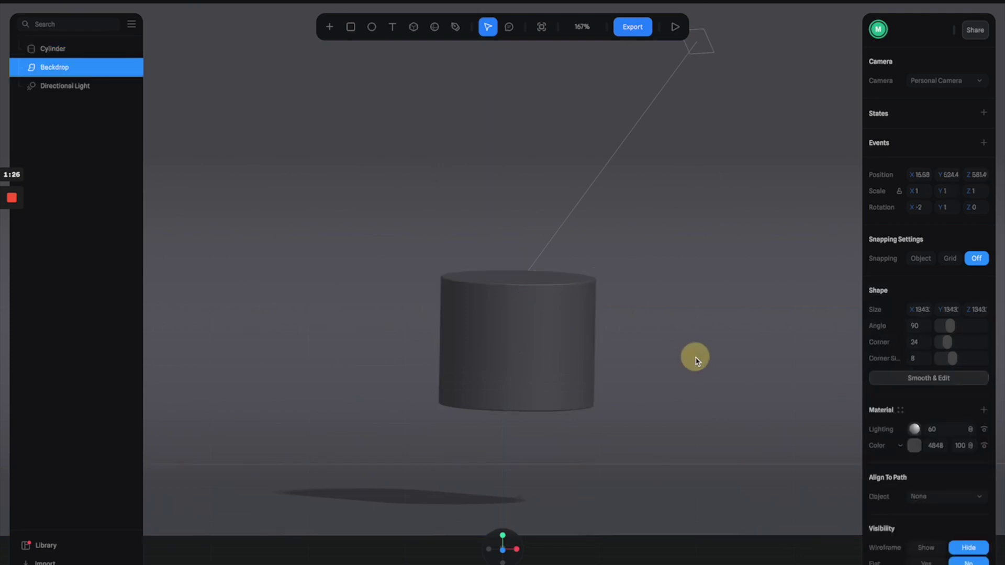
left_click(561, 359)
left_click(698, 293)
- Duplicate the cylinder and place the copy, made shorter, directly above the original as a lid
left_click(521, 308)
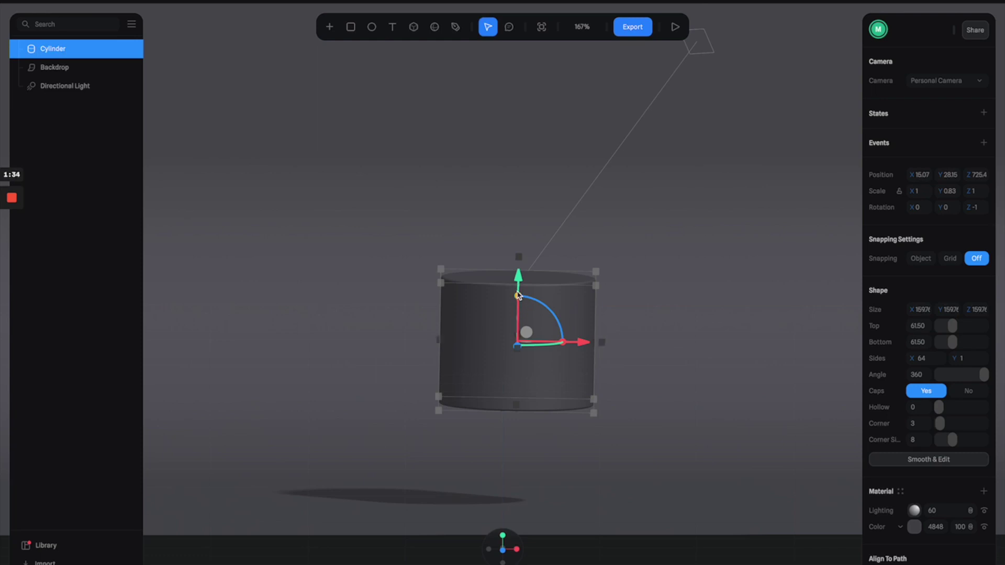
key("ctrl+d")
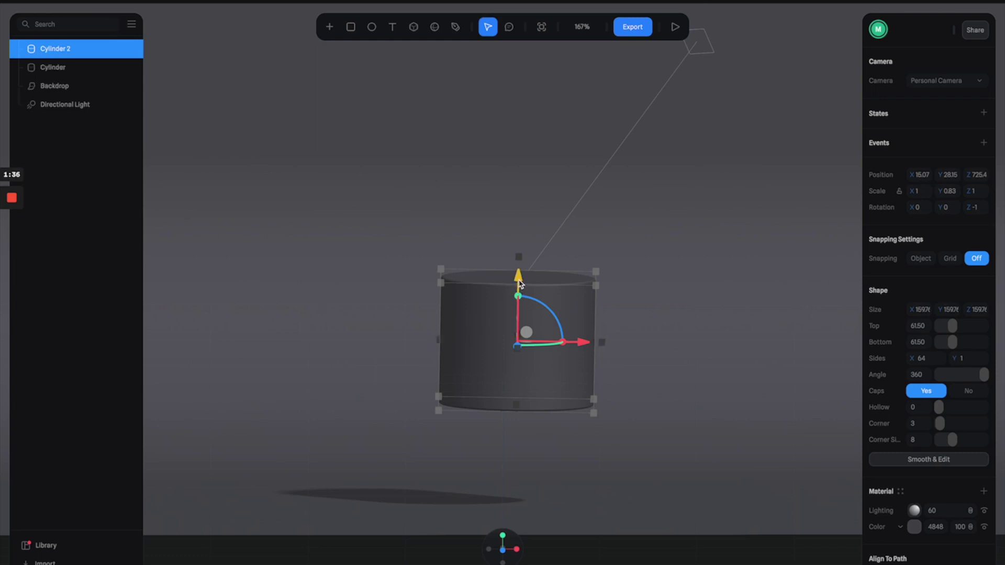
left_click_drag(520, 283, 523, 185)
left_click_drag(519, 148, 525, 180)
- Rename the lower cylinder as Body and the upper cylinder as Cap
double_click(53, 67)
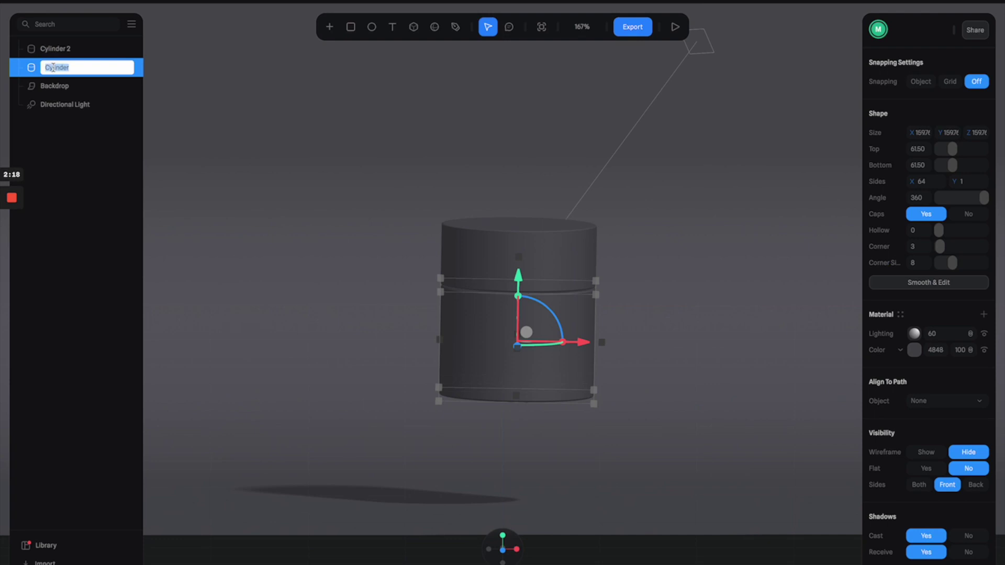
type("B")
key("Return")
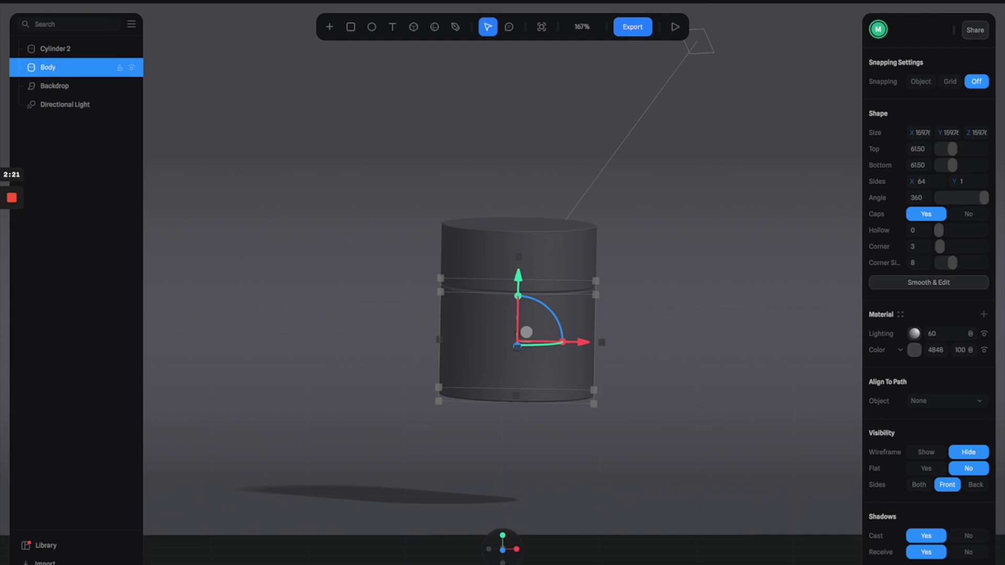
left_click(42, 49)
double_click(44, 48)
type("Cap")
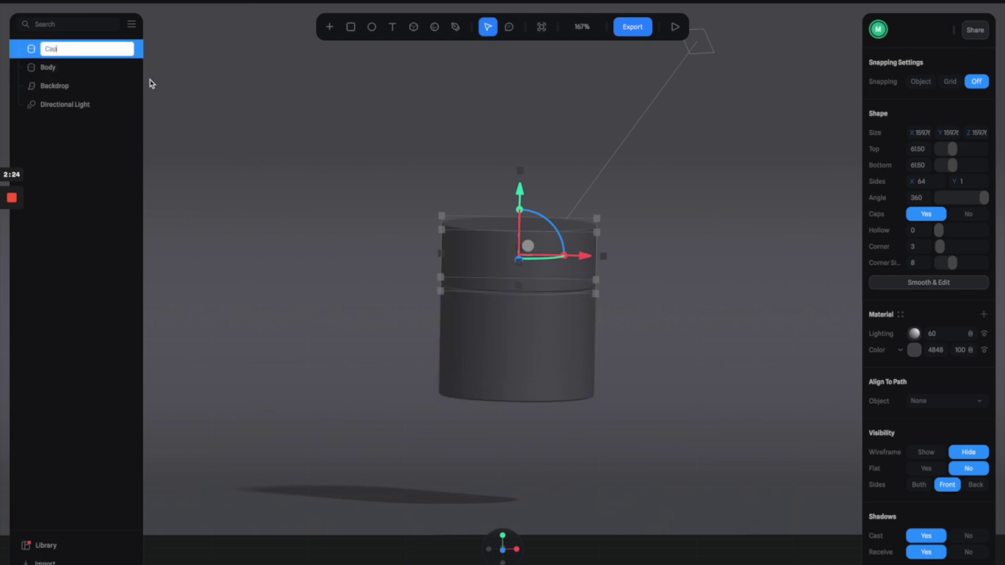
left_click(213, 105)
- Duplicate Body as an object named Content and scale it down uniformly to a size of about 115 inside the jar
left_click(78, 73)
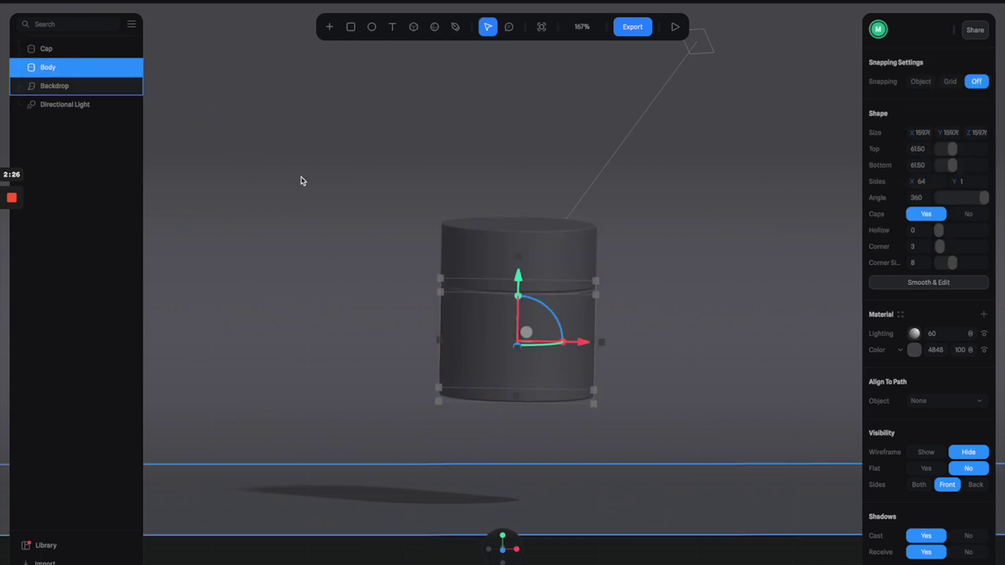
key("ctrl+d")
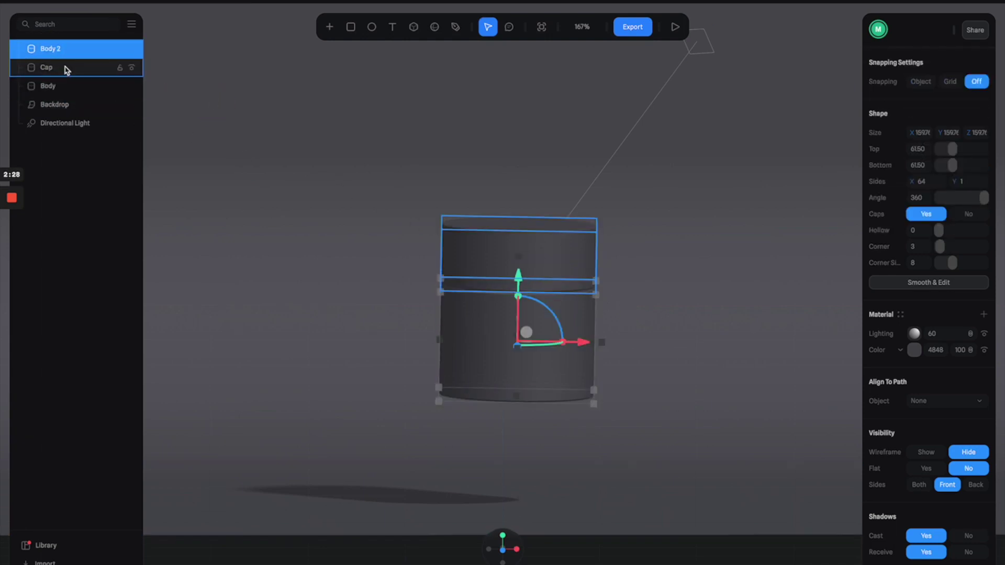
double_click(58, 49)
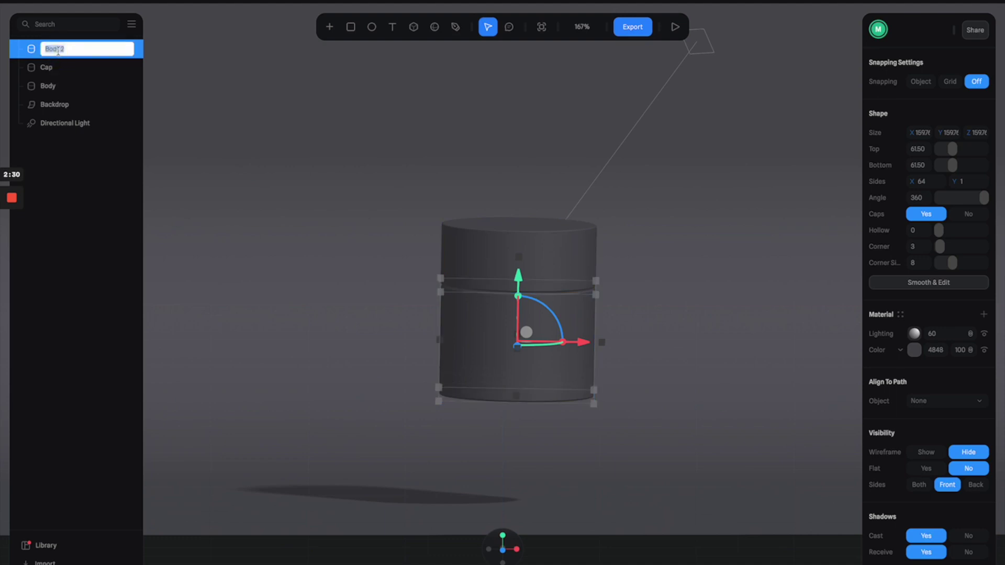
type("Content")
key("Return")
left_click_drag(596, 282, 573, 300)
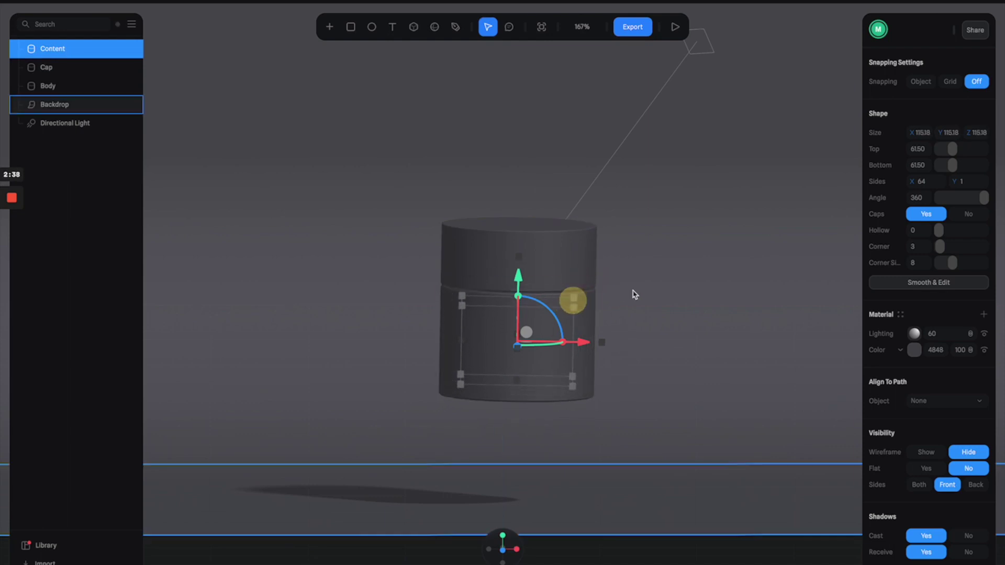
left_click(675, 291)
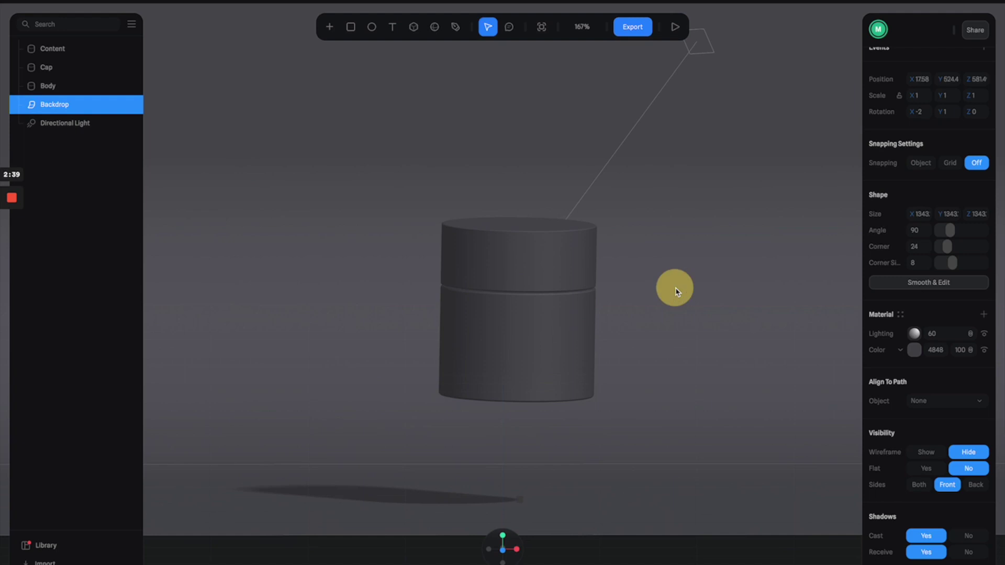
- Change the Body's color material layer to Glass
left_click(552, 317)
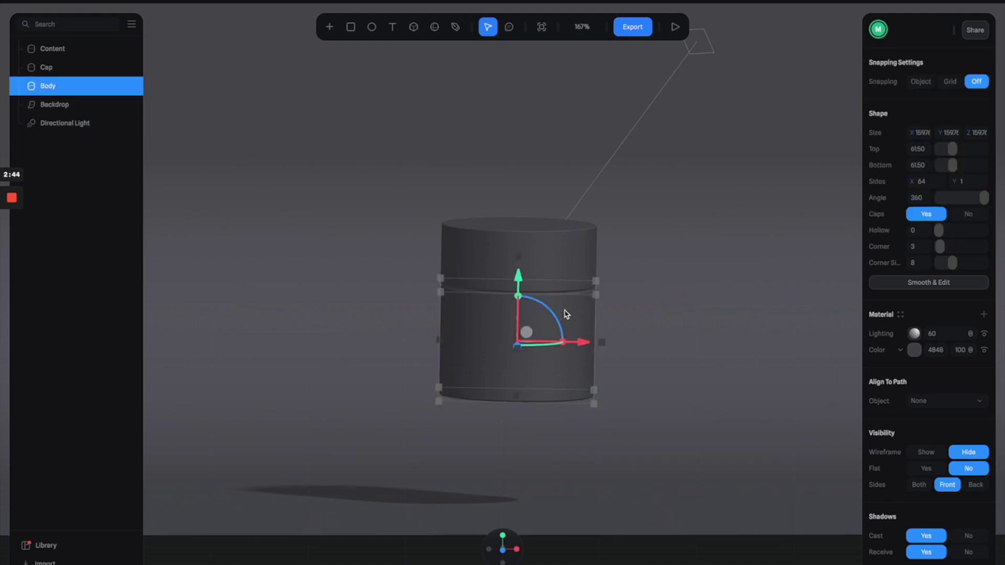
left_click(902, 351)
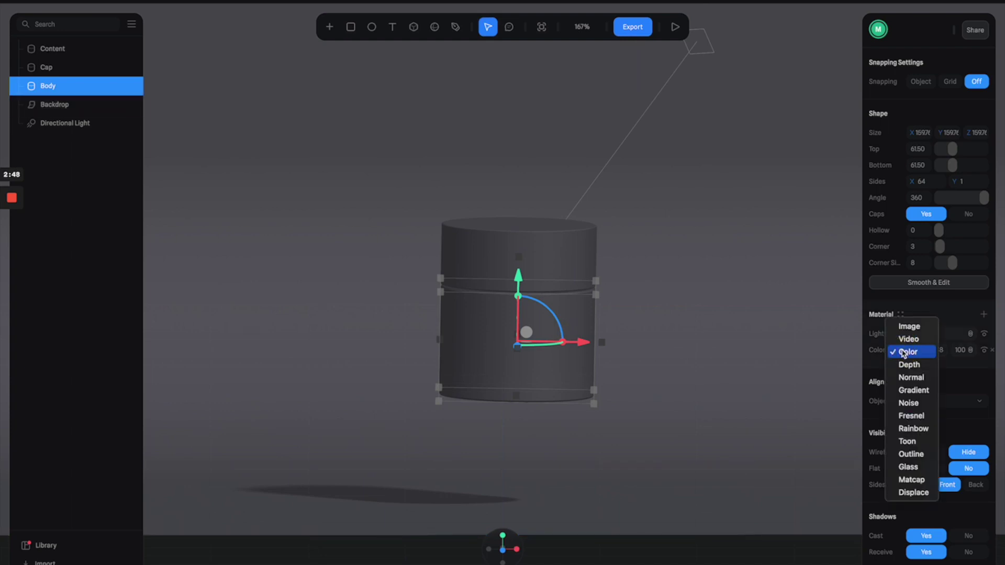
left_click(910, 468)
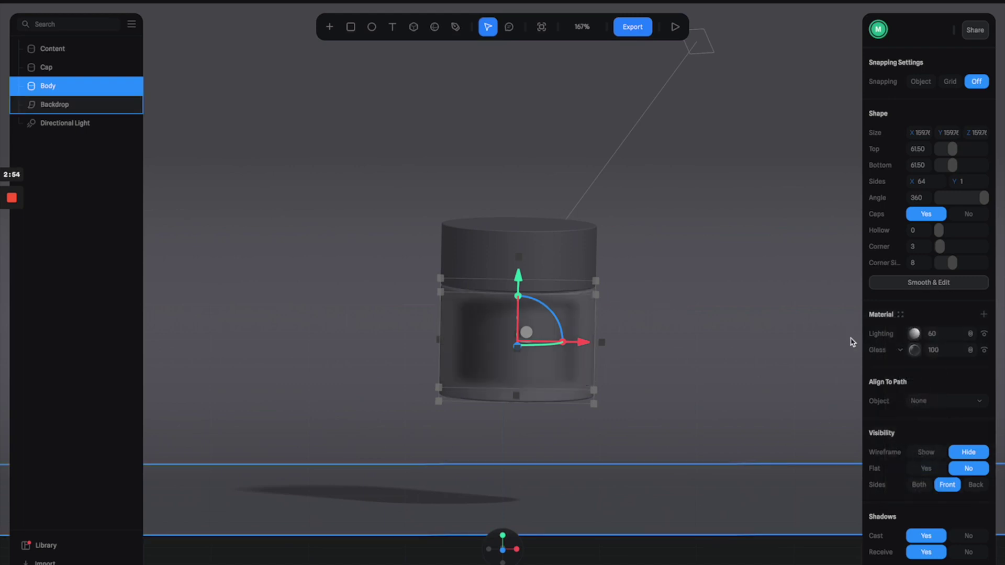
- Set the Body's glass layer to a blur of 20 and a thickness of 20
left_click(915, 351)
left_click(924, 379)
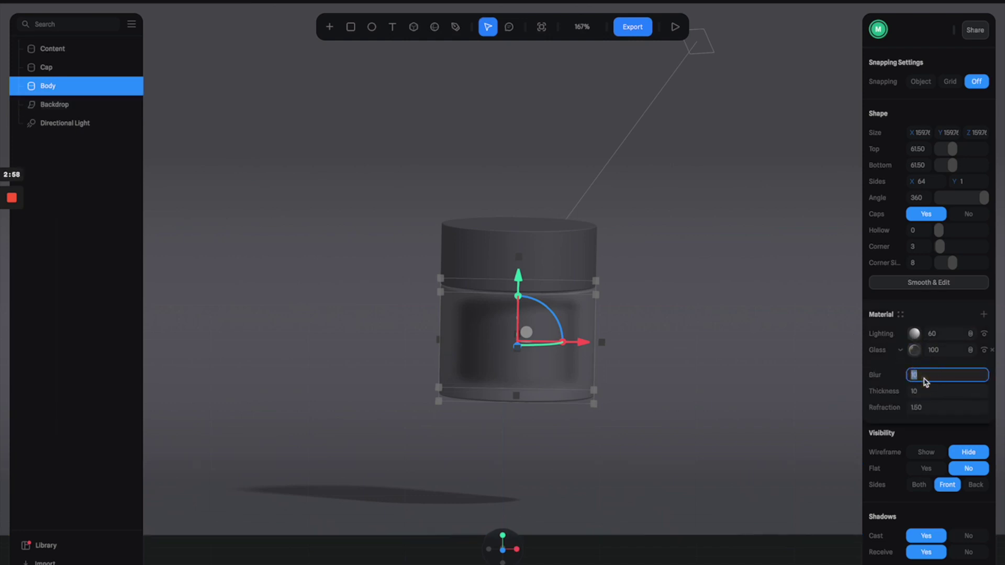
type("20")
key("Return")
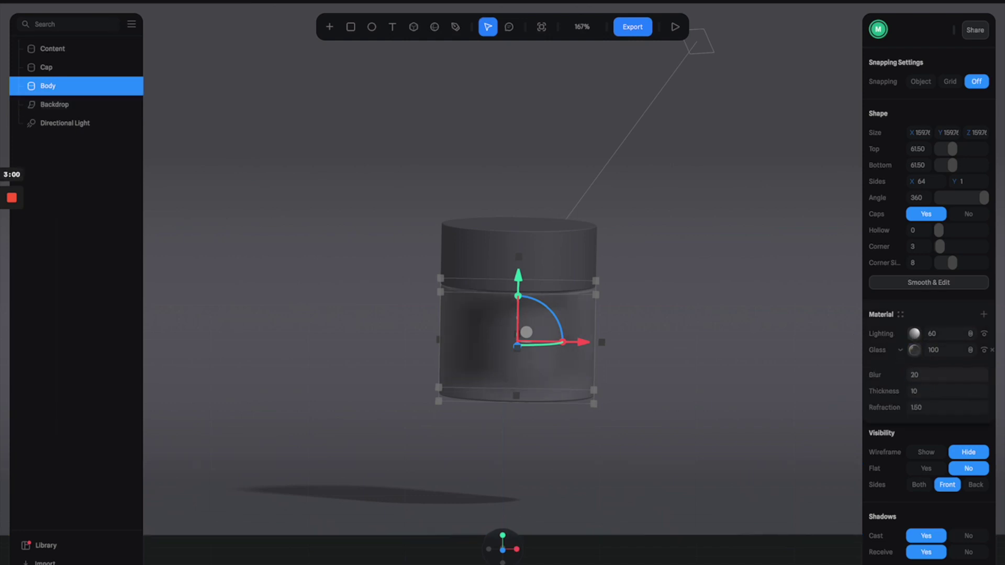
left_click(925, 390)
type("20")
key("Return")
left_click(680, 351)
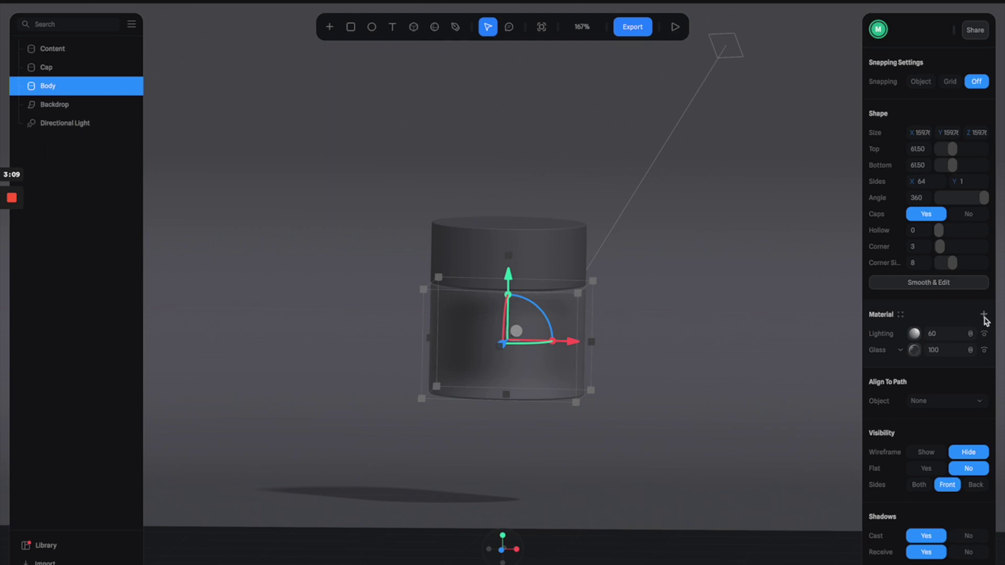
- Add a material layer to the Body and change its type to Matcap
left_click(984, 315)
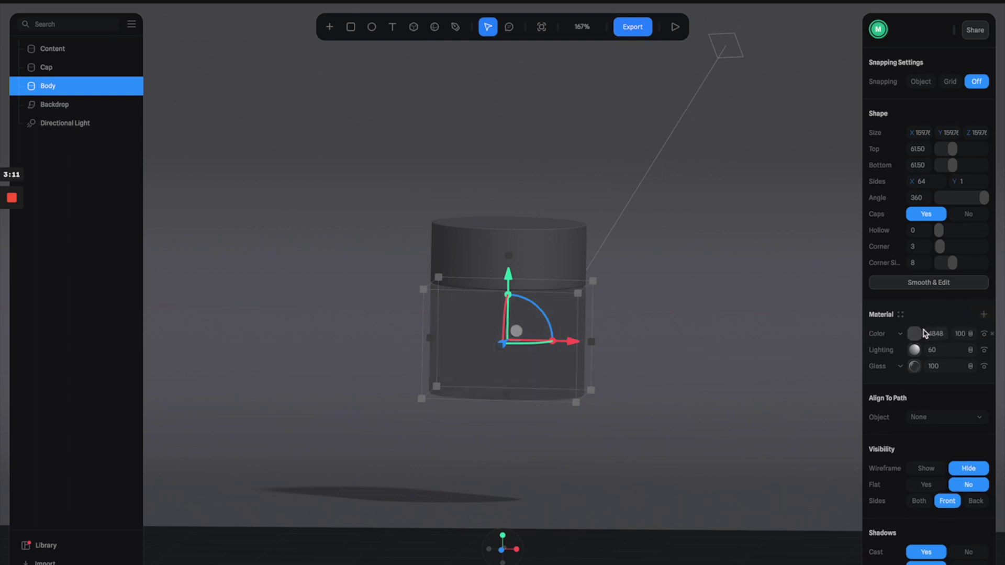
left_click(900, 335)
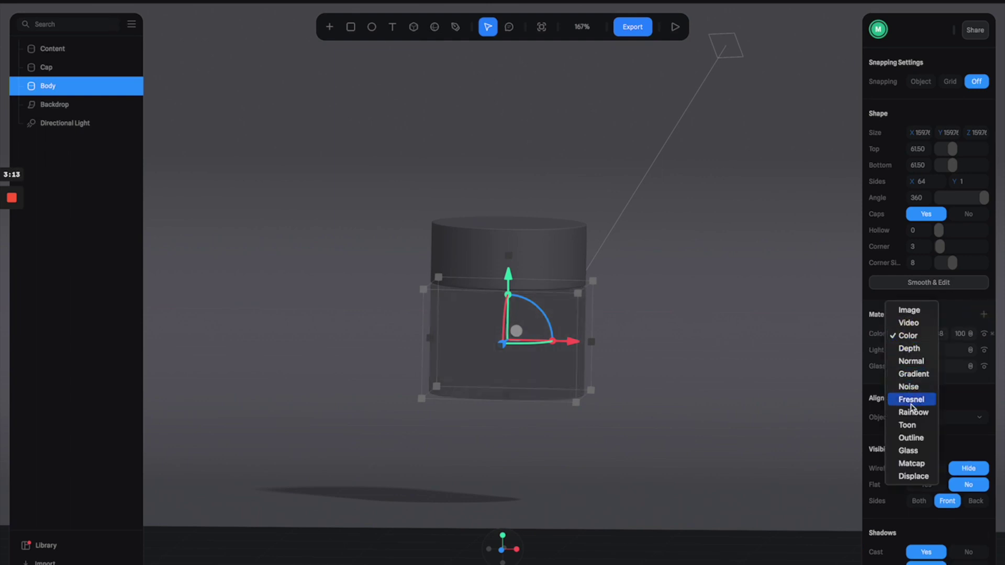
left_click(915, 463)
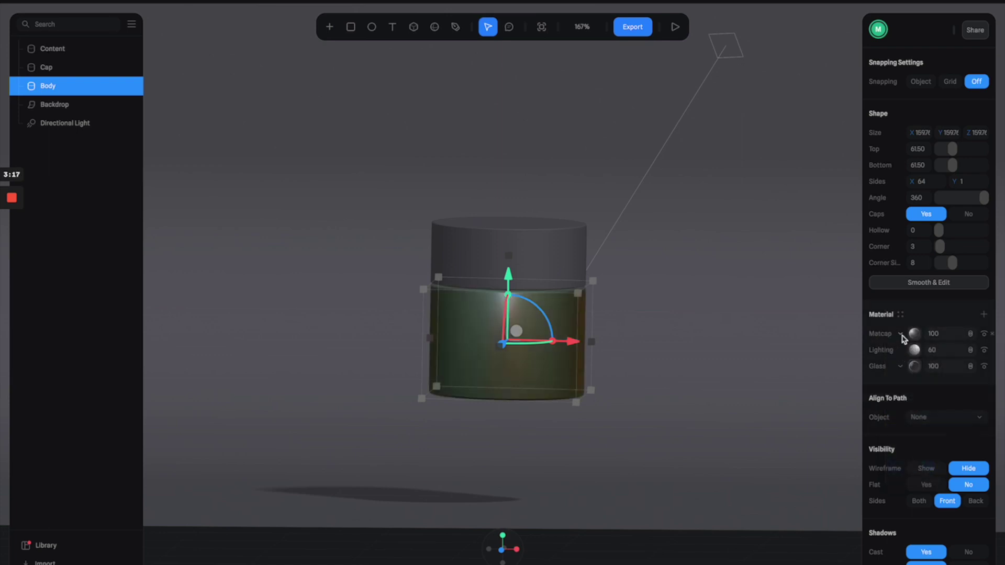
left_click(901, 334)
left_click(884, 336)
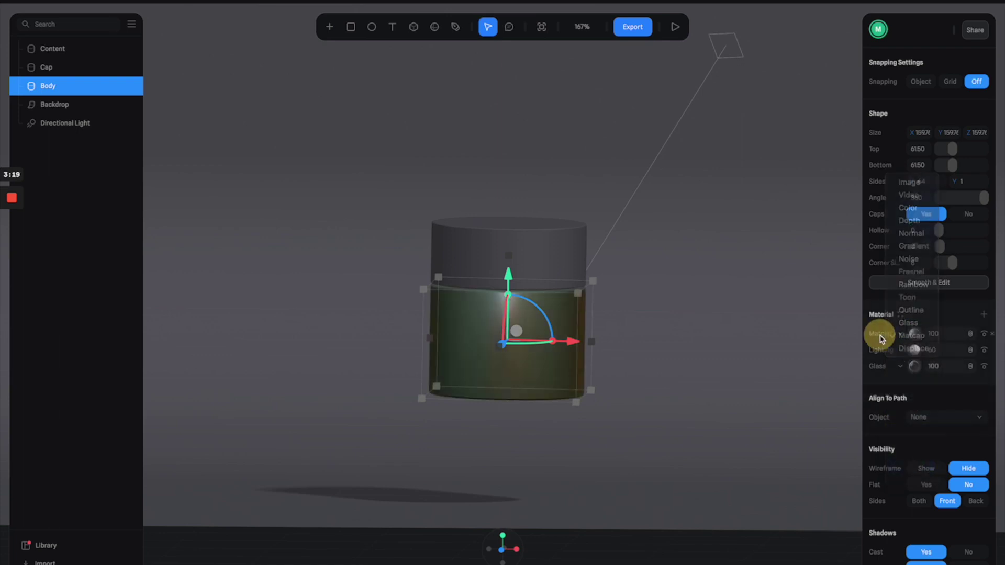
- Try the teal-blue matcap image on the Body, and return to the dark green one
left_click(913, 335)
scroll(854, 478, "down", 2)
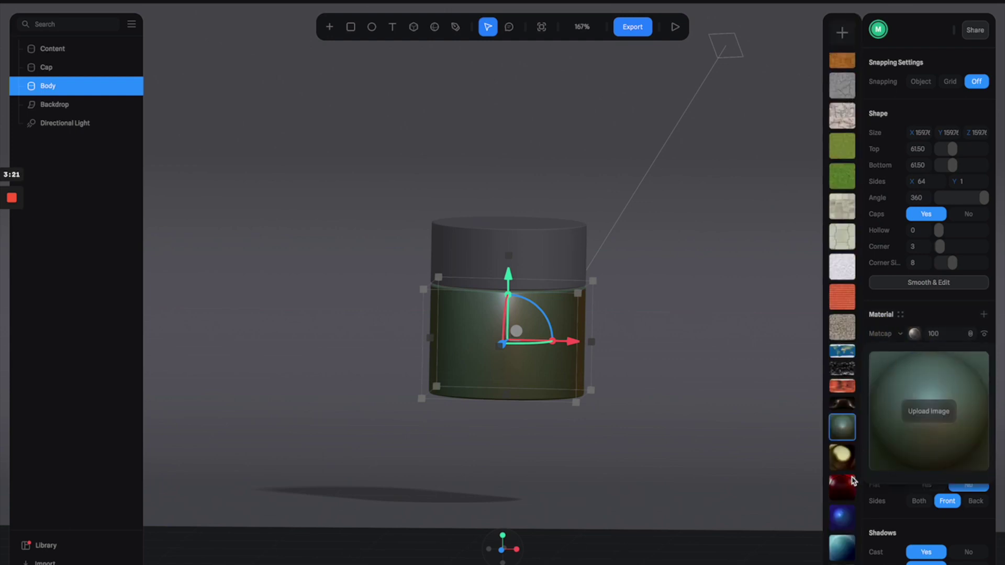
left_click(849, 544)
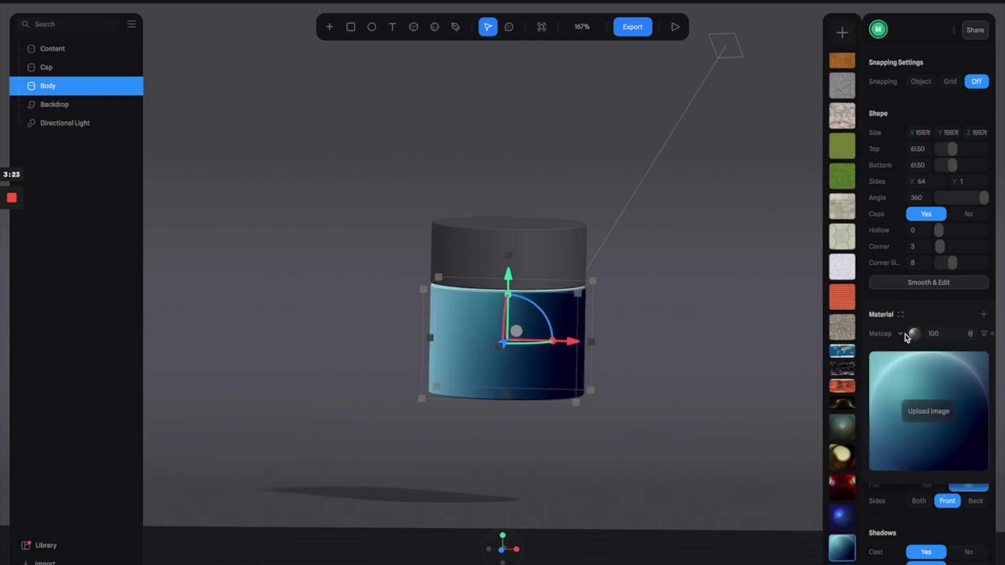
left_click(844, 429)
left_click(965, 338)
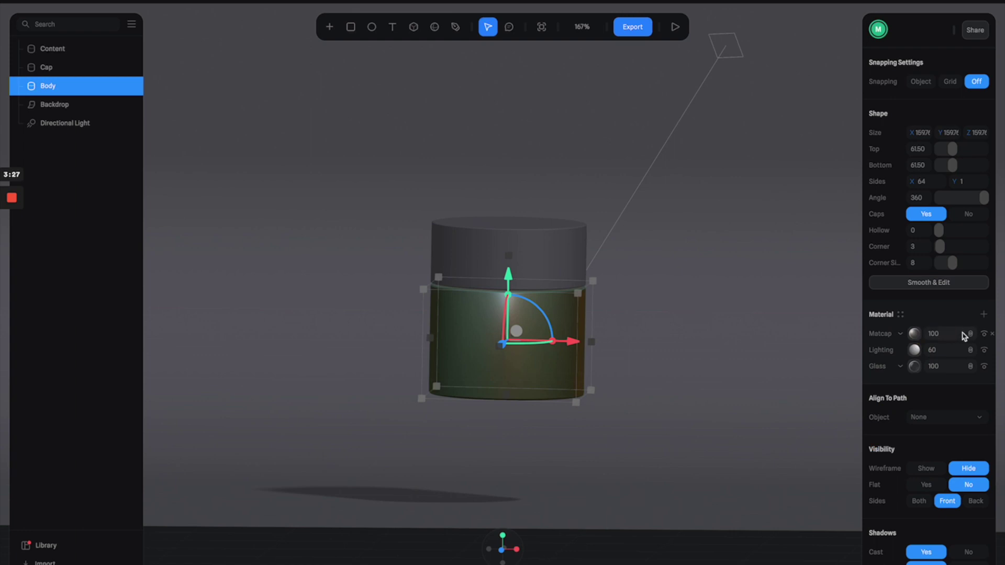
- Try the Overlay, Normal and Multiply blend modes on the Body's matcap layer
left_click(971, 336)
left_click(968, 371)
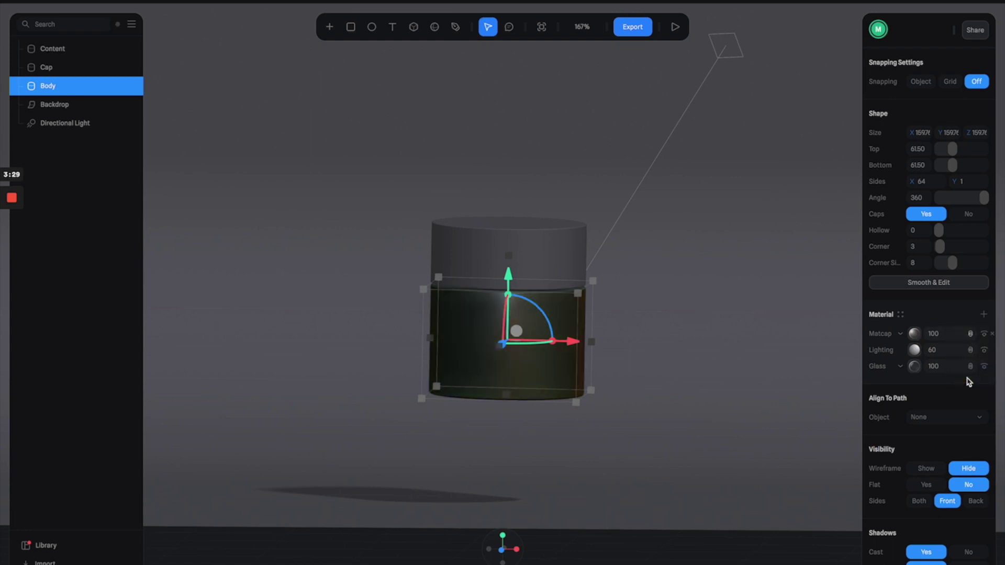
left_click(974, 335)
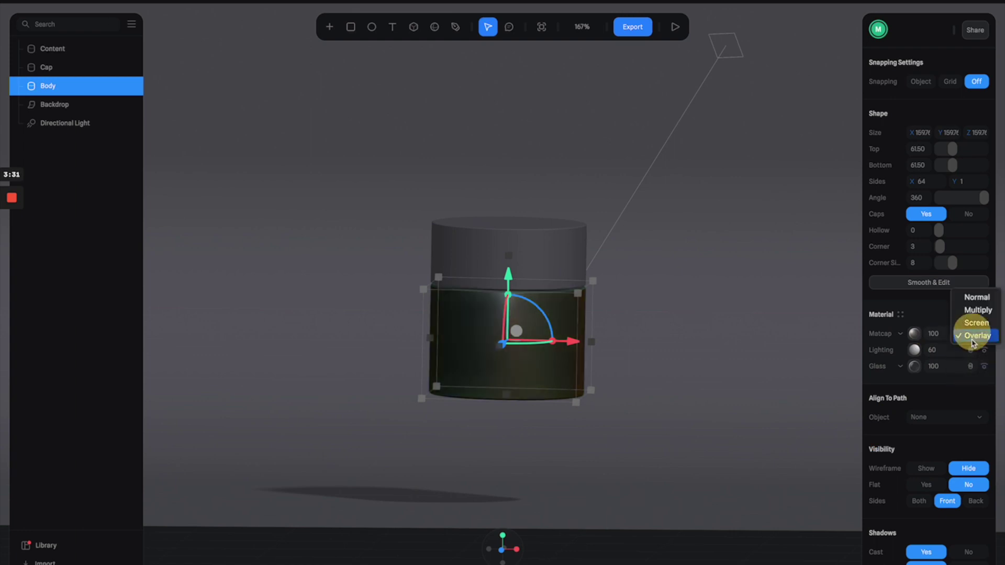
left_click(917, 335)
left_click(971, 334)
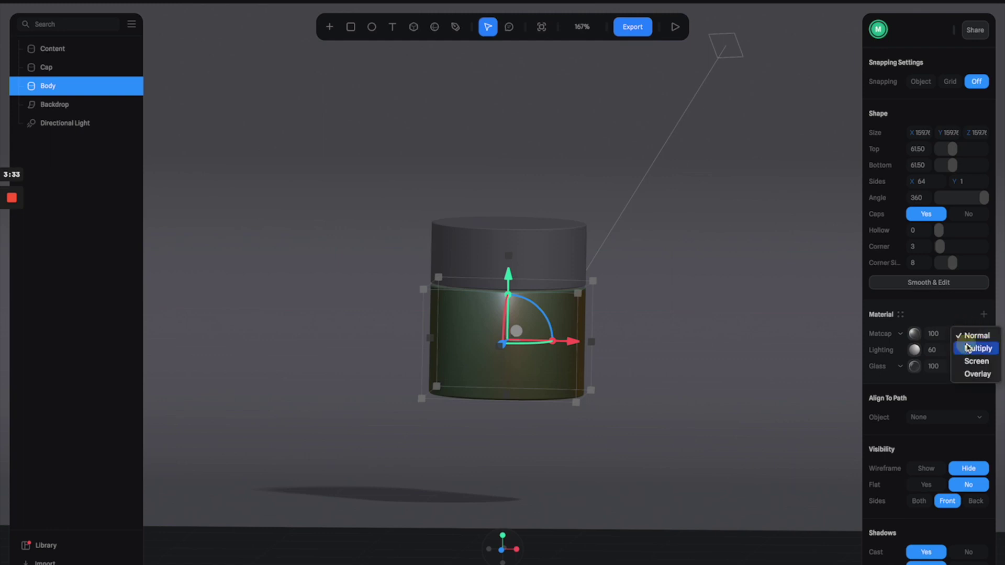
left_click(969, 348)
- Set the blend mode of the Body's matcap layer to Screen
left_click(970, 334)
left_click(966, 361)
left_click(686, 333)
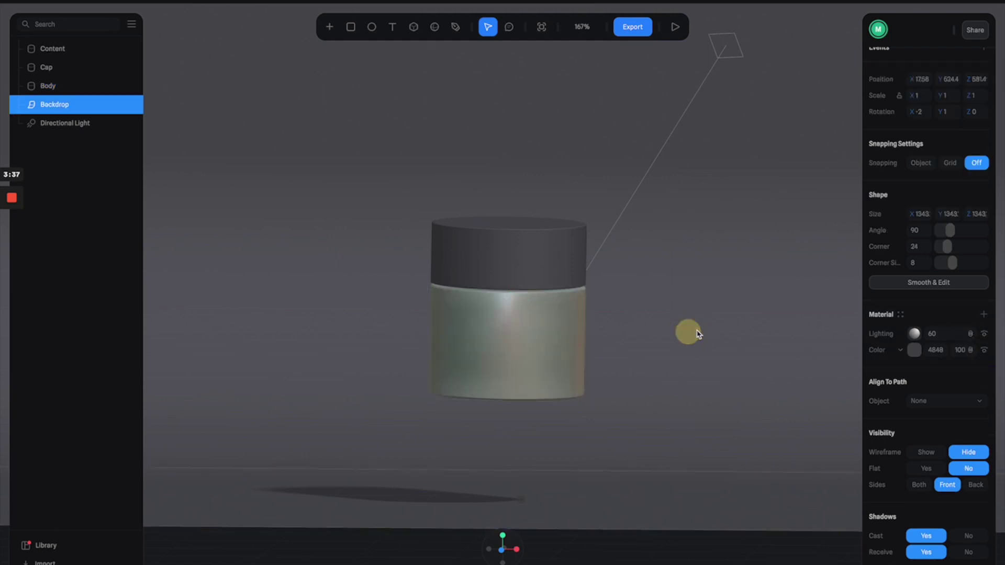
- Set the opacity of the Body's matcap layer to 50
left_click(518, 332)
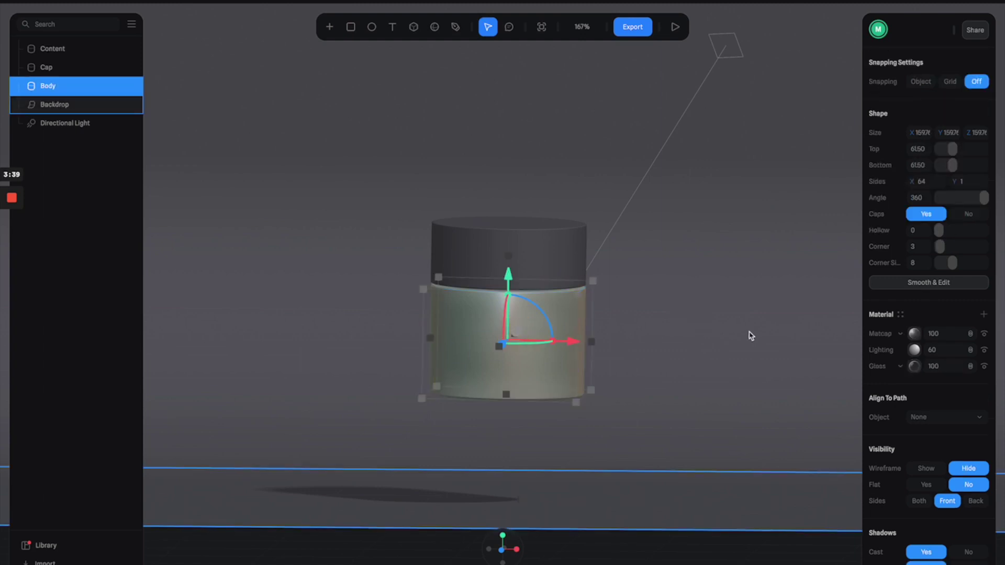
left_click(964, 333)
type("8")
left_click(704, 318)
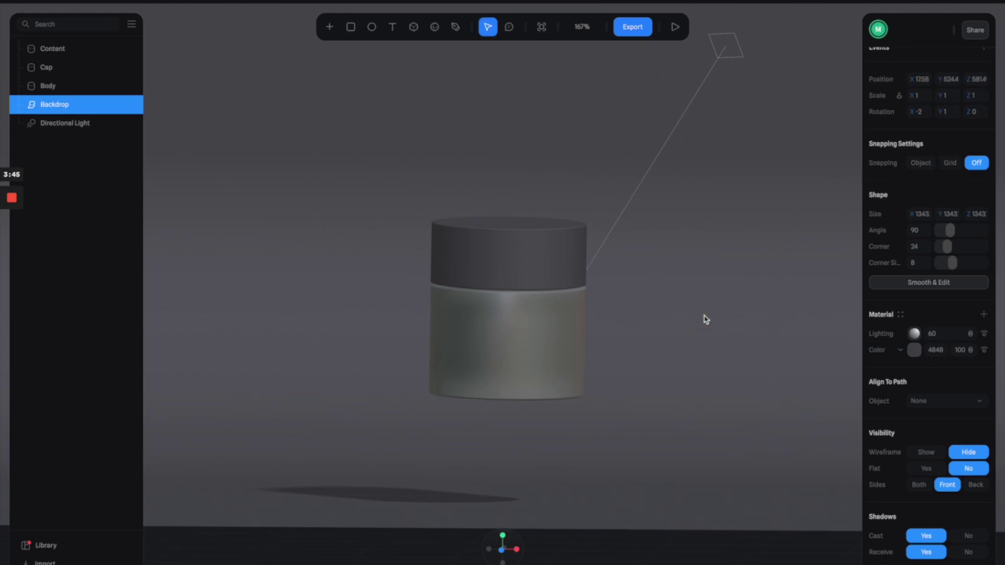
- Add another material layer to the Body and change its type to Fresnel
left_click(511, 323)
left_click(984, 314)
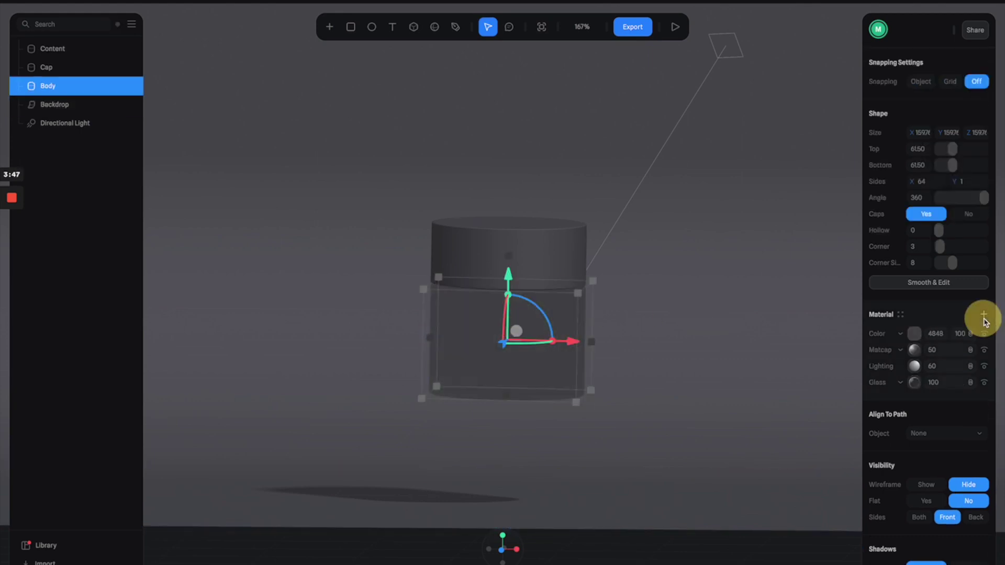
left_click(902, 336)
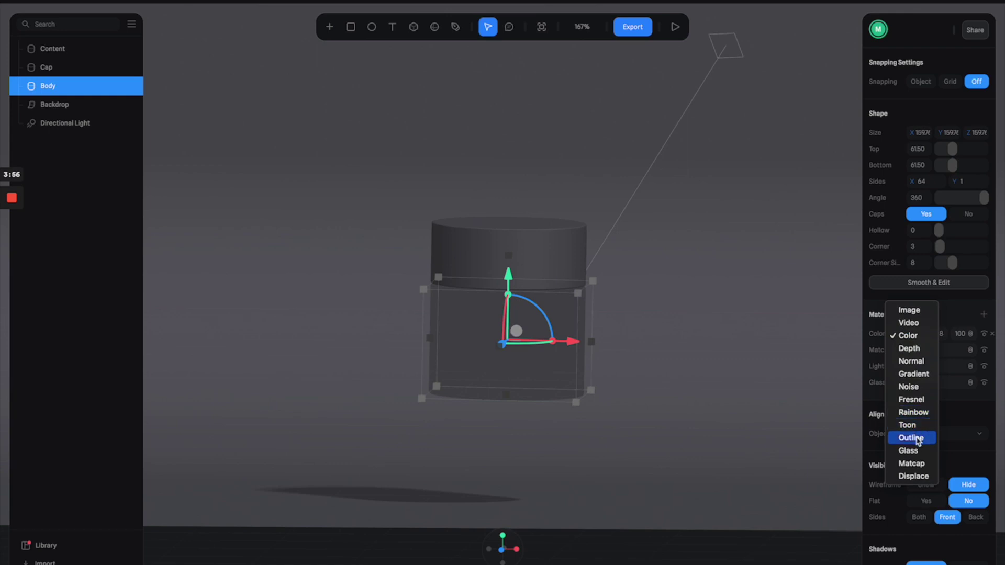
left_click(913, 400)
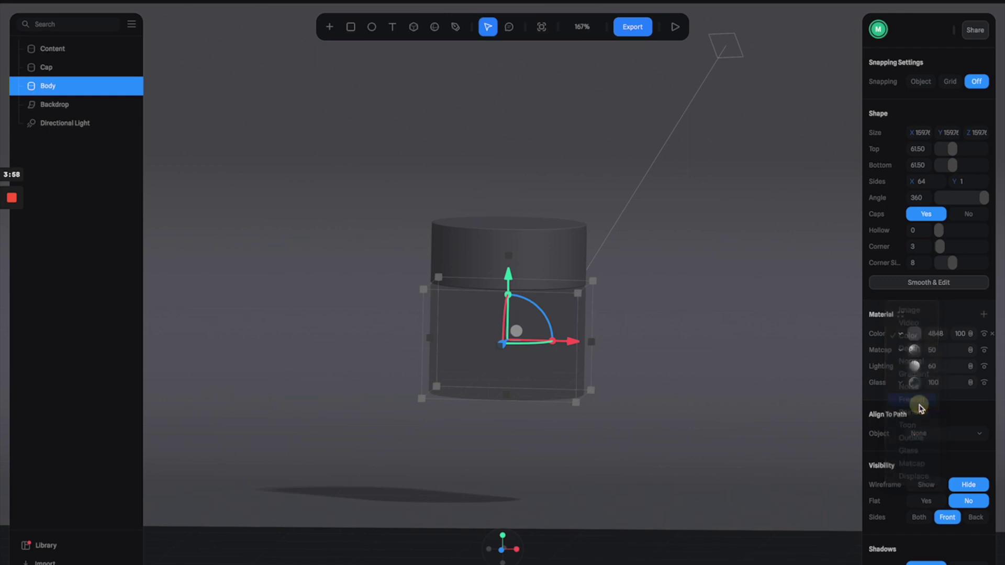
- Set the opacity of the Body's Fresnel layer to 60
left_click(960, 334)
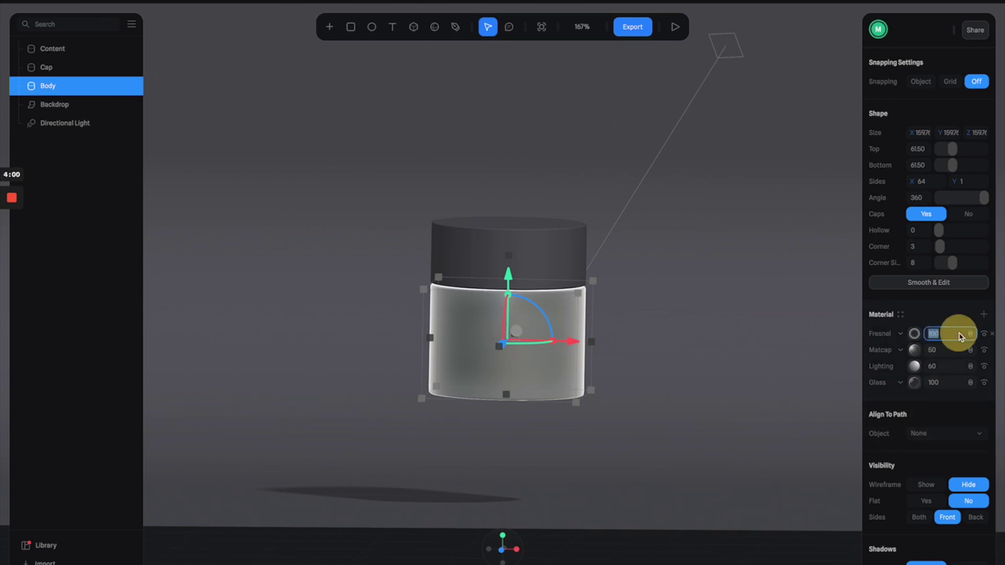
type("60")
key("Return")
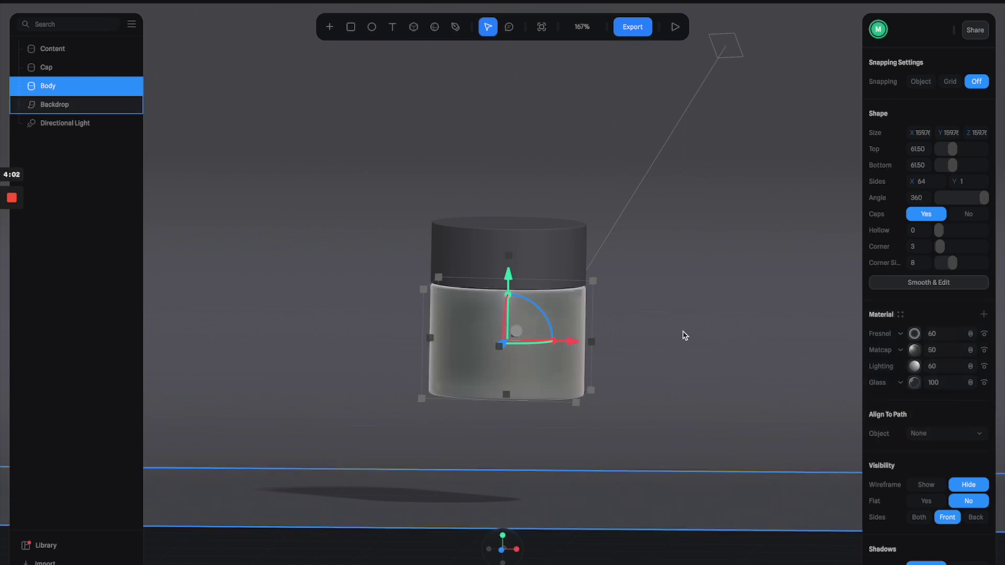
left_click(729, 337)
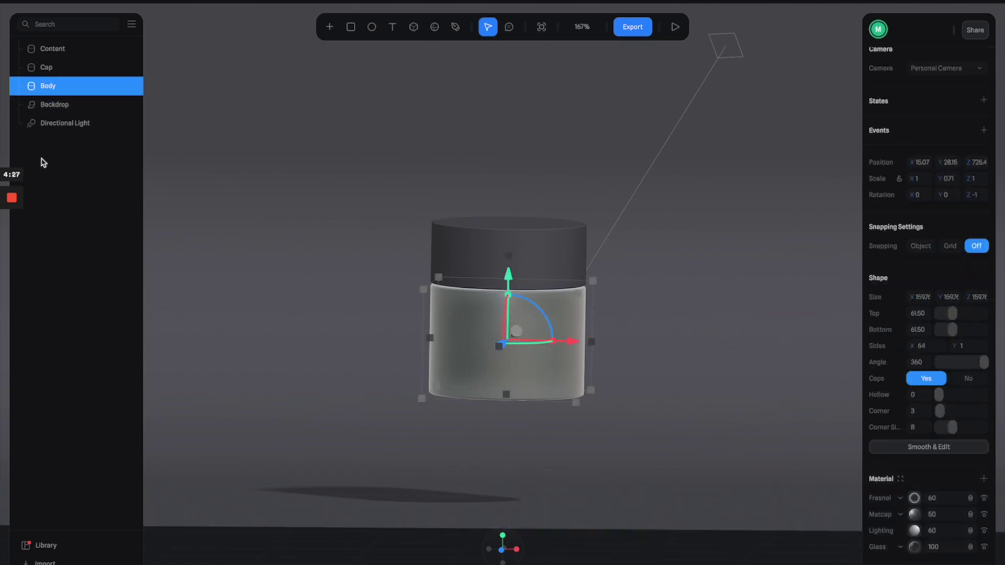
- Add another material layer to the Body, change its type to Image and open its image settings
scroll(973, 471, "down", 1)
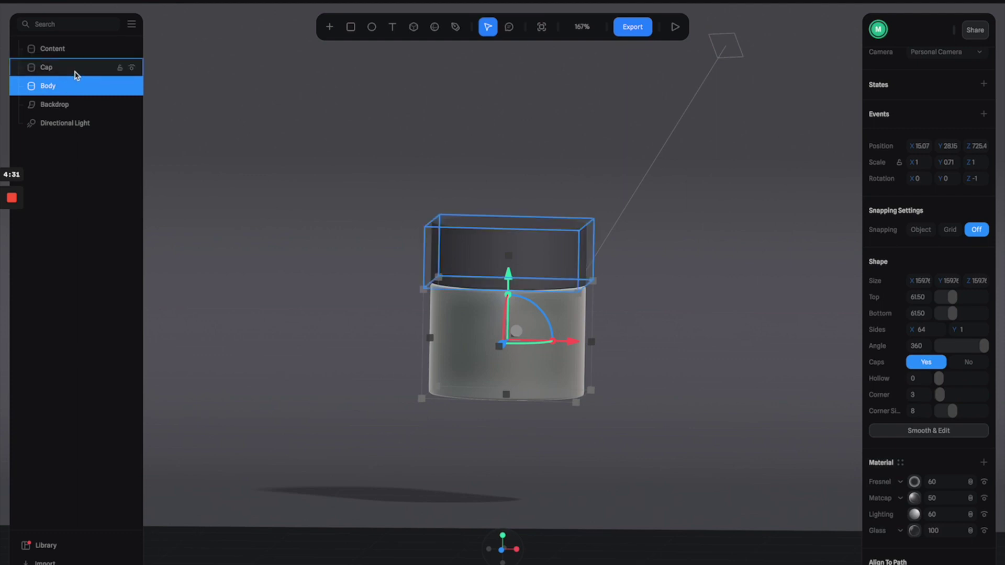
left_click(984, 464)
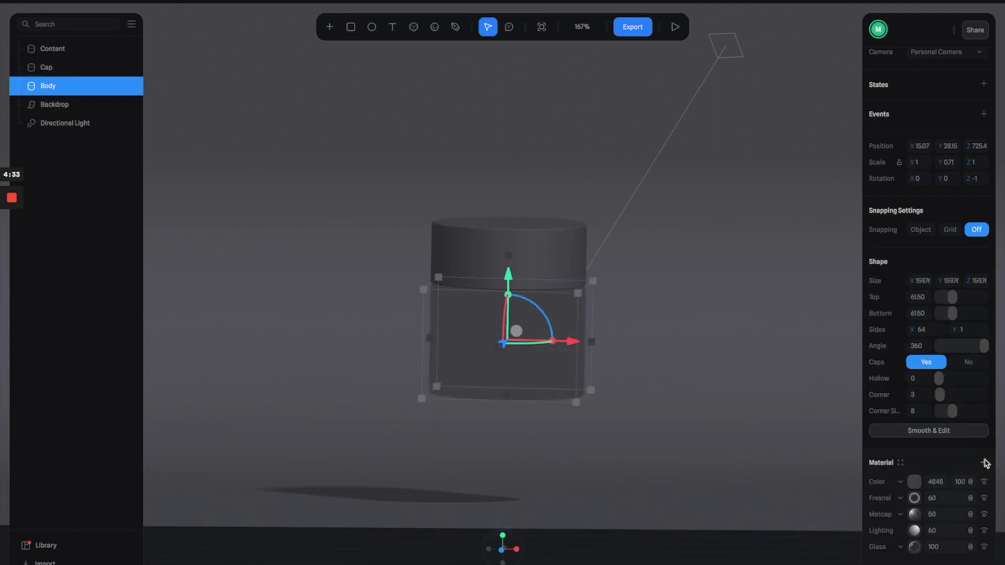
left_click(900, 482)
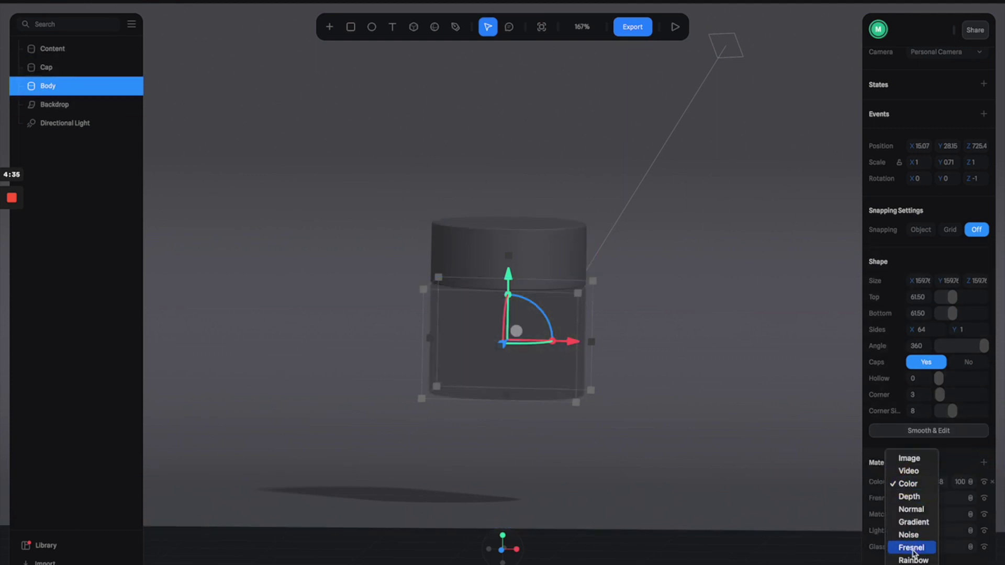
left_click(910, 458)
left_click(915, 482)
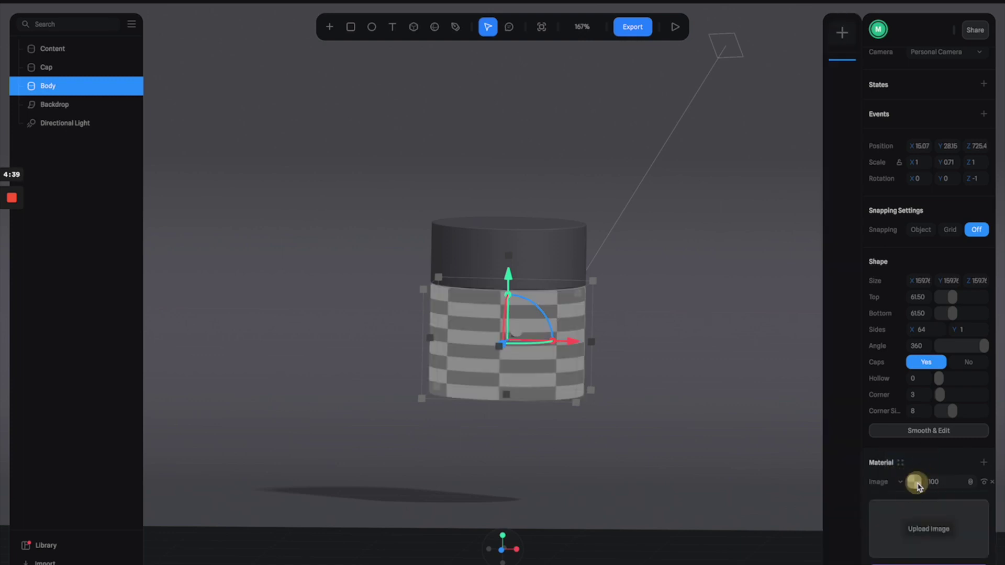
- Upload Label.png from the Branding folder as the texture of the Body's image layer
left_click(916, 530)
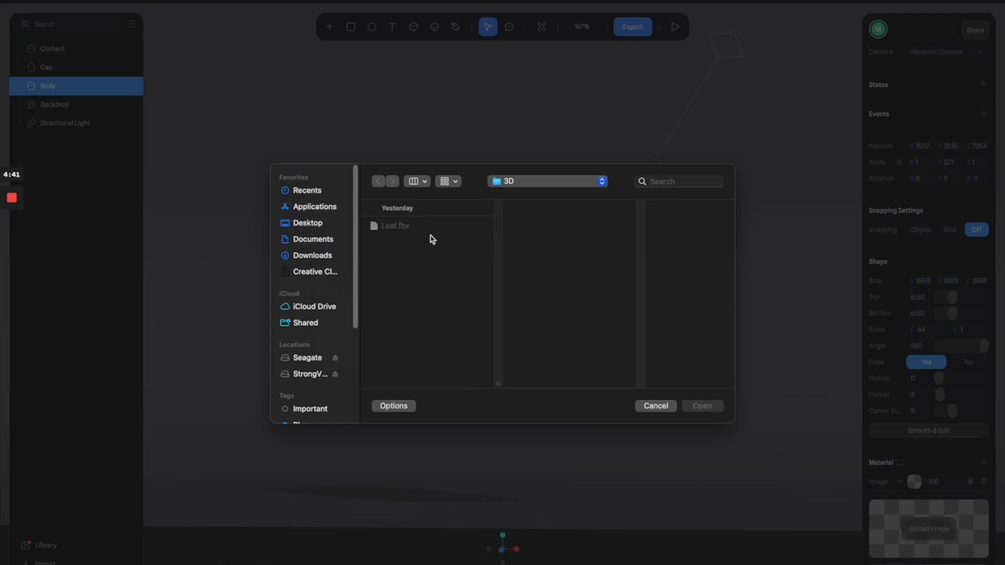
left_click(534, 182)
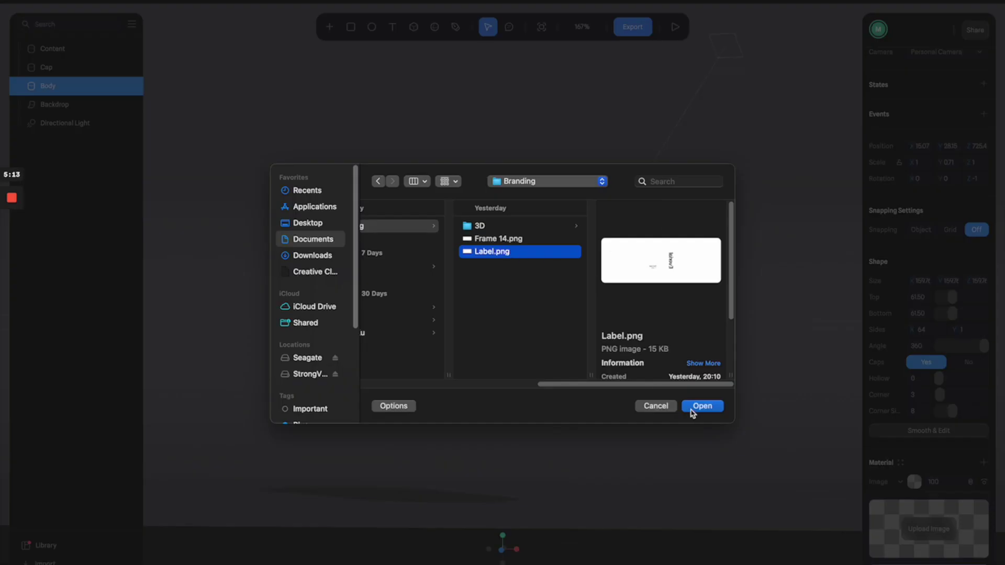
left_click(702, 406)
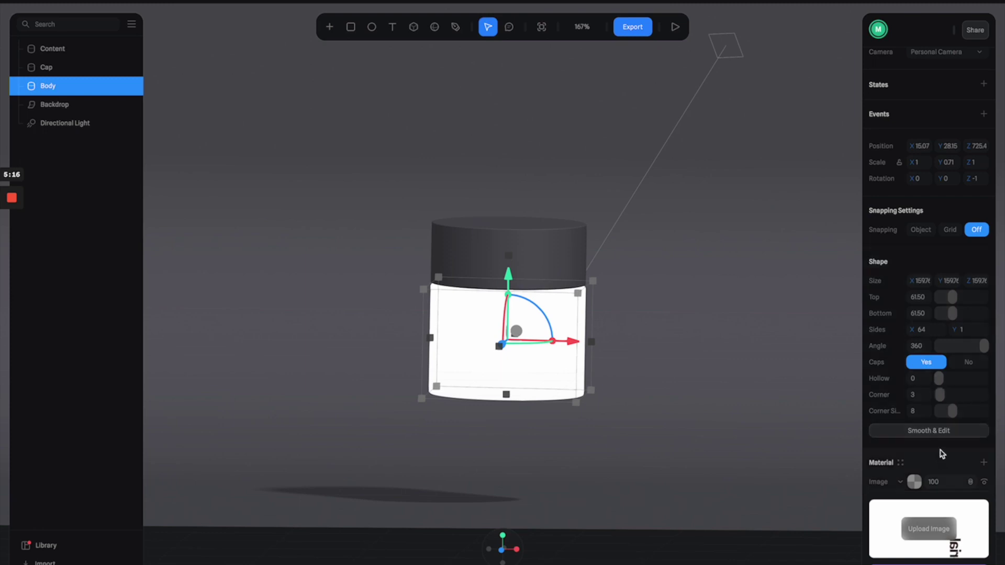
- Set the projection of the Body's label image to Cylindrical
scroll(942, 453, "down", 1)
scroll(945, 449, "down", 4)
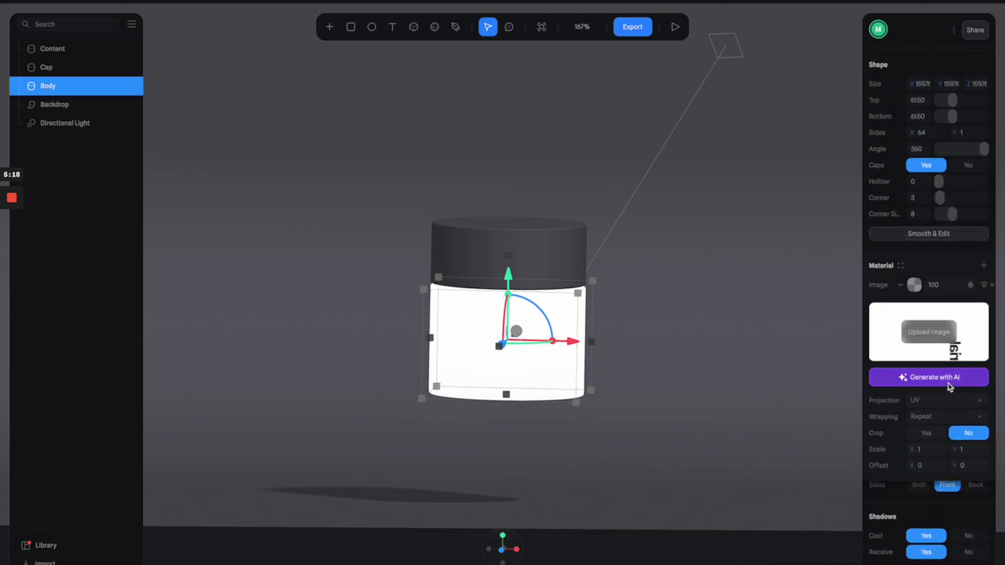
left_click(938, 401)
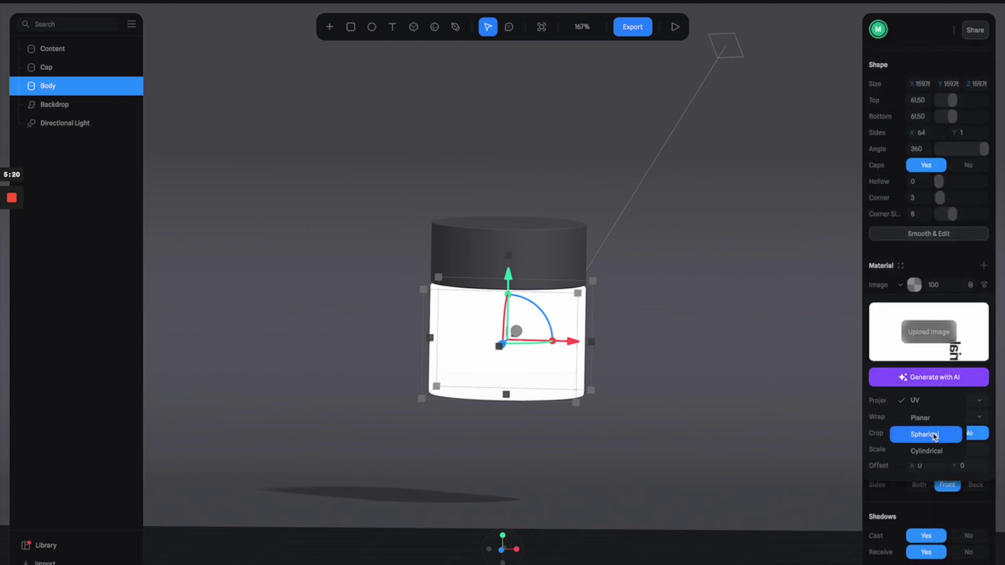
left_click(931, 450)
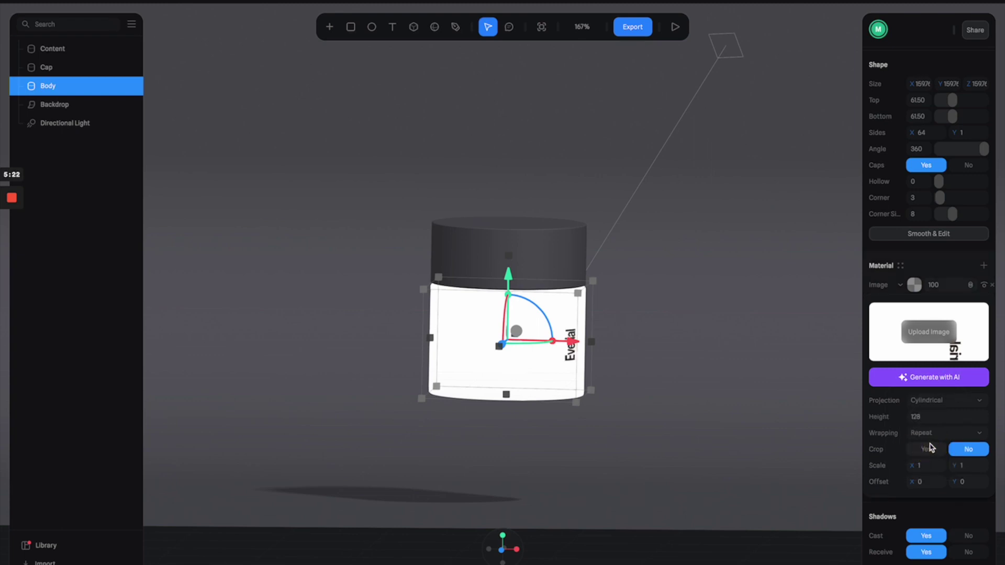
- Set the label image's scale to 2 in X and 2.5 in Y
left_click(925, 467)
type("2")
left_click(969, 465)
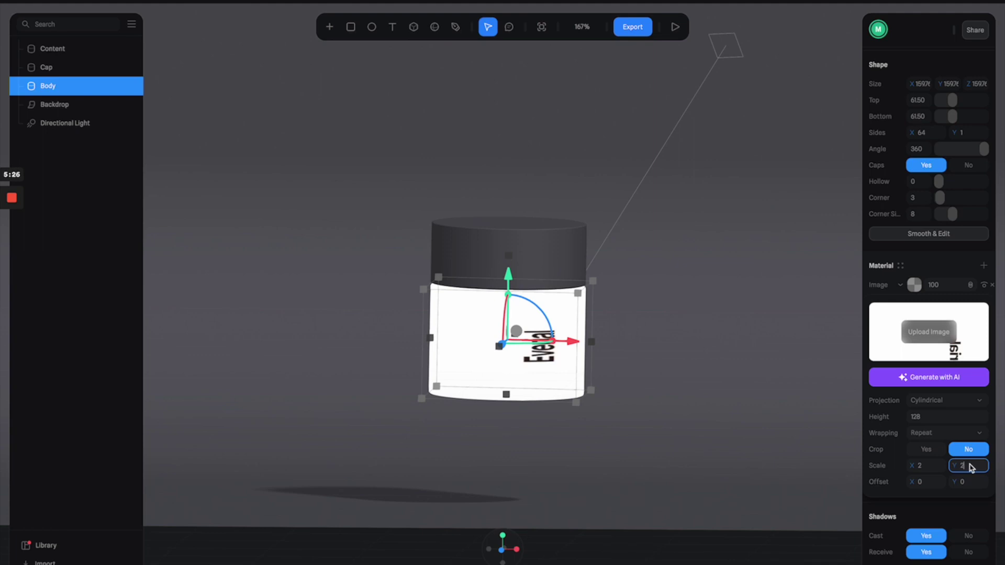
type("2")
key("Return")
left_click(966, 466)
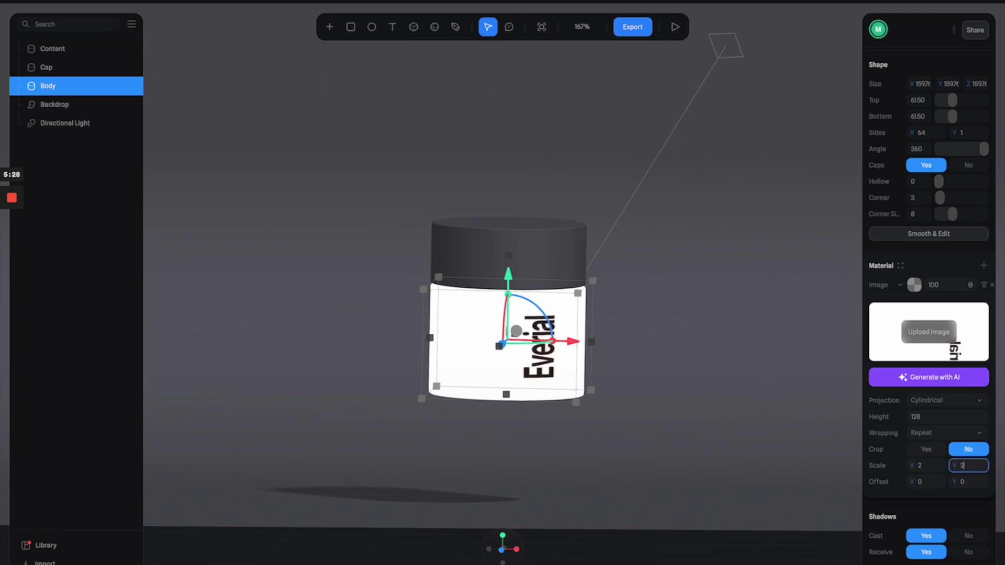
type(".5")
key("Return")
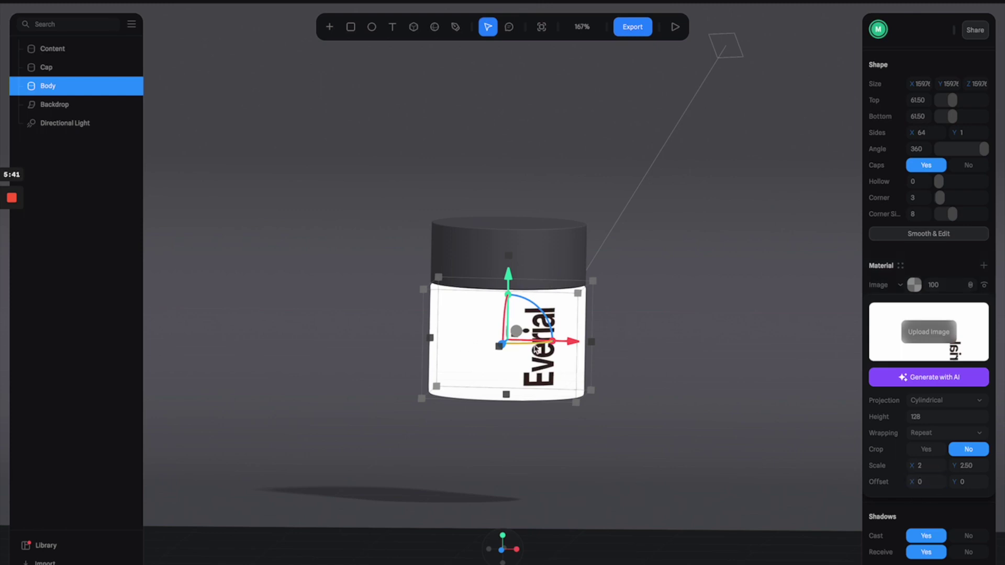
- Rotate the Body so the label's brand name and product text face the front, and set the image's Y scale to 2.70
left_click_drag(537, 348, 526, 351)
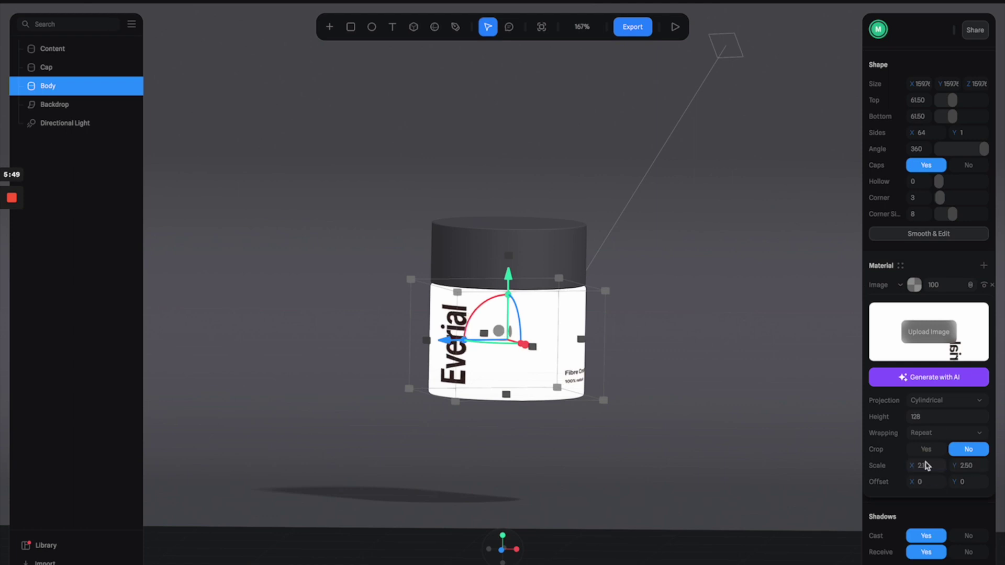
left_click(966, 465)
type("2.70")
key("Return")
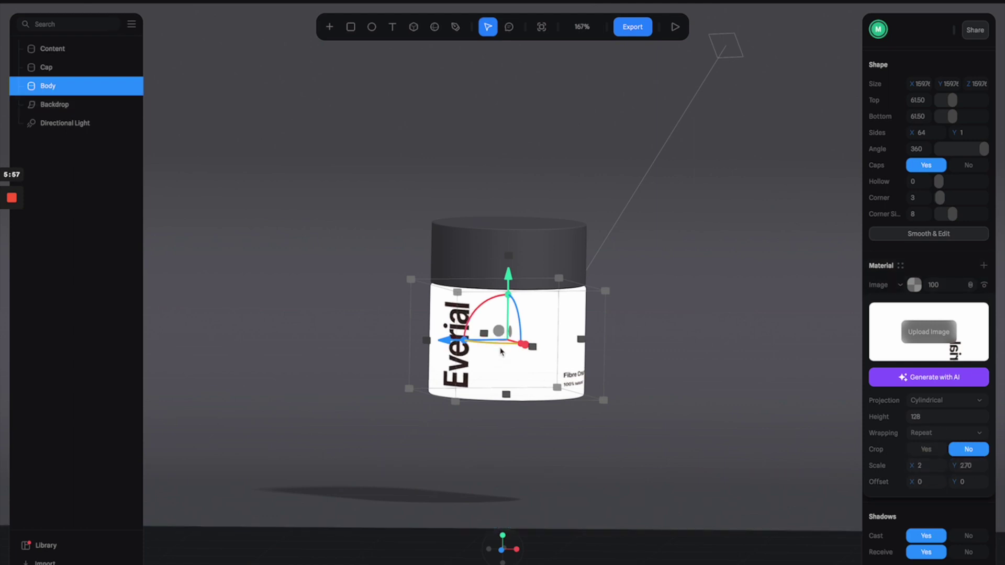
left_click(498, 345)
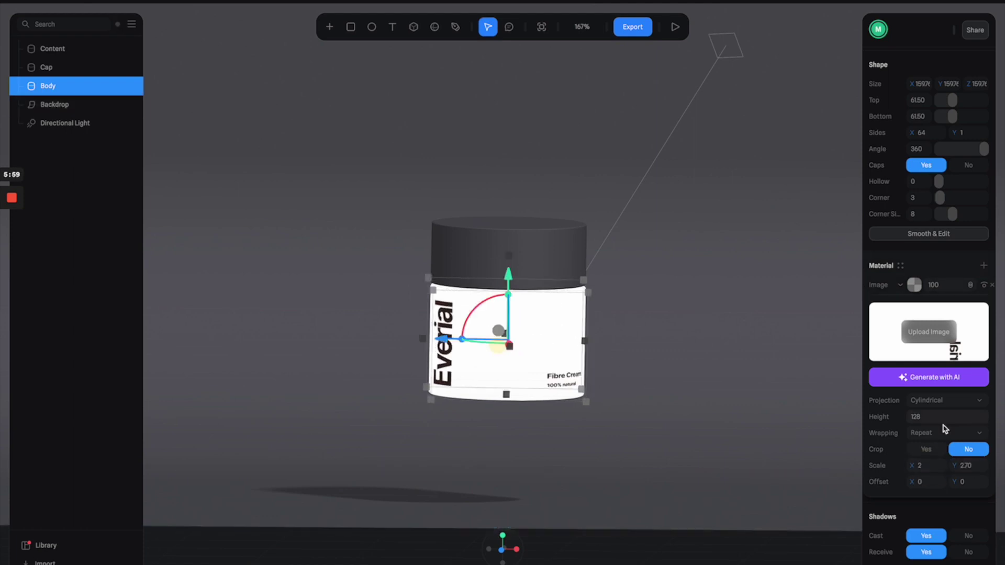
left_click(649, 366)
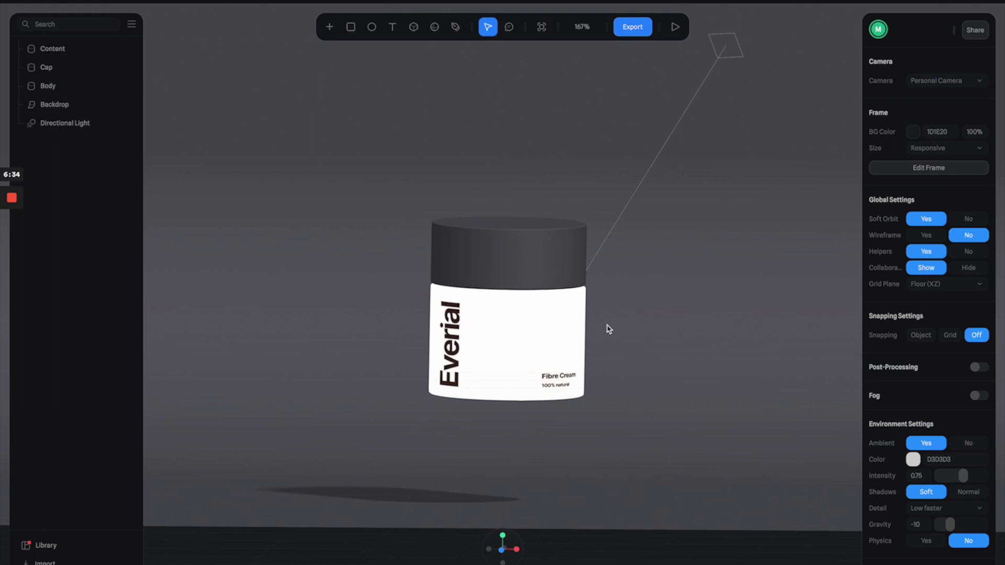
- Set the blend mode of the Body's label image layer to Multiply
left_click(520, 325)
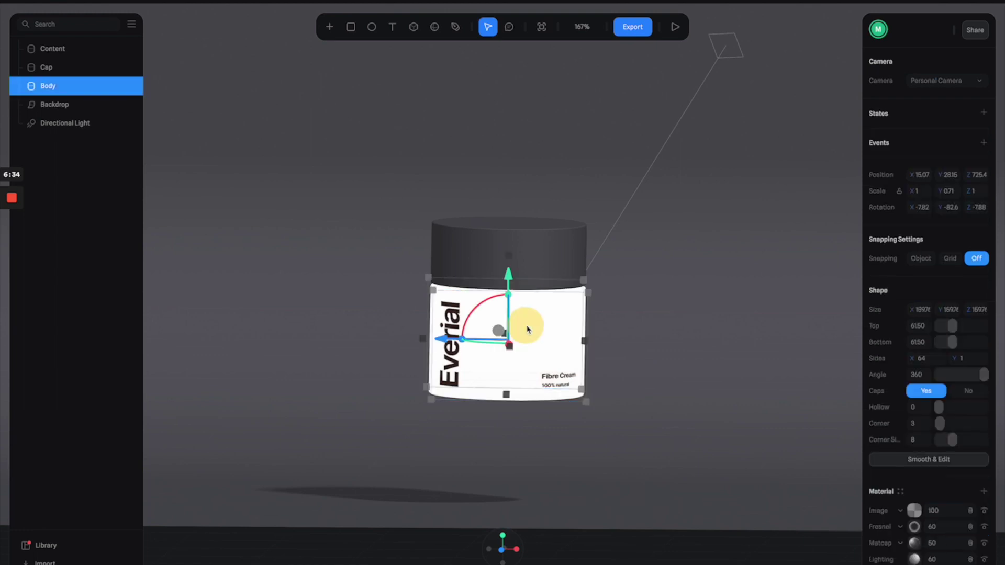
left_click(970, 512)
left_click(970, 525)
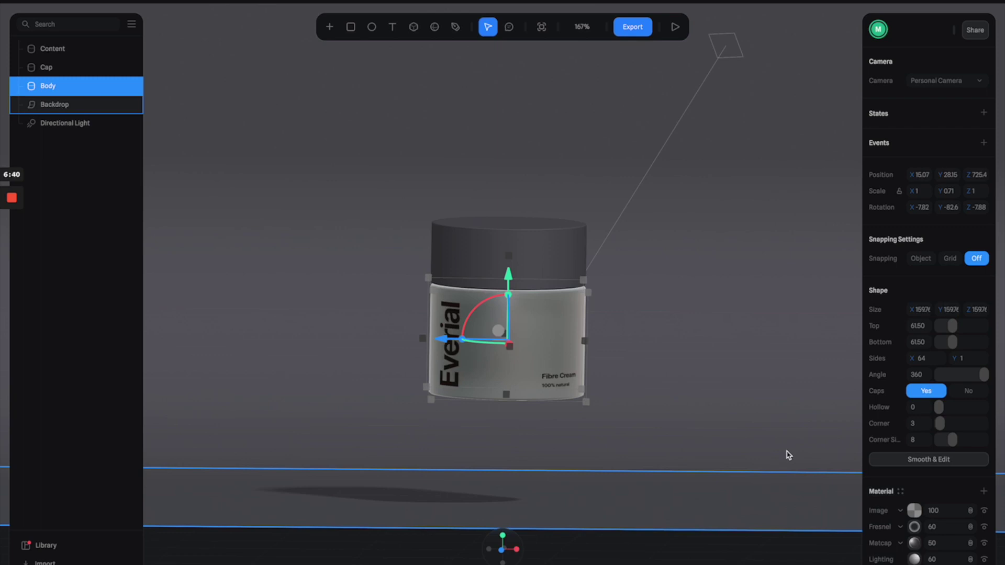
left_click(631, 354)
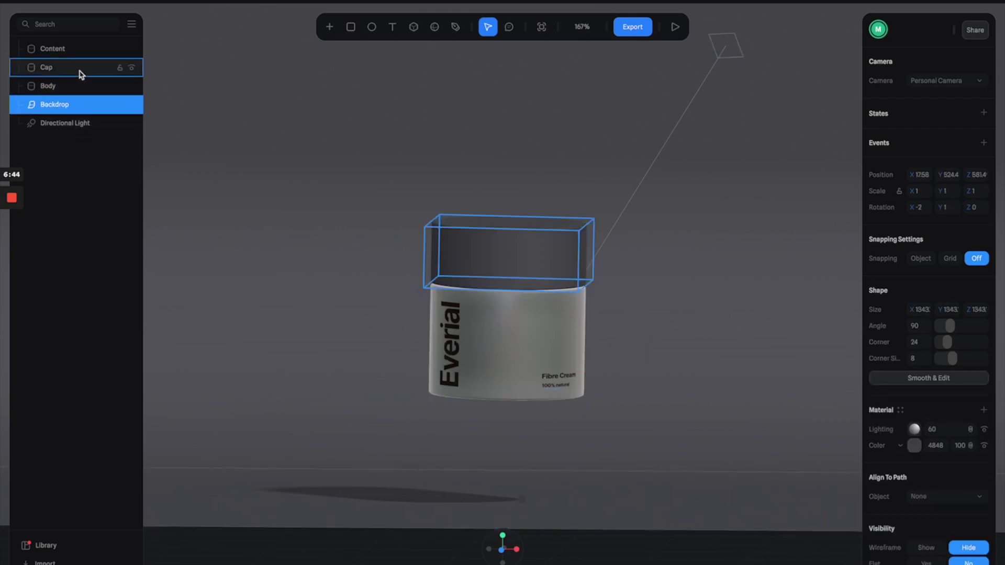
- Change the Content's color layer to a light orange
left_click(85, 54)
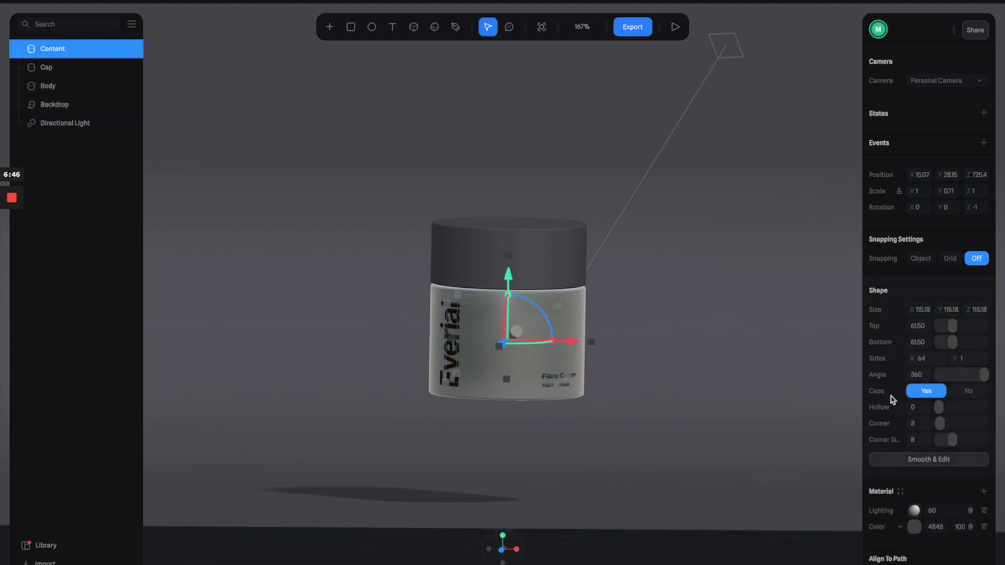
left_click(914, 526)
scroll(911, 531, "down", 3)
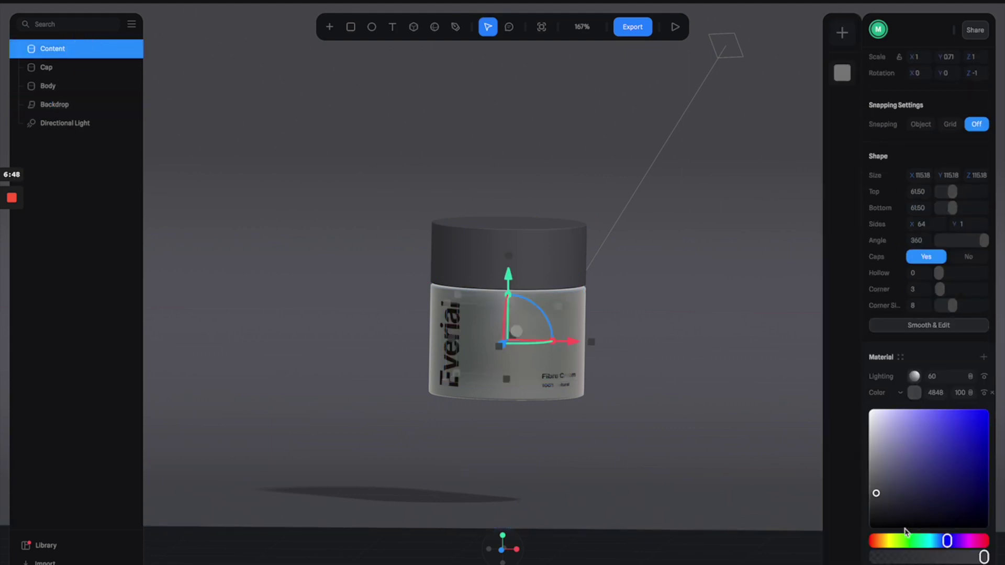
left_click_drag(942, 467, 930, 424)
left_click(913, 394)
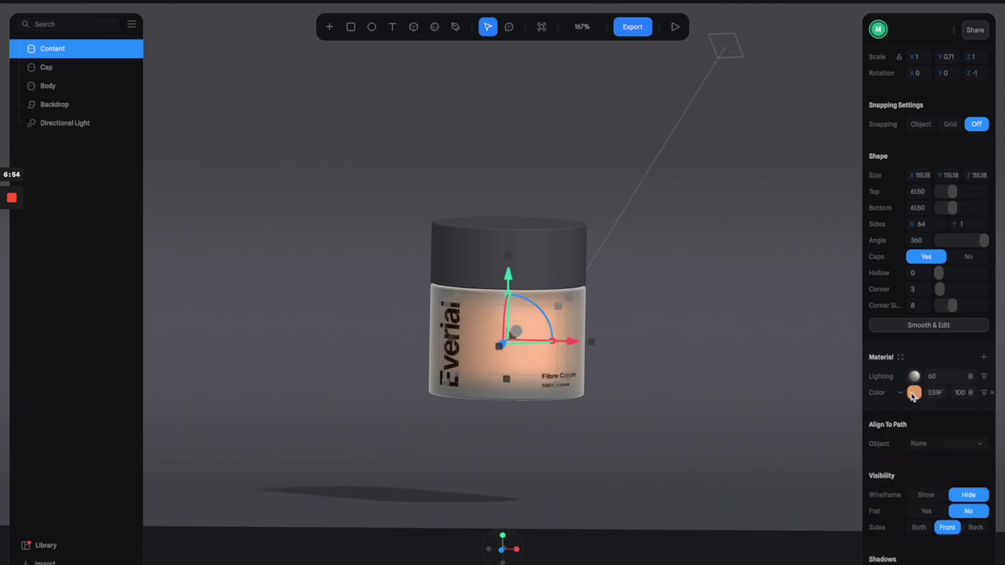
- Compare the Content's look with its lighting layer hidden and shown
left_click(983, 377)
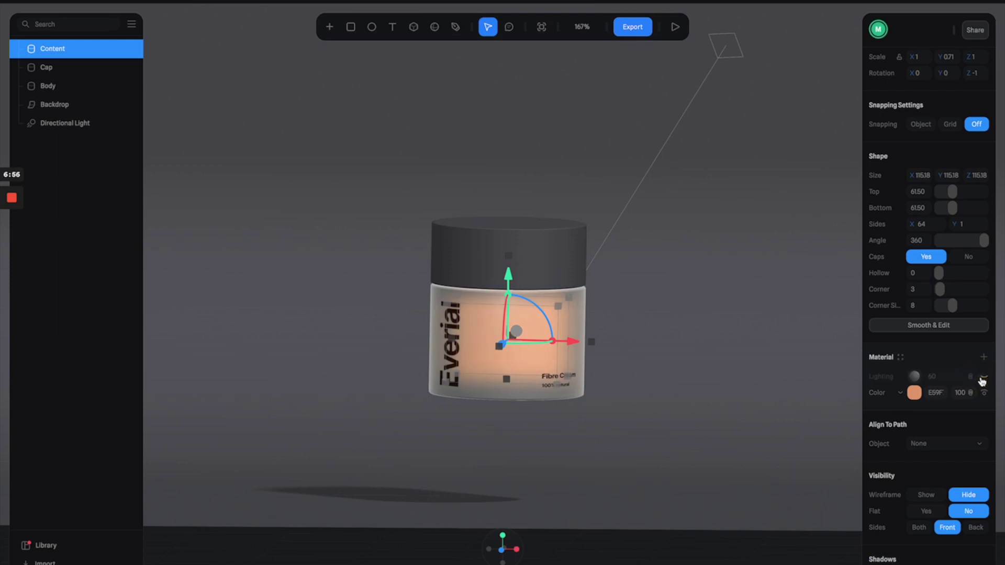
left_click(982, 378)
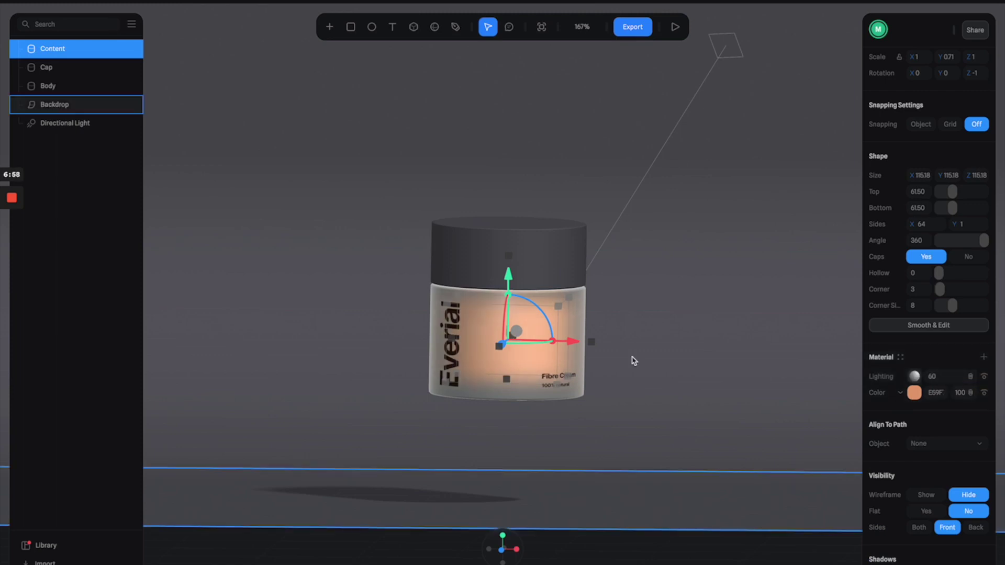
left_click(664, 340)
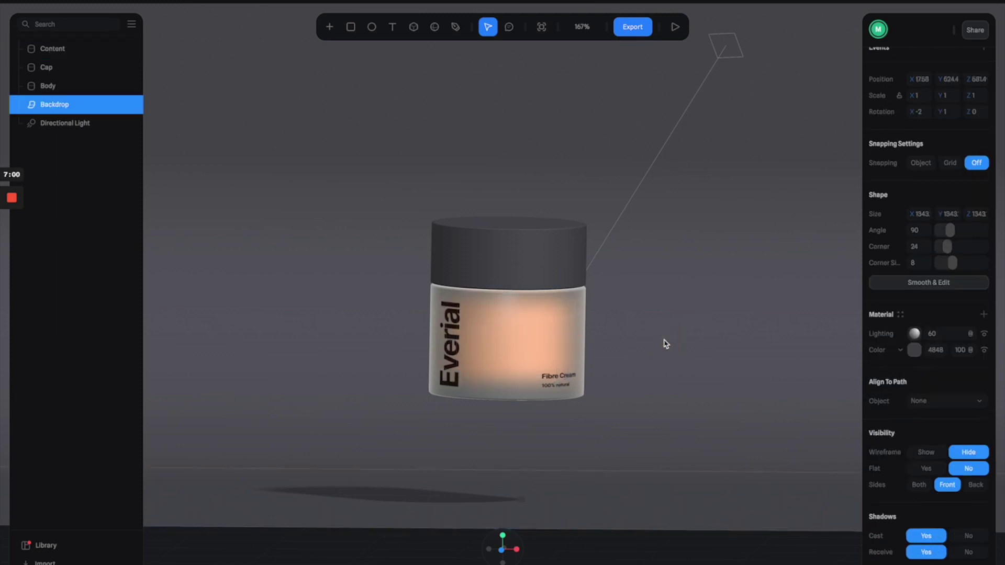
left_click(552, 366)
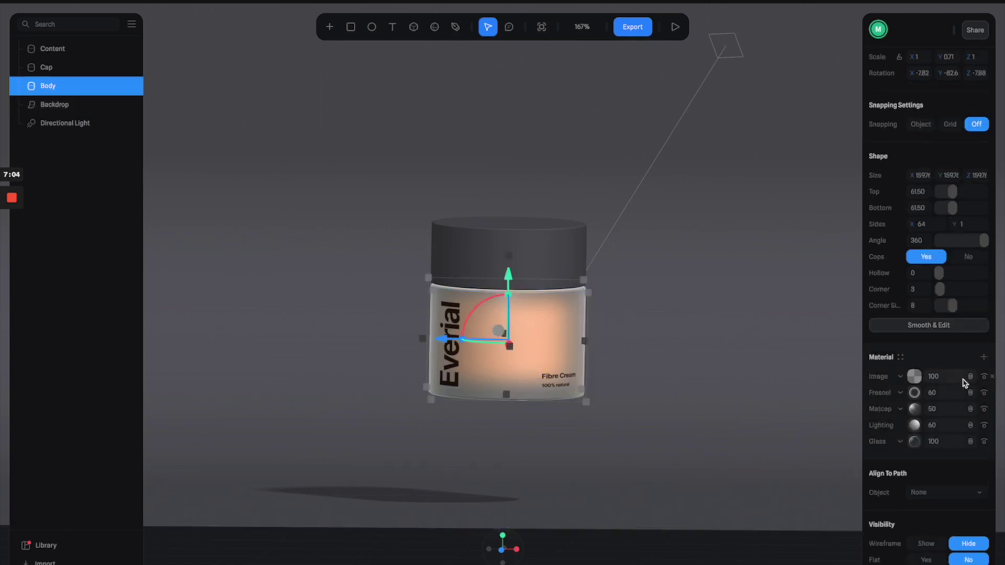
- Change the Cap's color layer to an orange-red
left_click(567, 252)
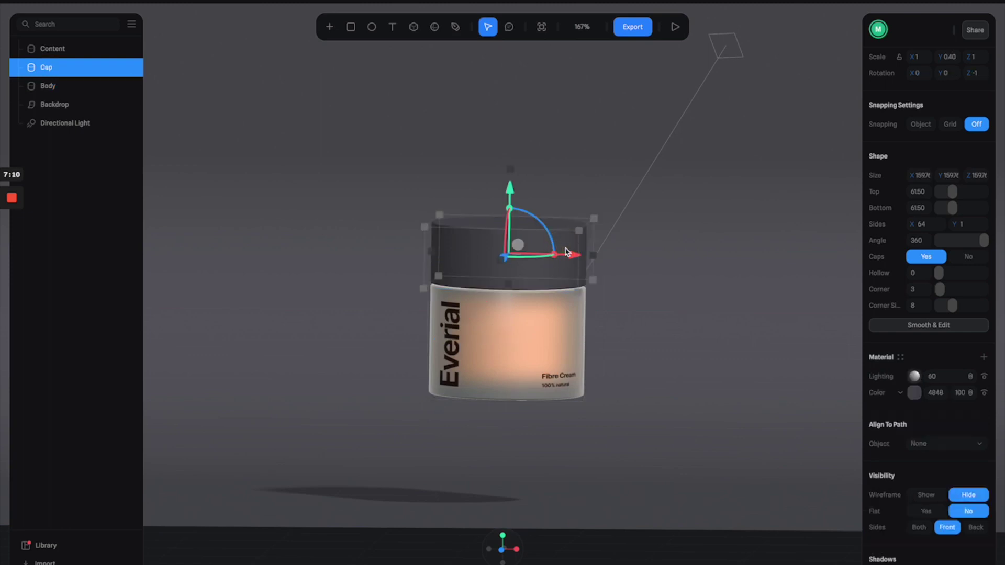
left_click(914, 392)
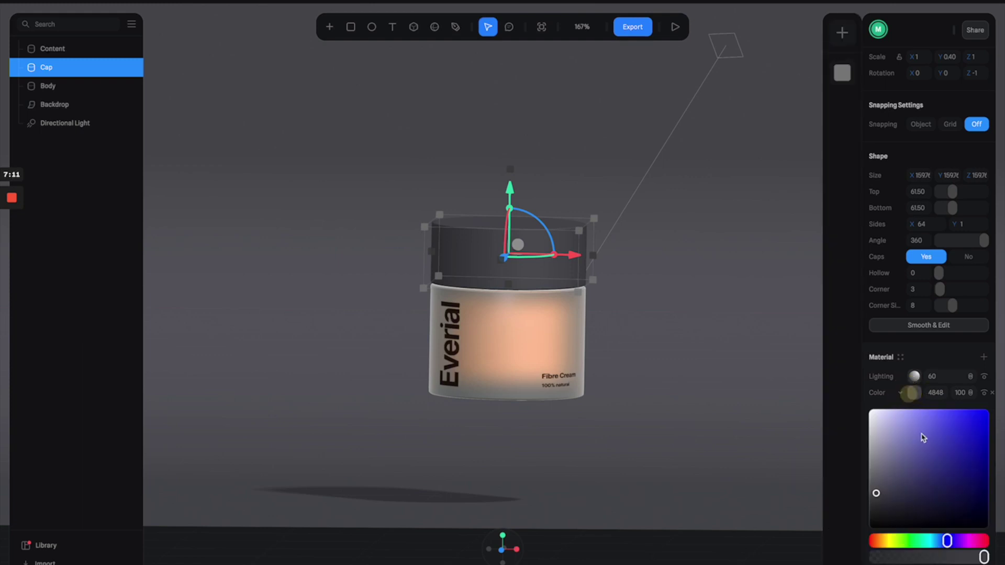
left_click(880, 540)
left_click_drag(922, 437, 932, 425)
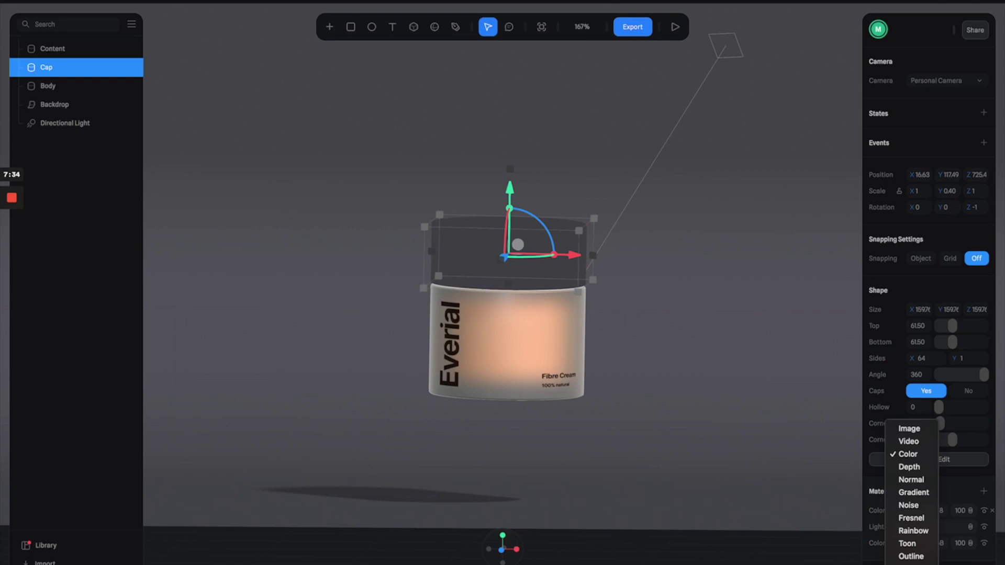
- Add a Matcap layer to the Cap's material and set its blend mode to Multiply
left_click(914, 481)
left_click(977, 516)
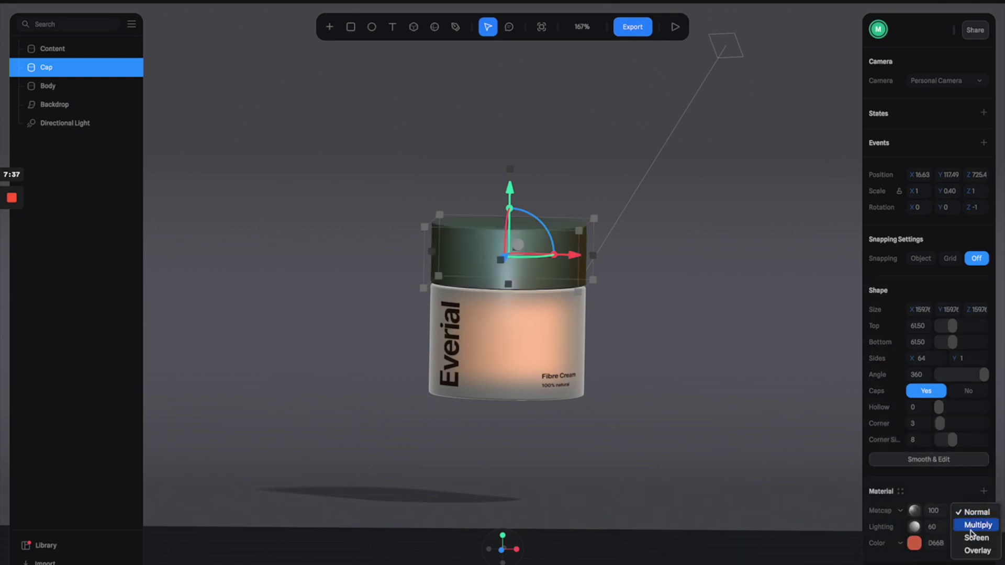
left_click(971, 529)
- Set the opacity of the Cap's Matcap layer to 60
left_click(960, 513)
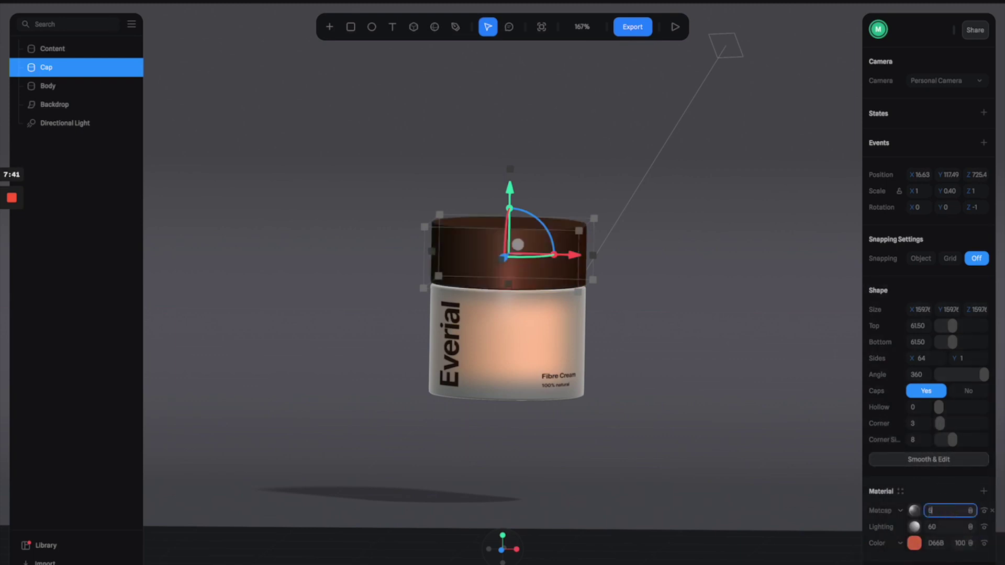
type("50")
key("Return")
left_click(946, 512)
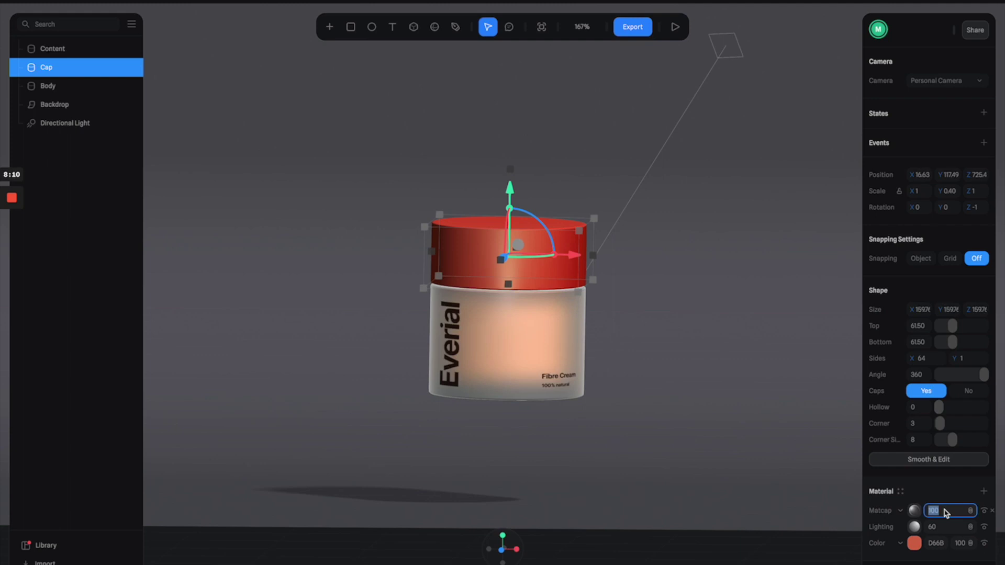
type("60")
key("Return")
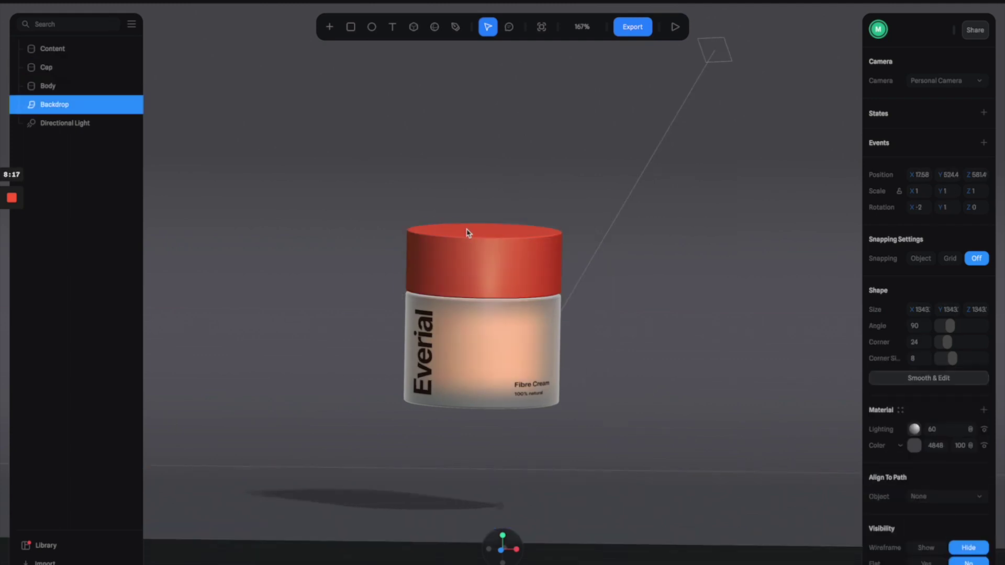
- Add a Fresnel layer to the Cap's material and set its opacity to 50
left_click(478, 244)
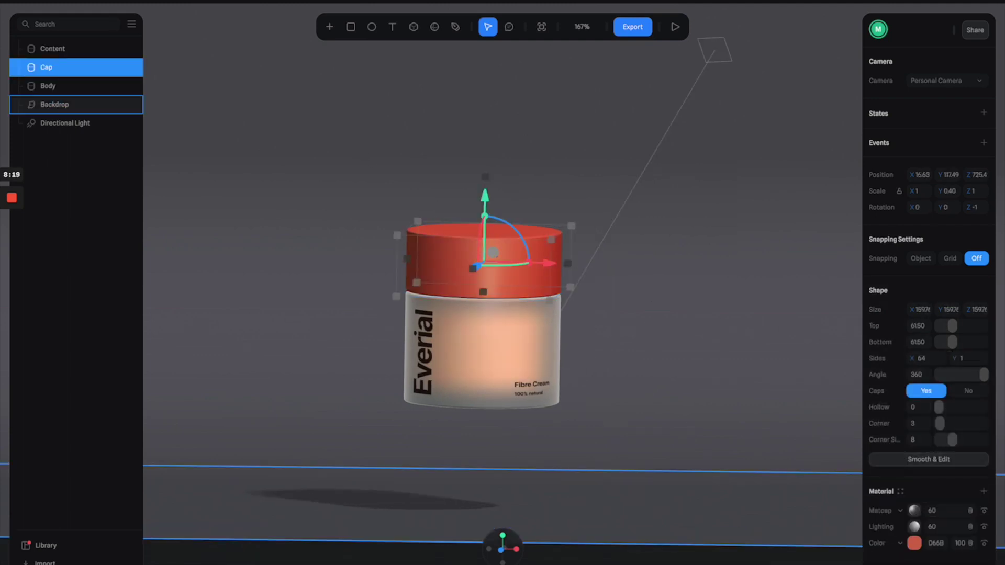
left_click(983, 491)
left_click(904, 512)
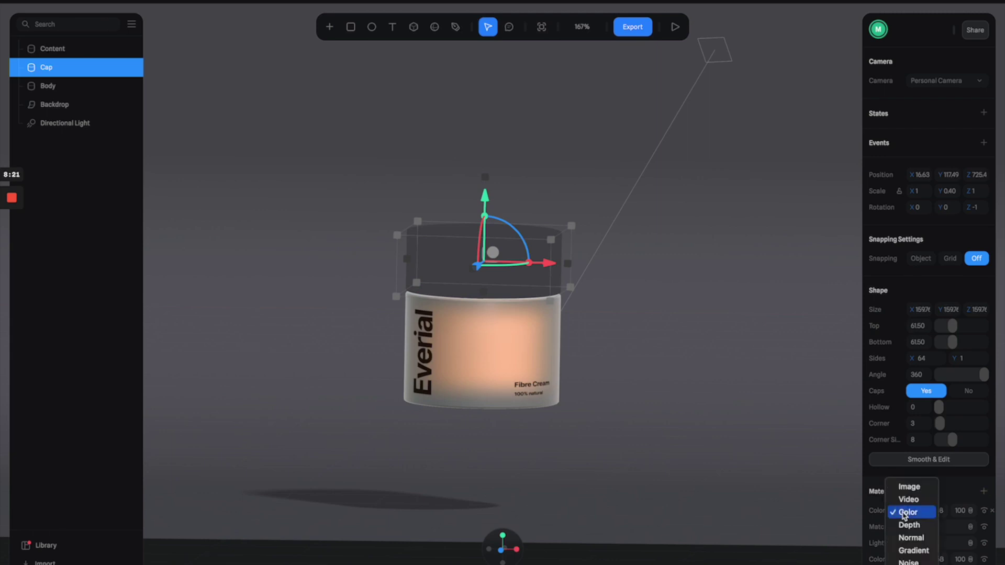
left_click(909, 523)
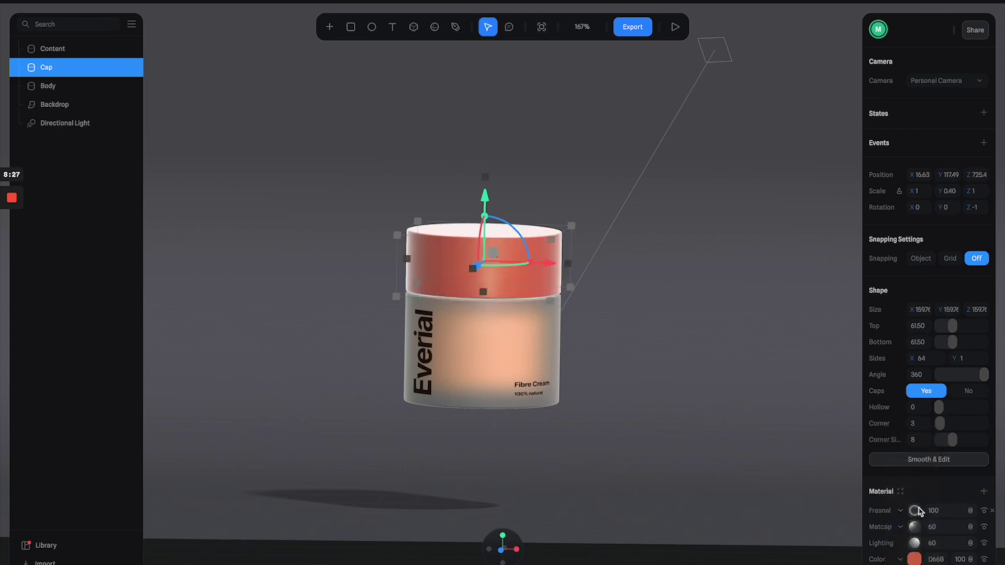
left_click(947, 510)
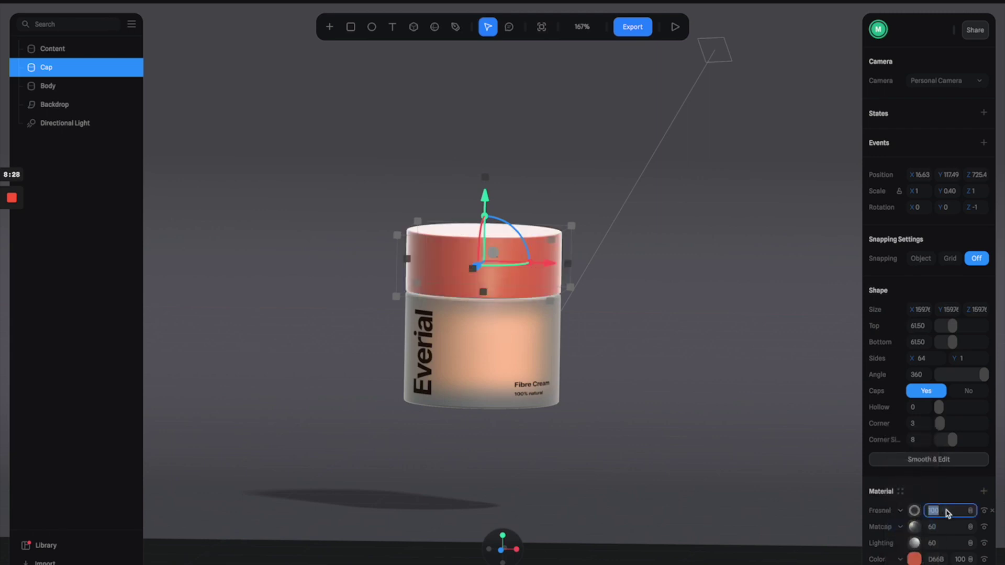
type("50")
key("Return")
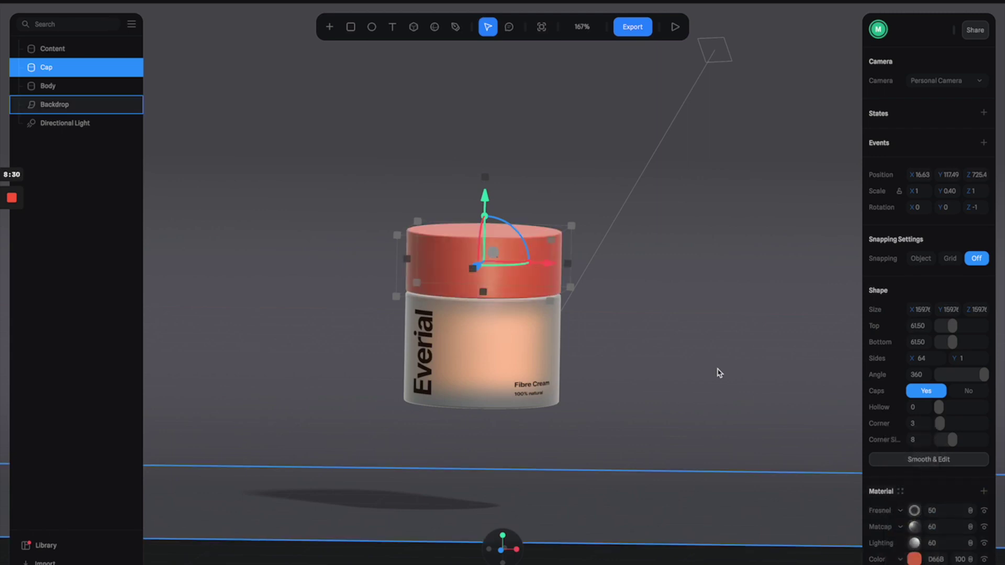
left_click(689, 341)
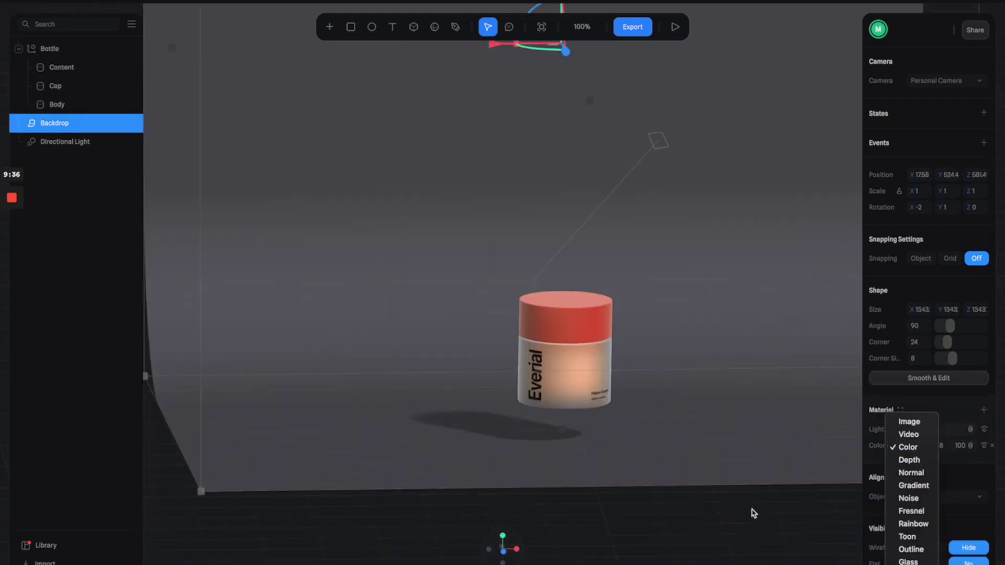
- Change the Backdrop's color layer to a Depth layer
left_click(750, 511)
left_click(691, 544)
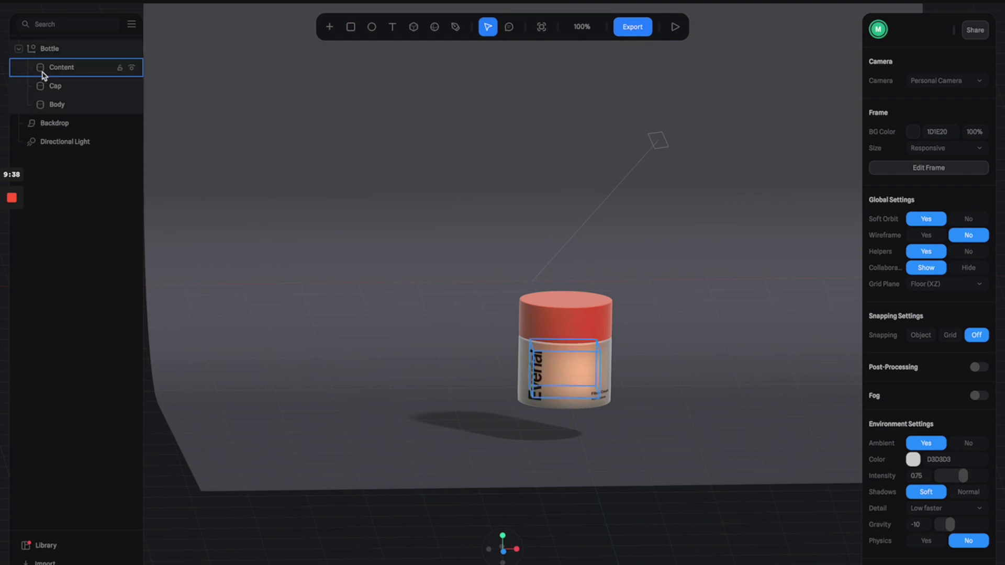
left_click(70, 124)
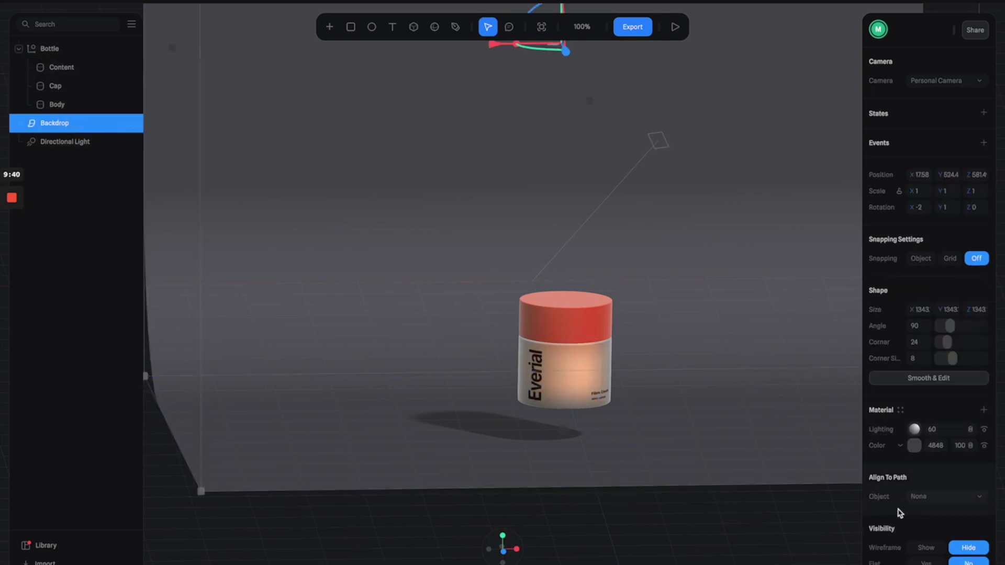
left_click(901, 447)
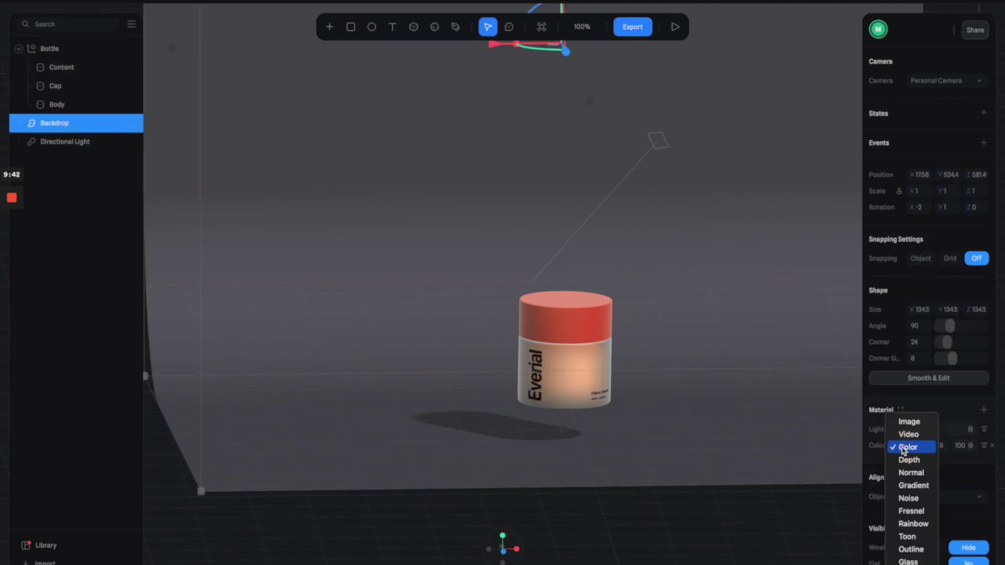
left_click(909, 460)
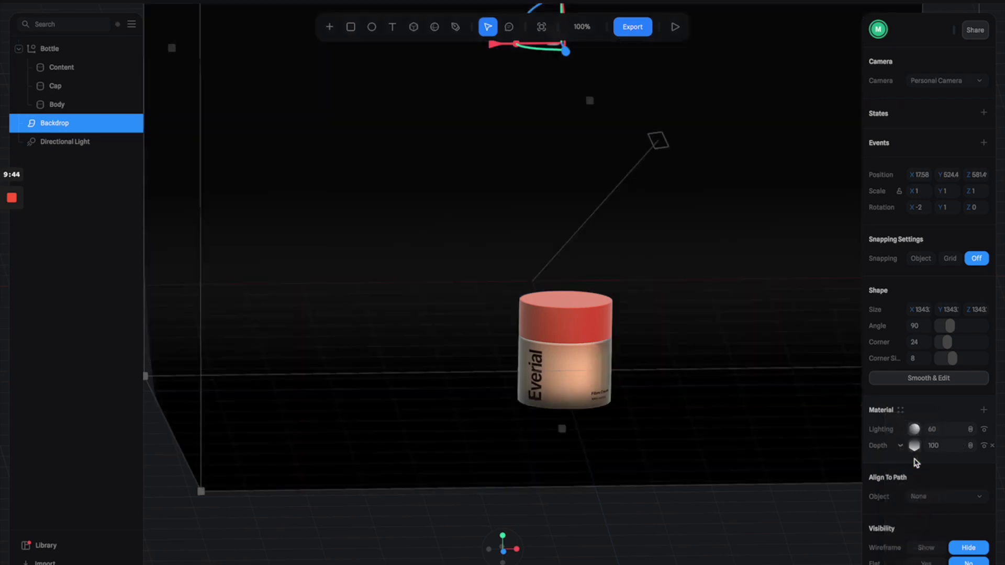
- Enlarge the Backdrop's Depth gradient to a near radius of about 386 and a far radius of about 602
scroll(460, 95, "down", 4)
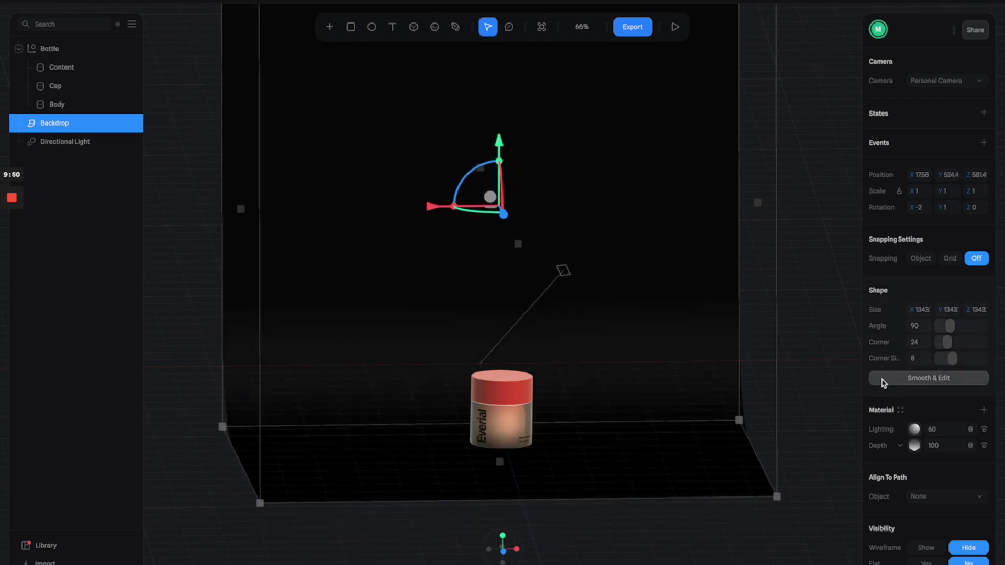
left_click(914, 446)
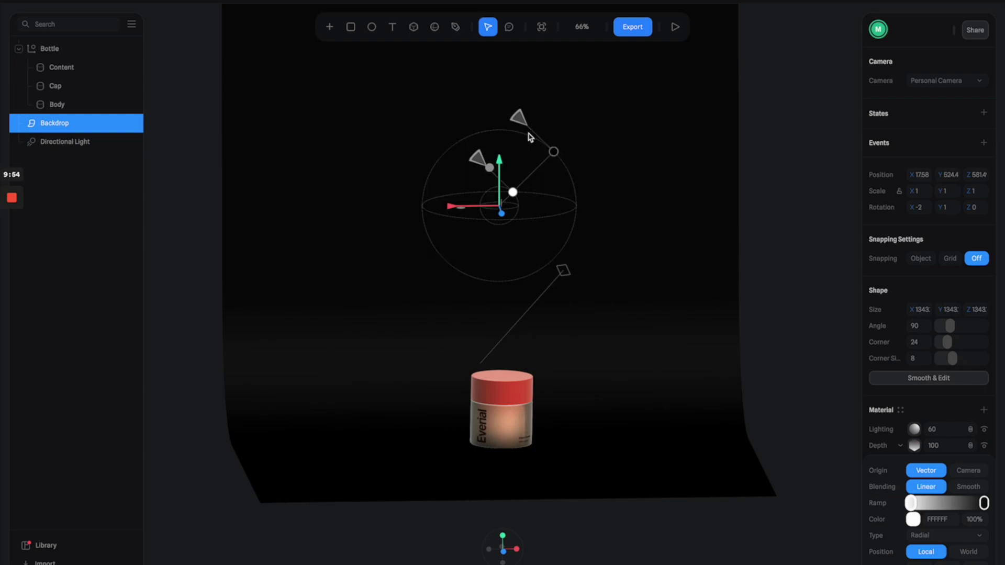
left_click(556, 153)
left_click_drag(518, 117, 644, 18)
left_click_drag(478, 158, 575, 71)
- Set the Depth ramp's start color to pale peach F0D4C1 and its end color to pink DF7777
left_click(911, 504)
scroll(900, 523, "down", 1)
left_click(893, 539)
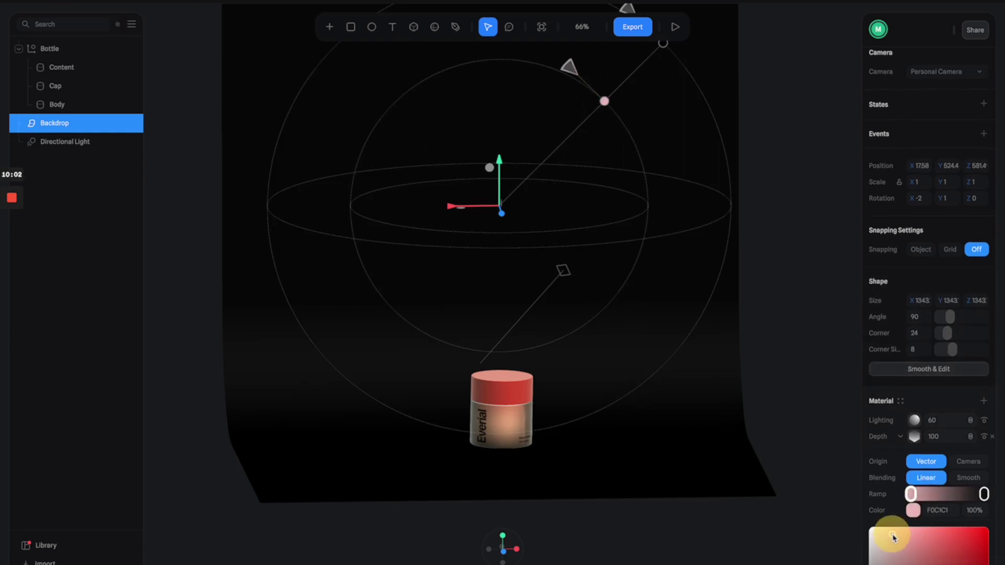
scroll(896, 550, "down", 3)
left_click_drag(896, 558, 882, 556)
left_click(912, 419)
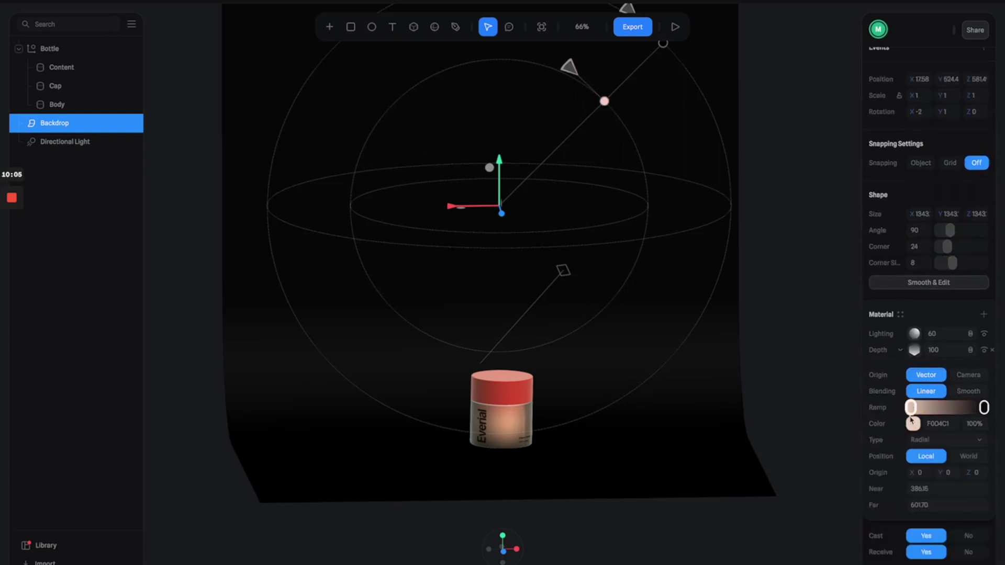
left_click(983, 408)
left_click(911, 456)
left_click(921, 457)
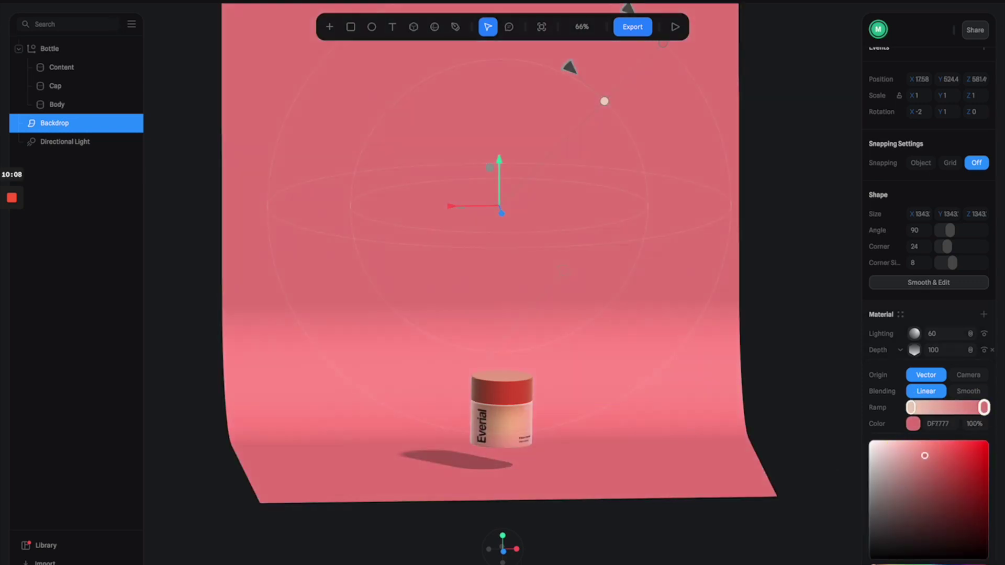
- Move the Depth gradient's origin down beside the jar, tighten its near radius and widen its far radius
left_click_drag(497, 175, 422, 287)
left_click_drag(555, 165, 619, 128)
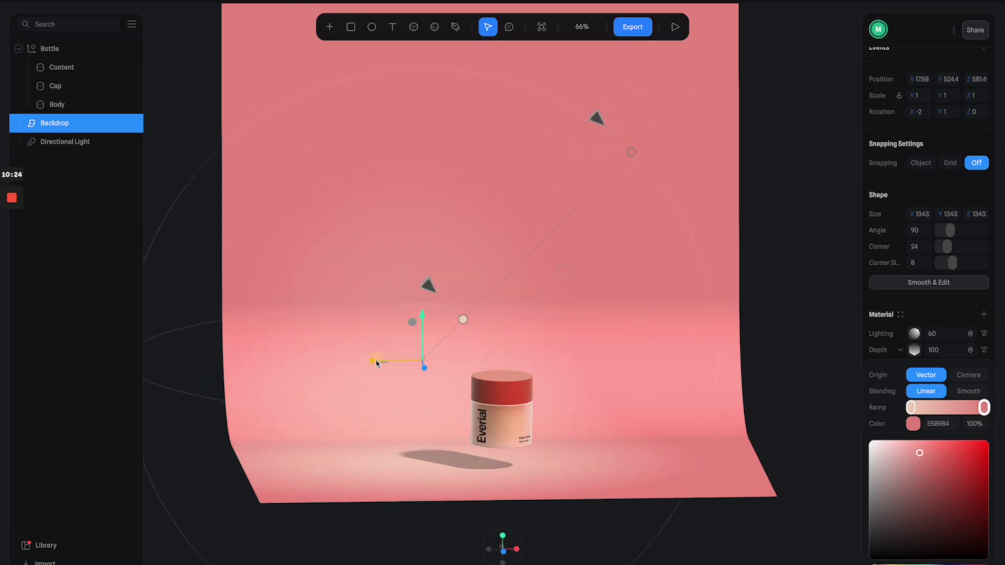
- Add a sphere in front of the jar, enlarge it to about 314 and flatten it to a Y scale of 0.61
left_click(331, 27)
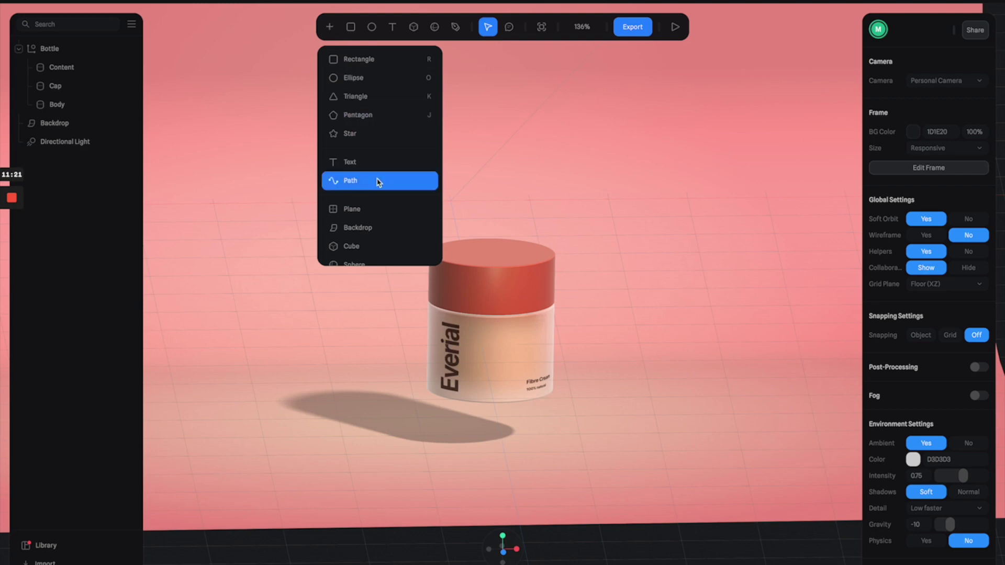
scroll(379, 182, "down", 2)
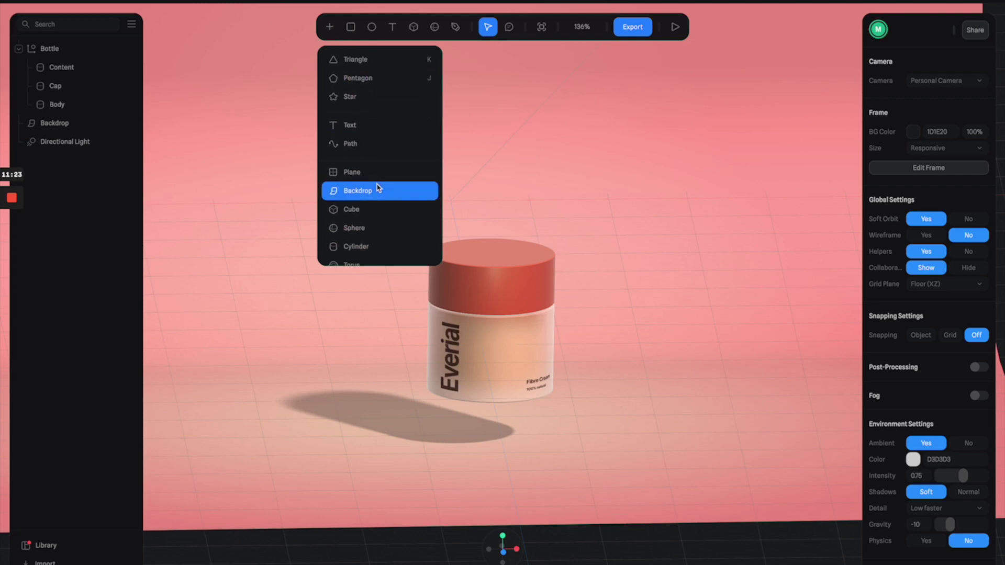
left_click(369, 224)
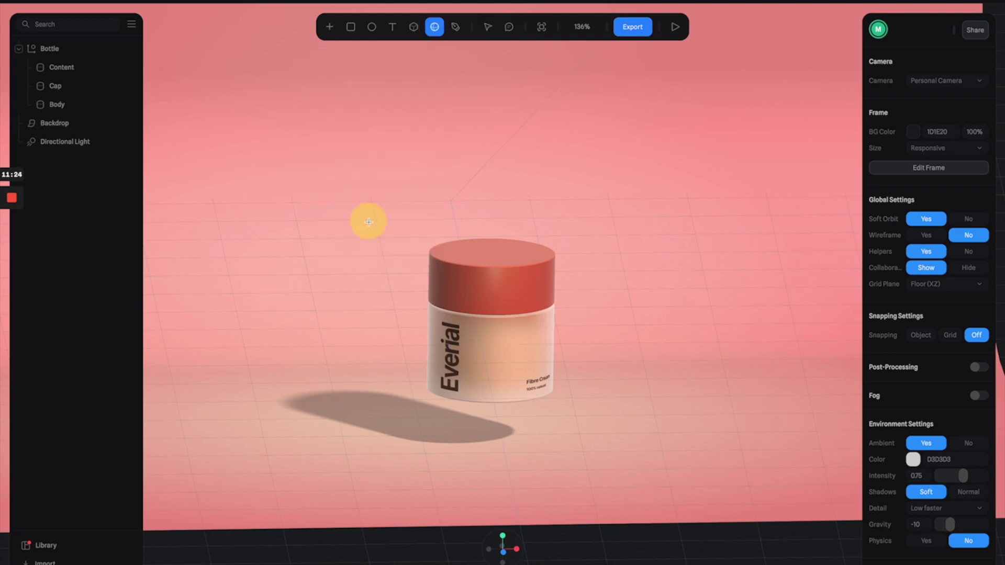
left_click(501, 427)
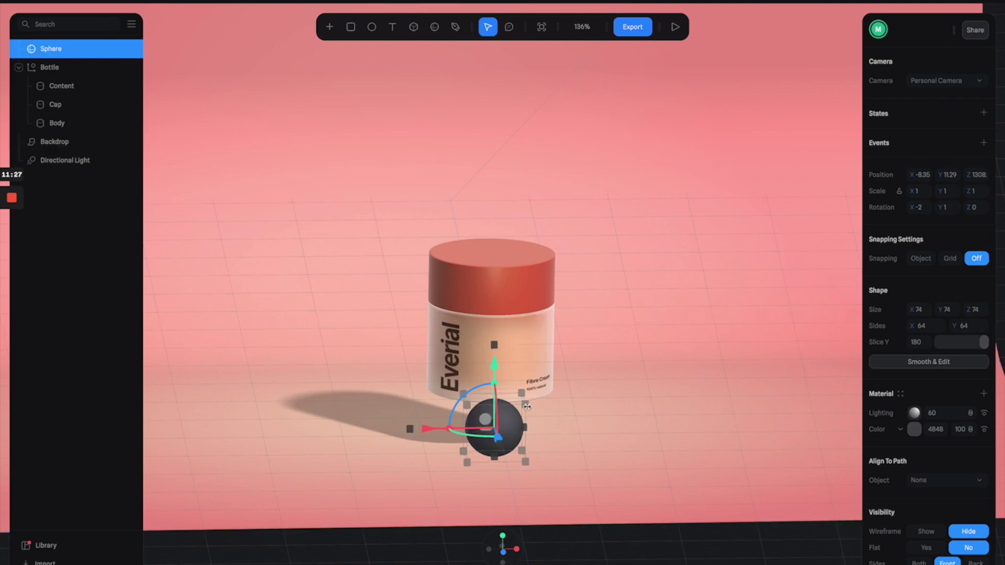
left_click_drag(526, 407, 578, 377)
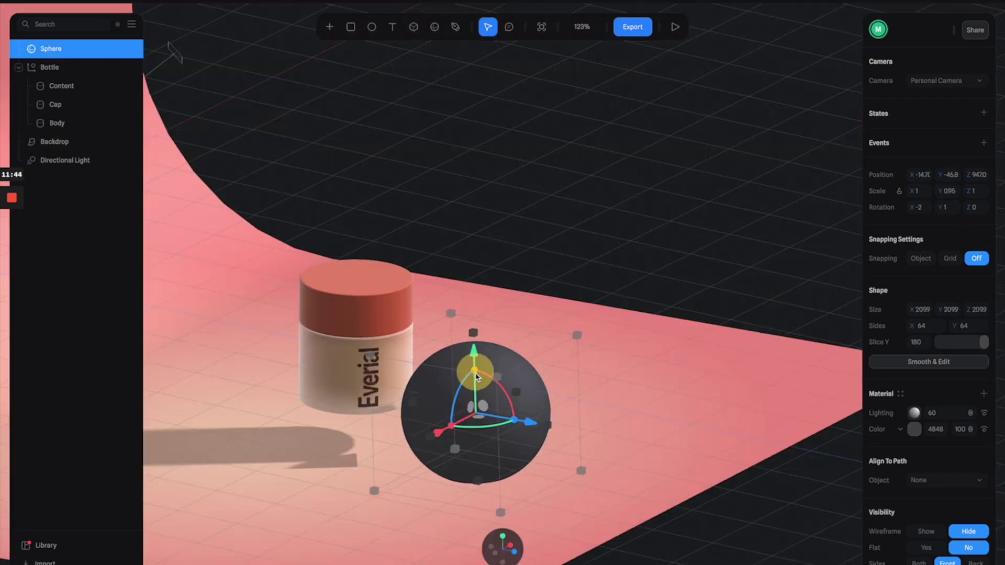
left_click_drag(475, 372, 475, 390)
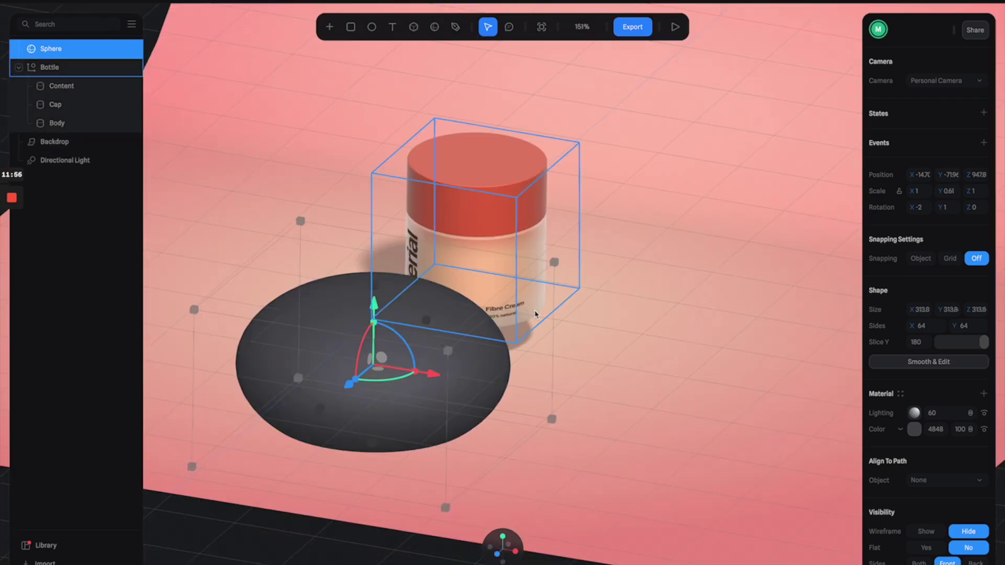
- Change the sphere's color layer to a pale pinkish grey
scroll(608, 320, "left", 4)
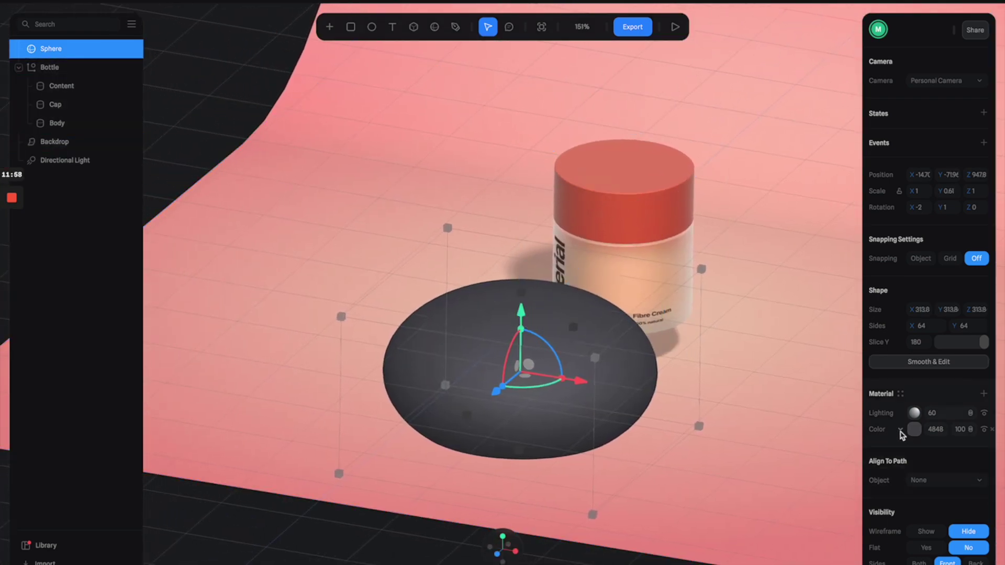
left_click(915, 430)
left_click_drag(888, 488, 872, 479)
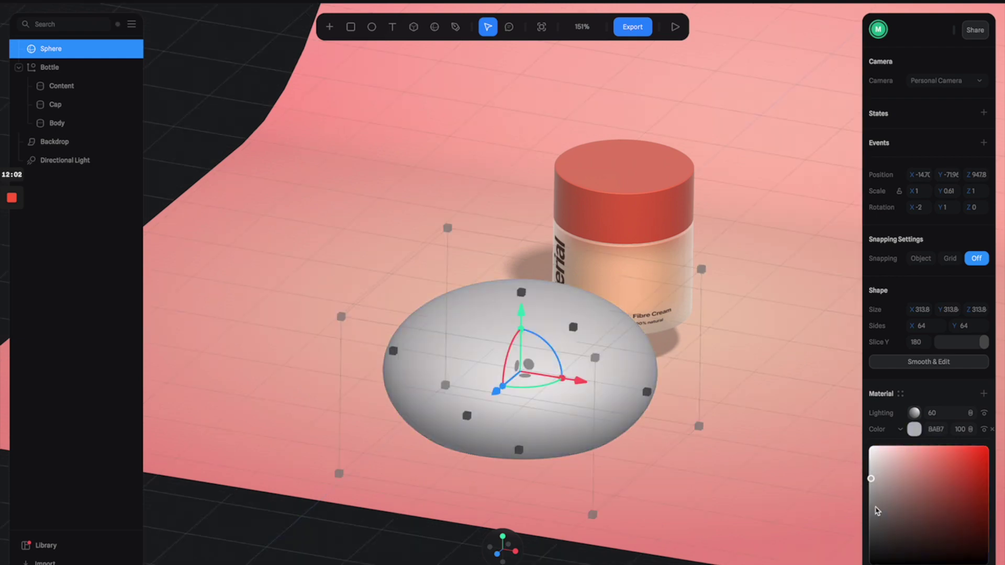
left_click_drag(878, 474, 893, 464)
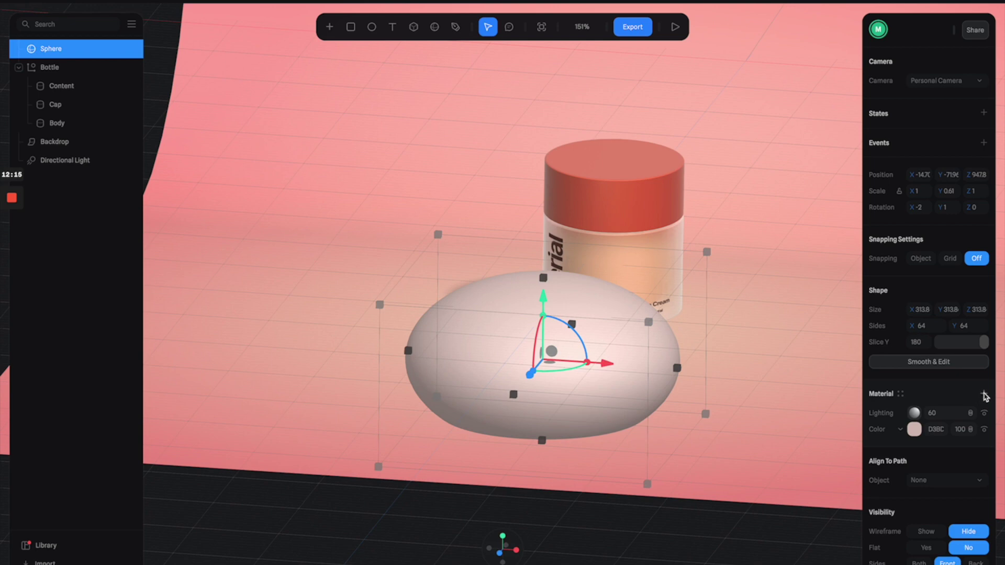
- Add an Image layer on top of the sphere's material
left_click(984, 394)
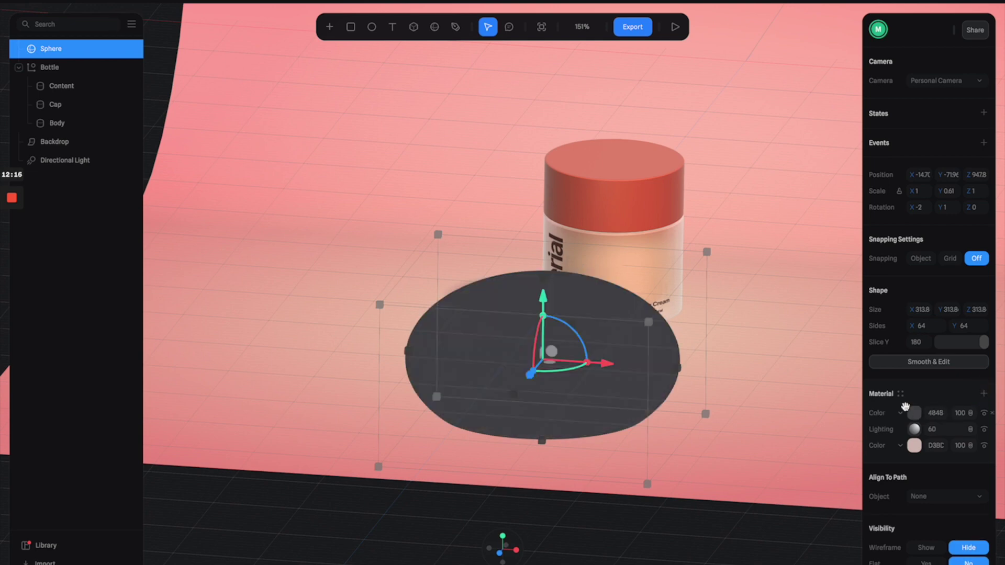
left_click(902, 414)
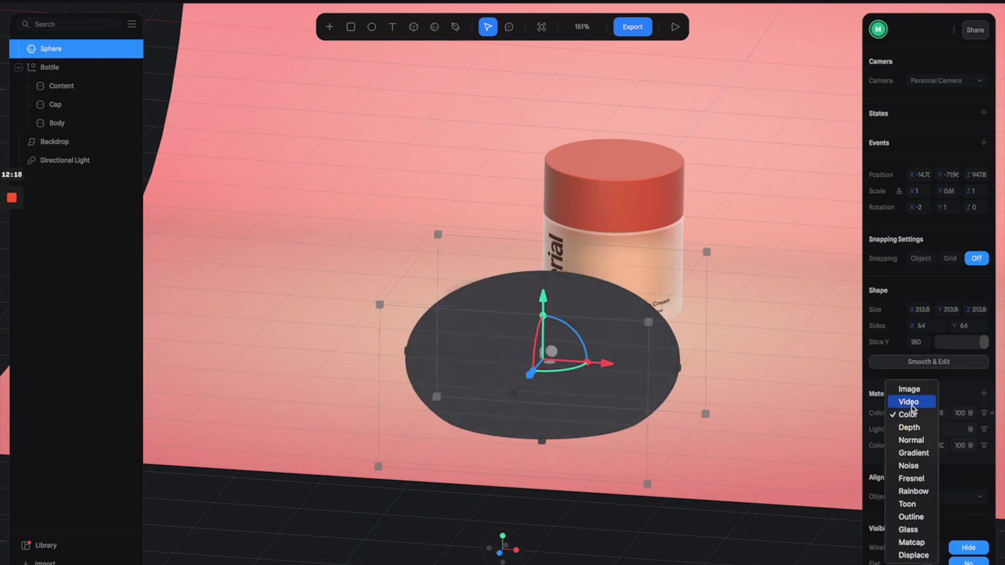
left_click(920, 395)
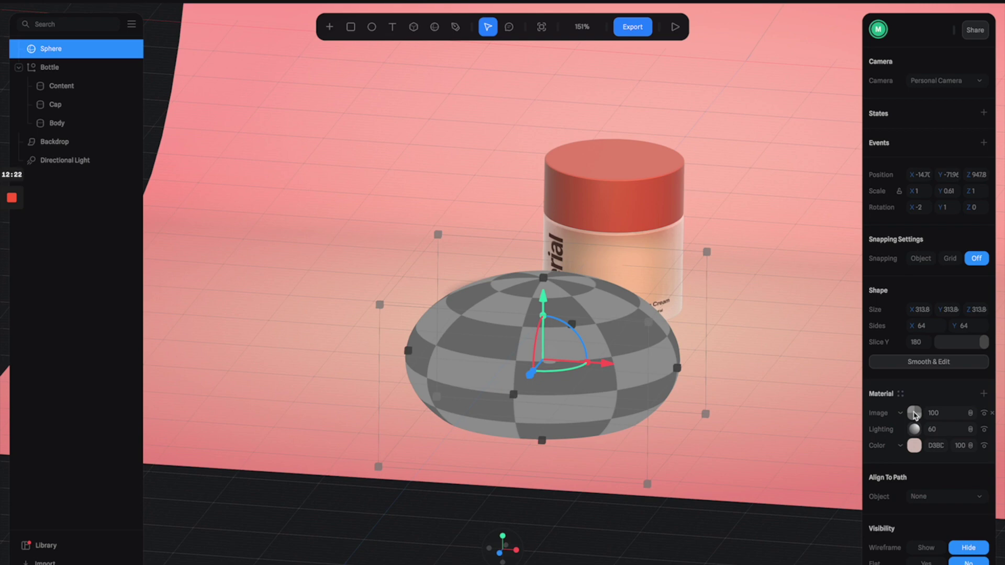
- Generate a Medium AI texture for the sphere's Image layer from the prompt "grey stone surface"
left_click(914, 414)
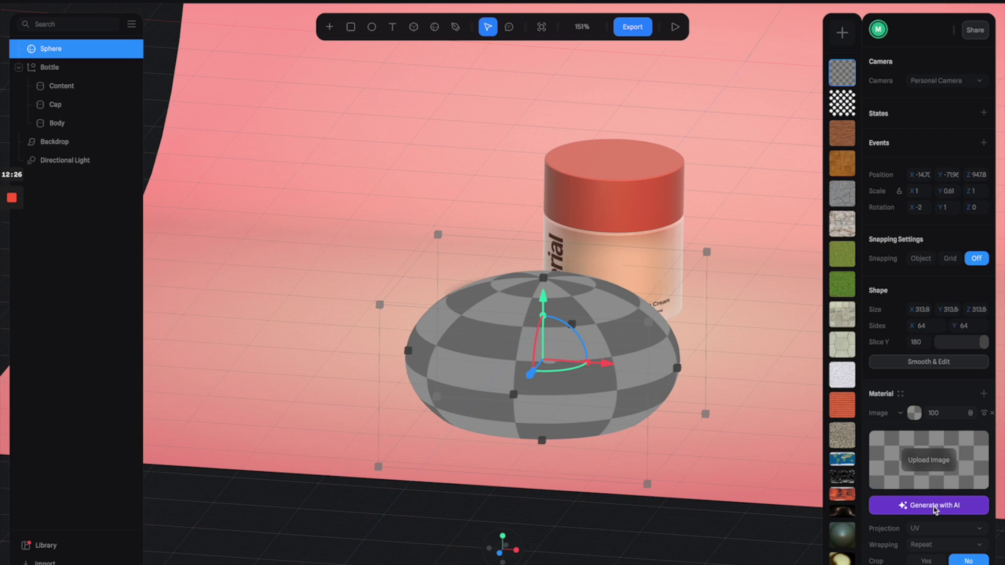
left_click(935, 506)
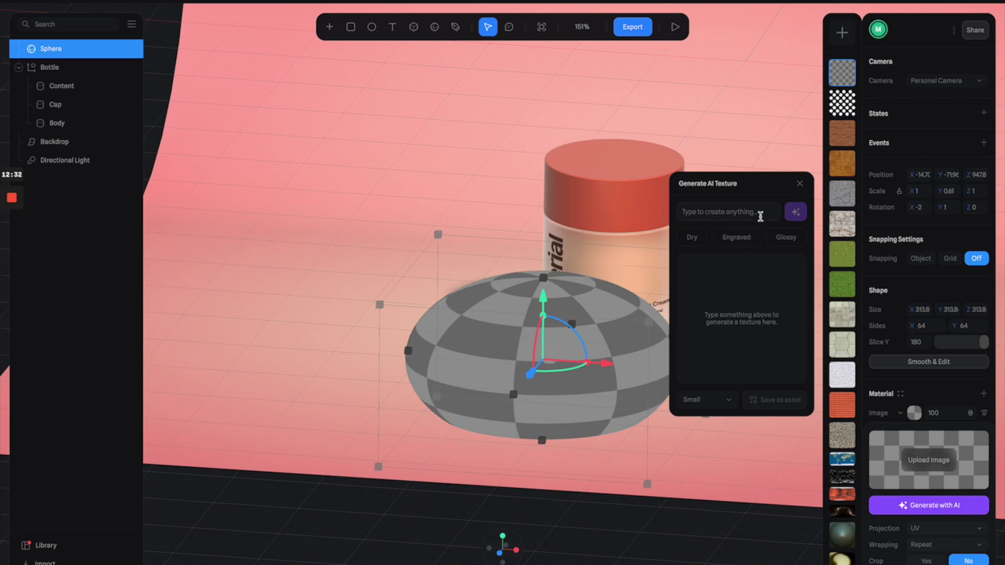
left_click(726, 402)
left_click(709, 417)
left_click(724, 211)
type("ston")
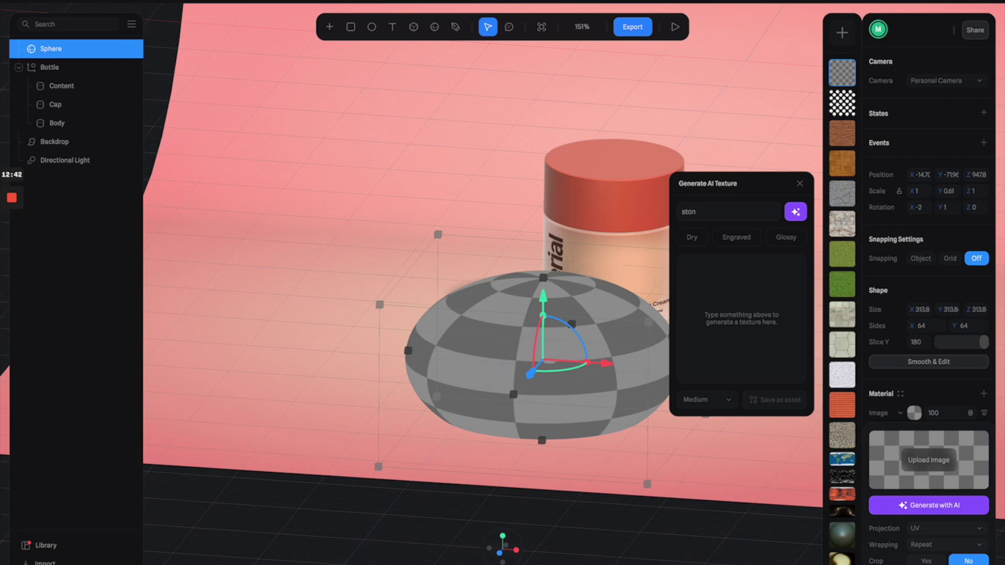
key("BackSpace")
type("grey s")
key("Return")
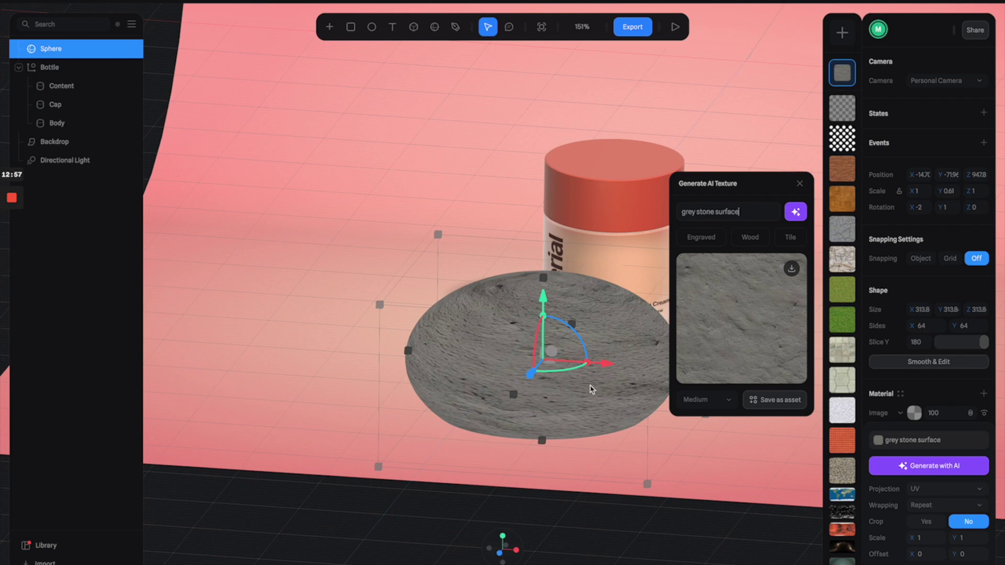
- Set the stone texture layer's blend mode to Overlay and raise the sphere slightly
middle_click_drag(617, 362, 563, 358)
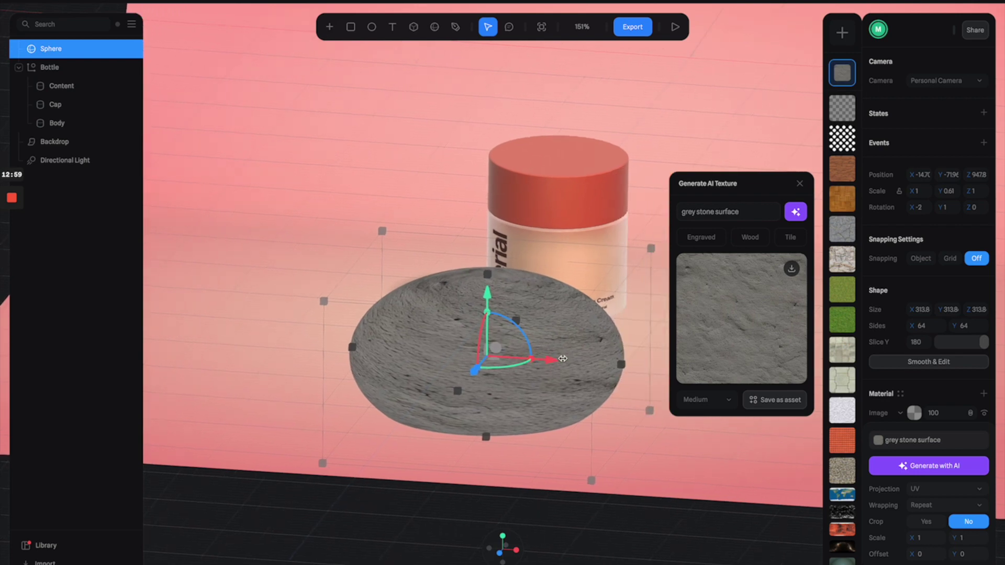
left_click(970, 414)
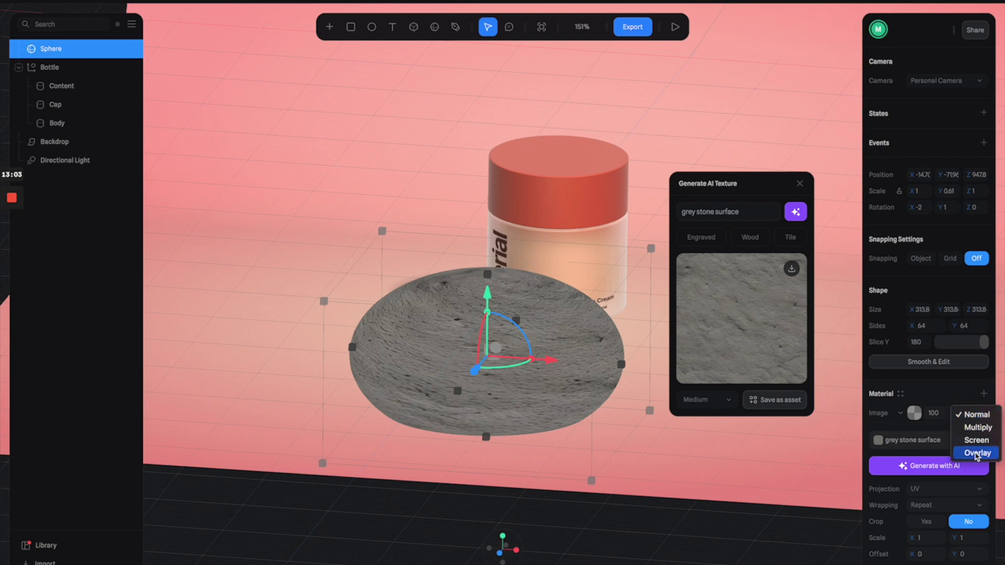
left_click(977, 456)
middle_click_drag(565, 415, 562, 408)
mouse_move(495, 289)
left_mouse_down()
mouse_move(506, 269)
mouse_move(505, 280)
left_mouse_up()
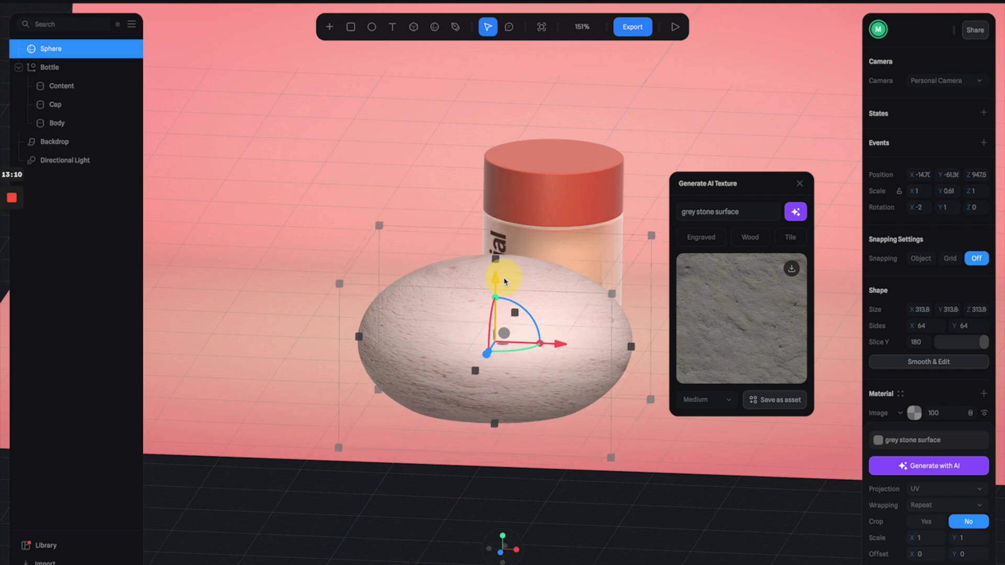
- Add a second Image layer on top of the sphere's material
left_click(984, 394)
left_click(901, 414)
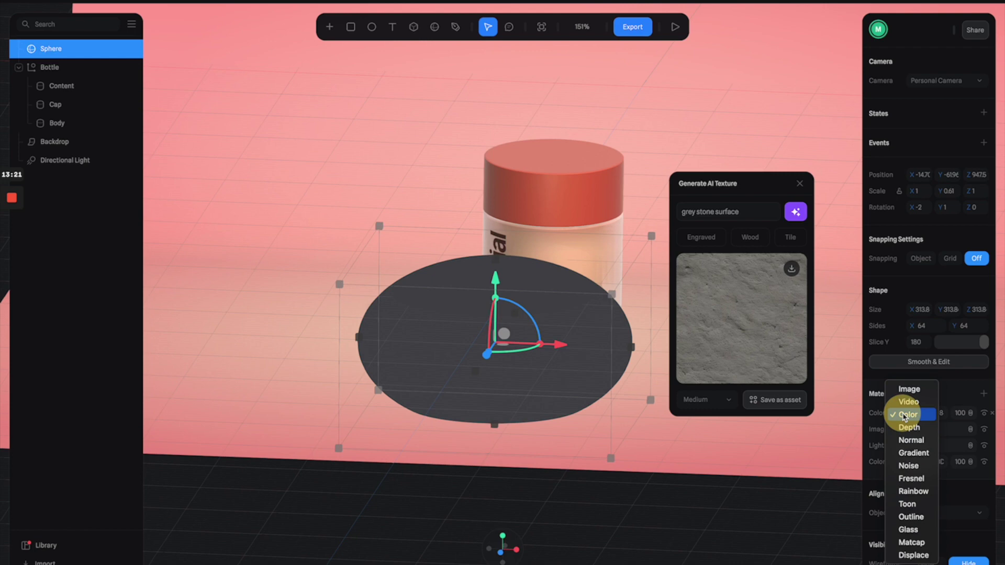
left_click(907, 386)
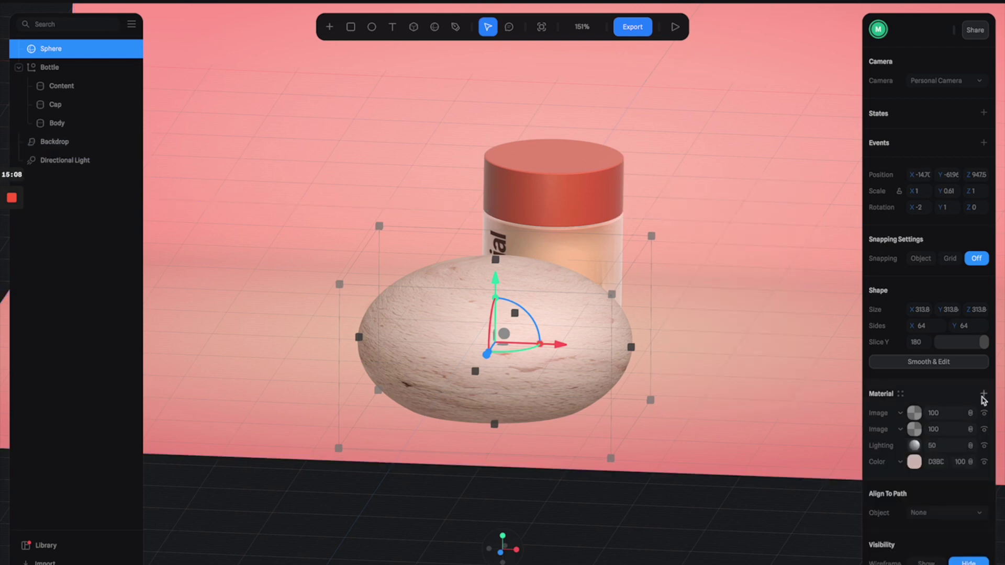
- Add a Displace layer on top of the sphere's material and toggle its visibility to compare the shape with and without it
left_click(984, 393)
left_click(900, 416)
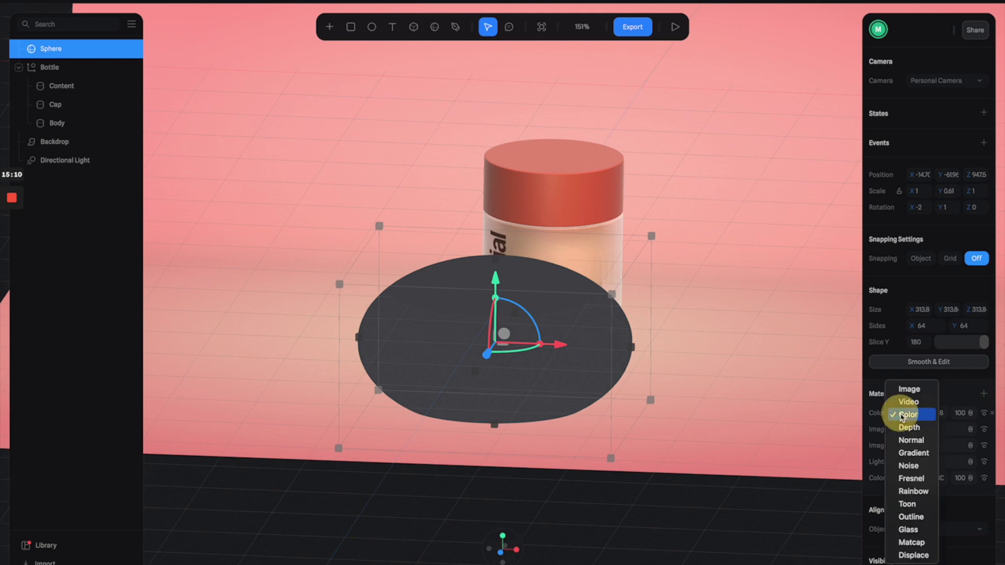
left_click(924, 555)
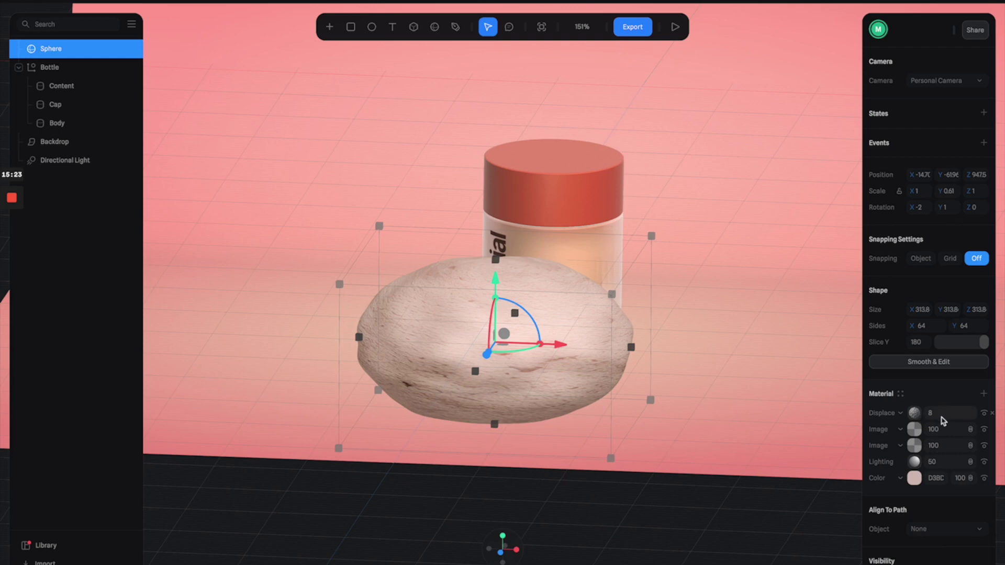
left_click(983, 413)
left_click(983, 413)
- Set the sphere's displacement type to Simplex Fractal and its scale to 18
left_click(914, 414)
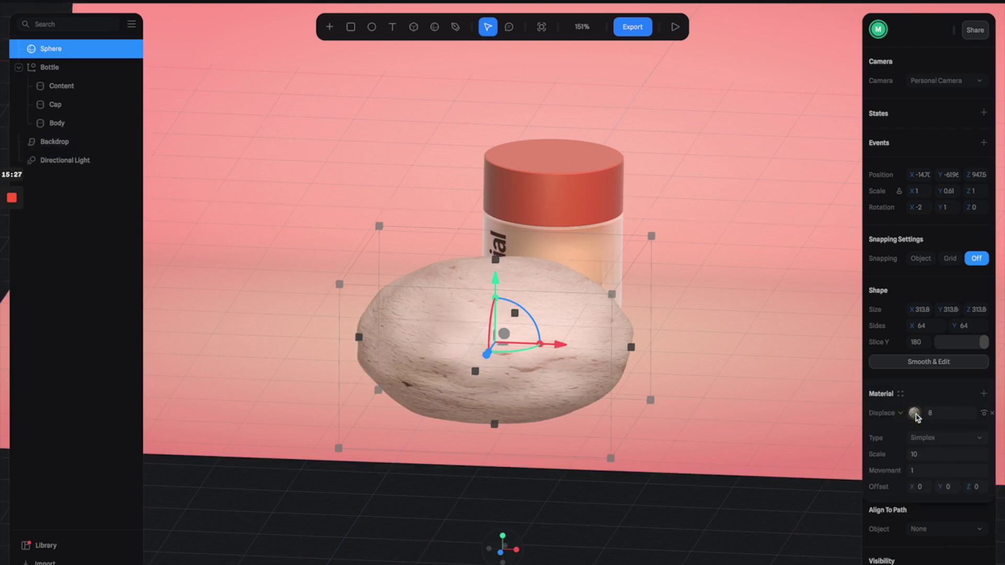
left_click(927, 440)
left_click(928, 453)
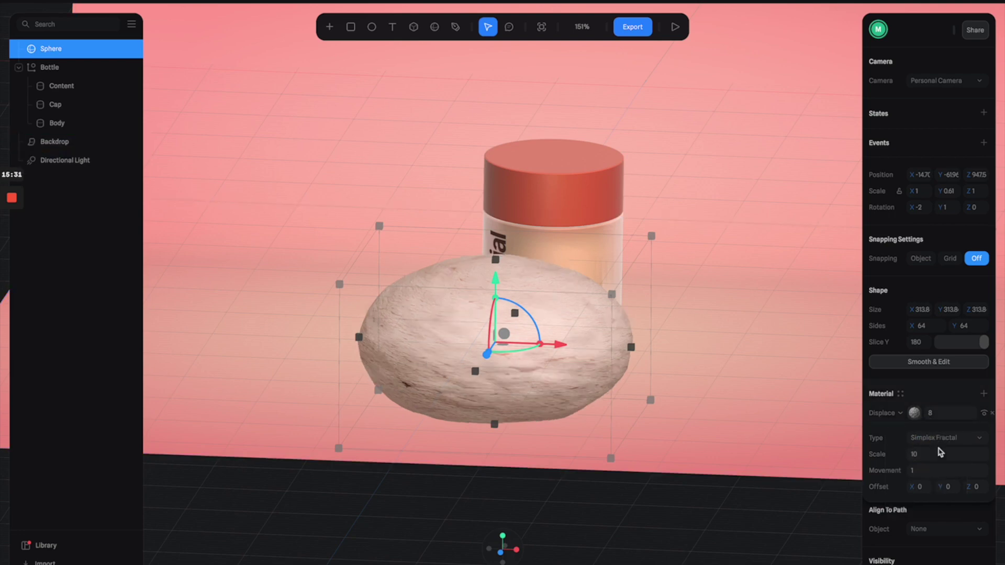
left_click(926, 454)
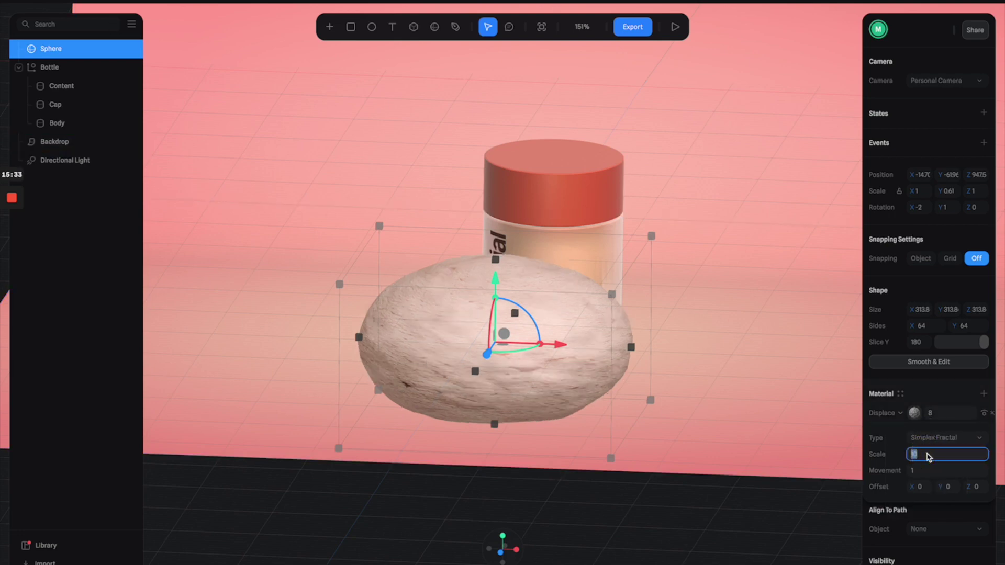
key("Return")
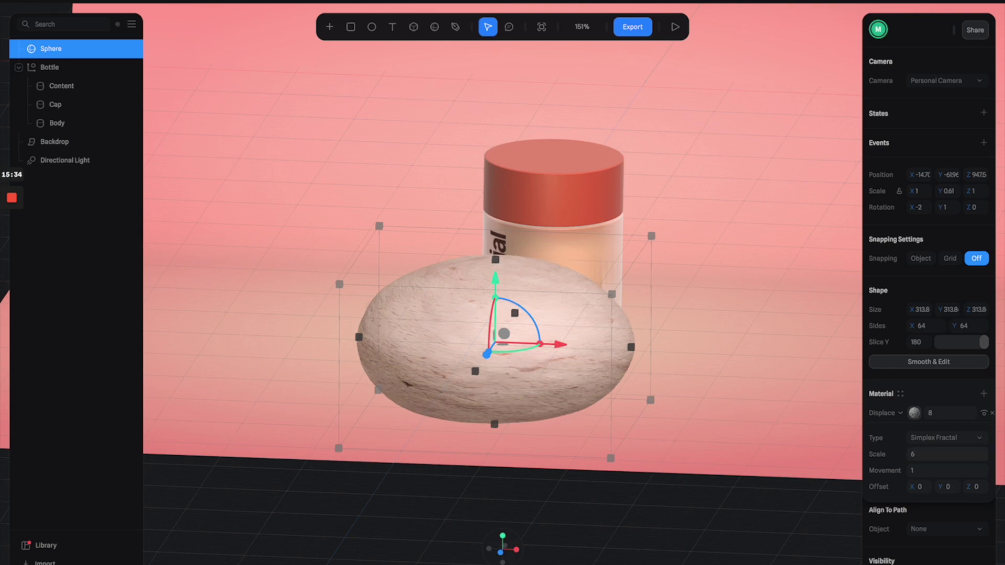
left_click(919, 454)
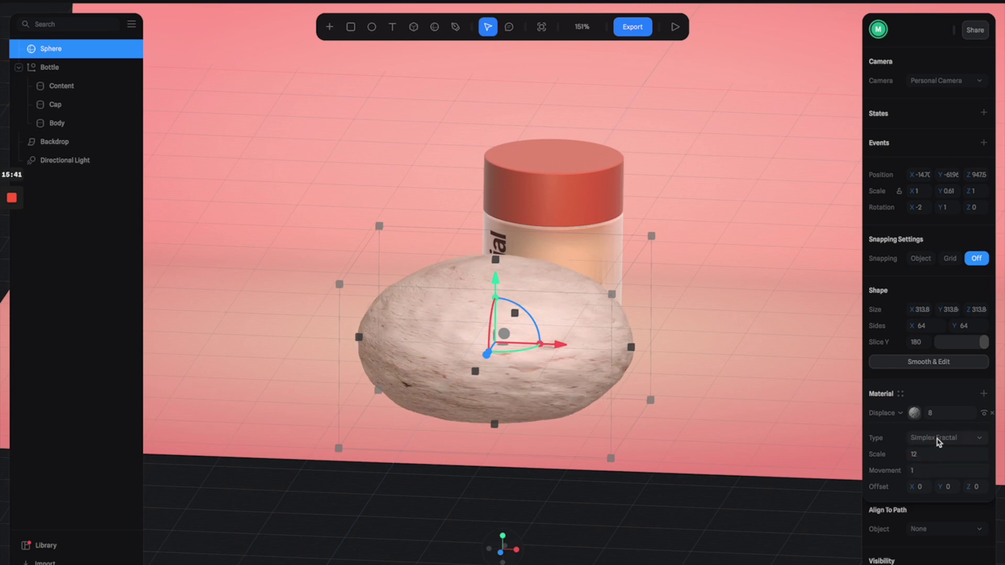
left_click(921, 454)
type("18")
key("Return")
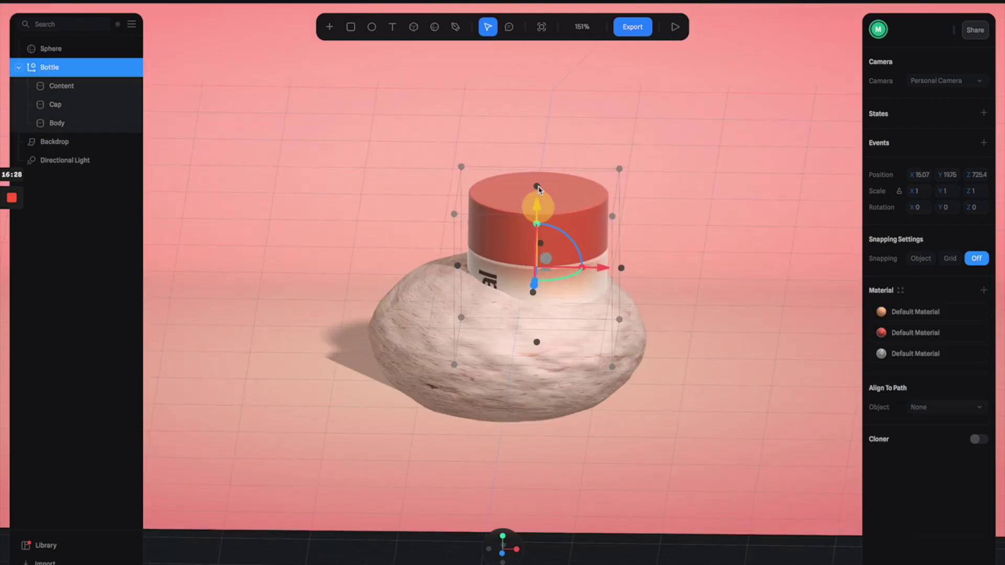
- Raise the Bottle group and align it so the jar stands centred on top of the stone
left_click_drag(536, 202, 534, 124)
left_click_drag(594, 193, 569, 191)
left_click_drag(511, 129, 511, 139)
left_click_drag(637, 239, 637, 238)
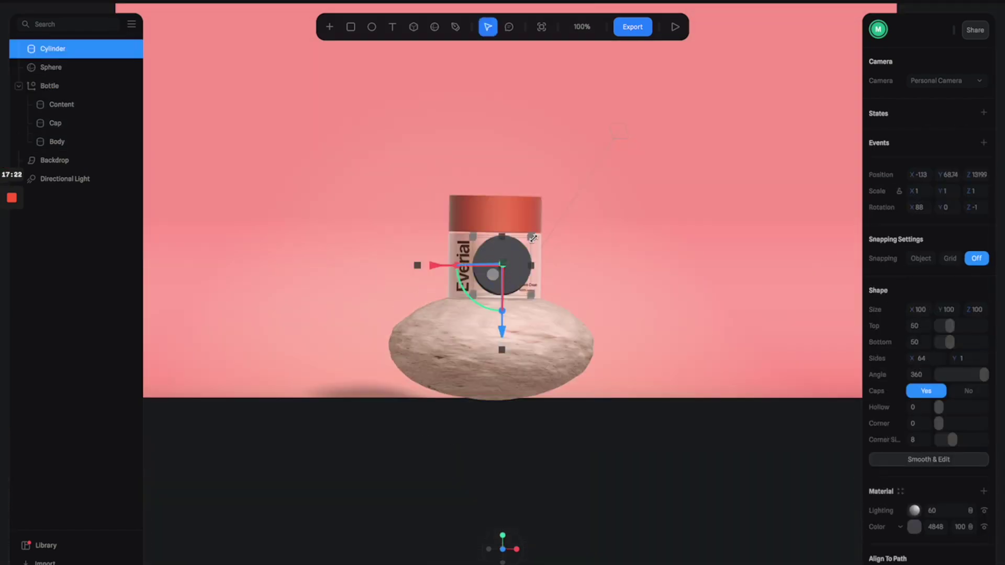
- Enlarge the cylinder and place it behind the jar as a round disc, checking the whole scene from an angle
left_click_drag(532, 219, 639, 161)
scroll(623, 303, "down", 5)
key("ctrl+a")
right_click_drag(576, 262, 480, 215)
left_click_drag(480, 214, 359, 135)
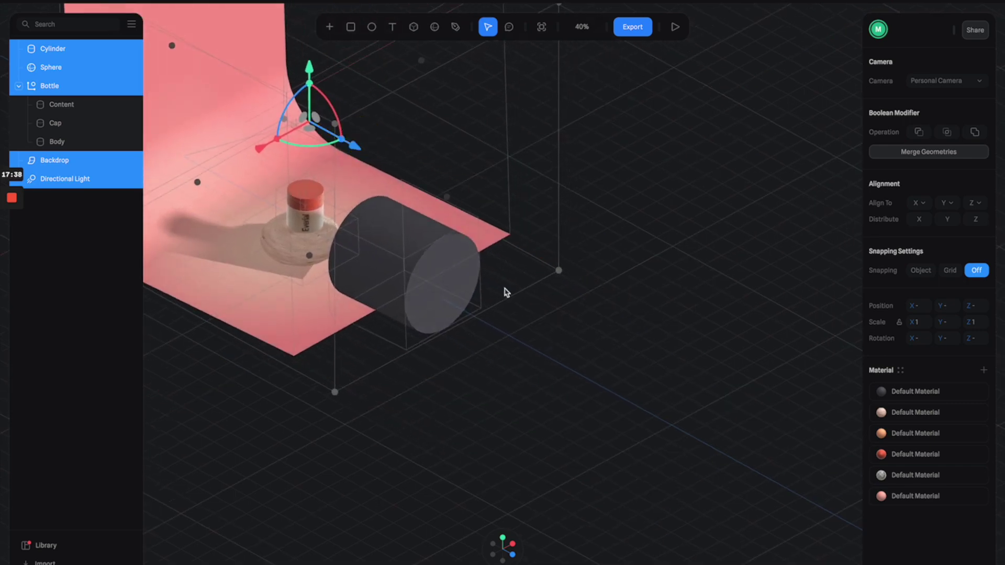
left_click(471, 293)
scroll(634, 436, "up", 4)
left_click_drag(634, 436, 348, 224)
- Lower the stone sphere slightly and lower the jar to rest on it
left_click_drag(492, 410, 491, 416)
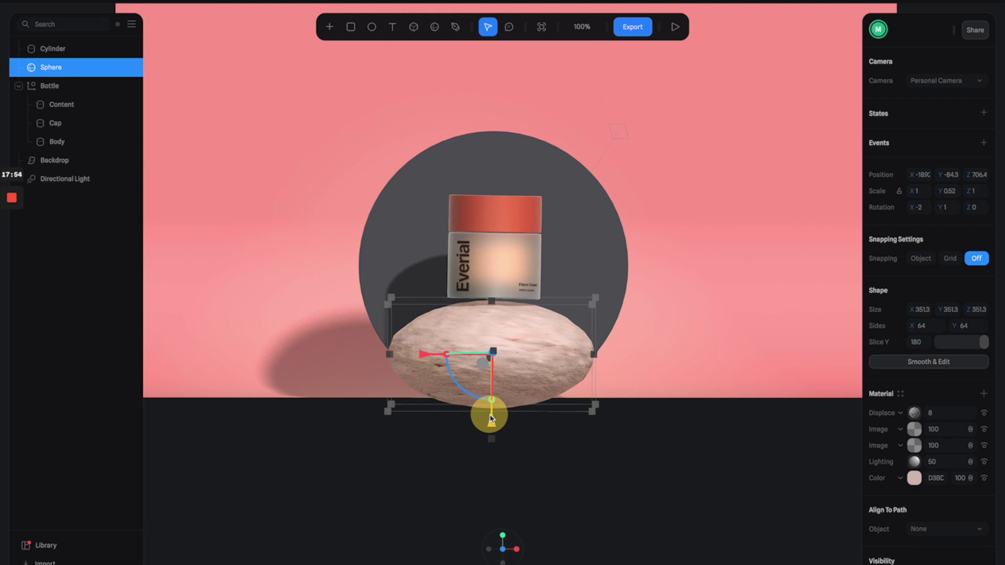
left_click(495, 252)
left_click_drag(496, 195, 496, 199)
- Change the color layer of the disc behind the jar to a pale peach beige
left_click(573, 210)
left_click(914, 527)
scroll(914, 527, "down", 3)
left_click(881, 558)
left_click_drag(871, 436, 892, 454)
left_click_drag(881, 558, 880, 557)
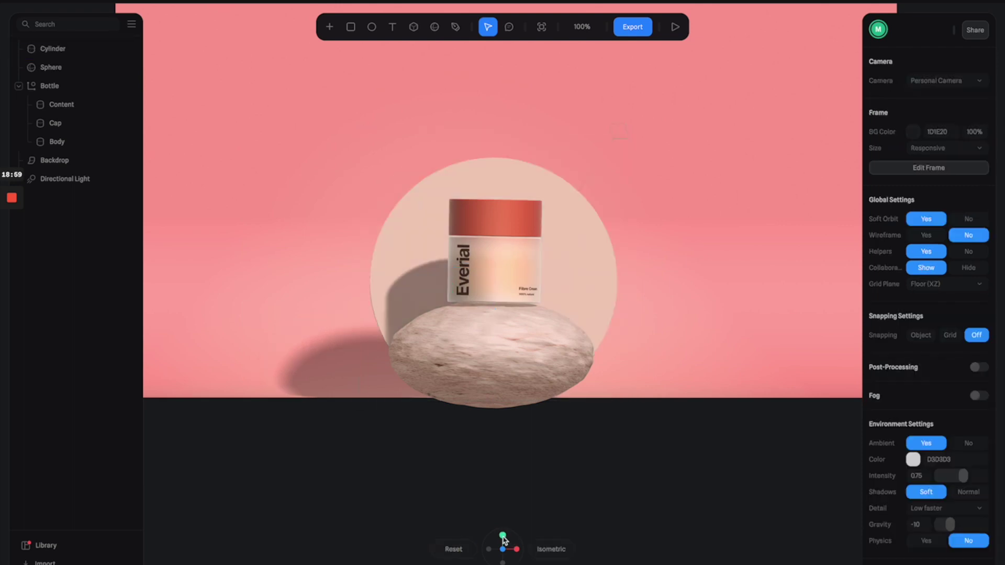
- From the top view, draw an ellipse centred on the jar, about 569 in both width and height
left_click(500, 537)
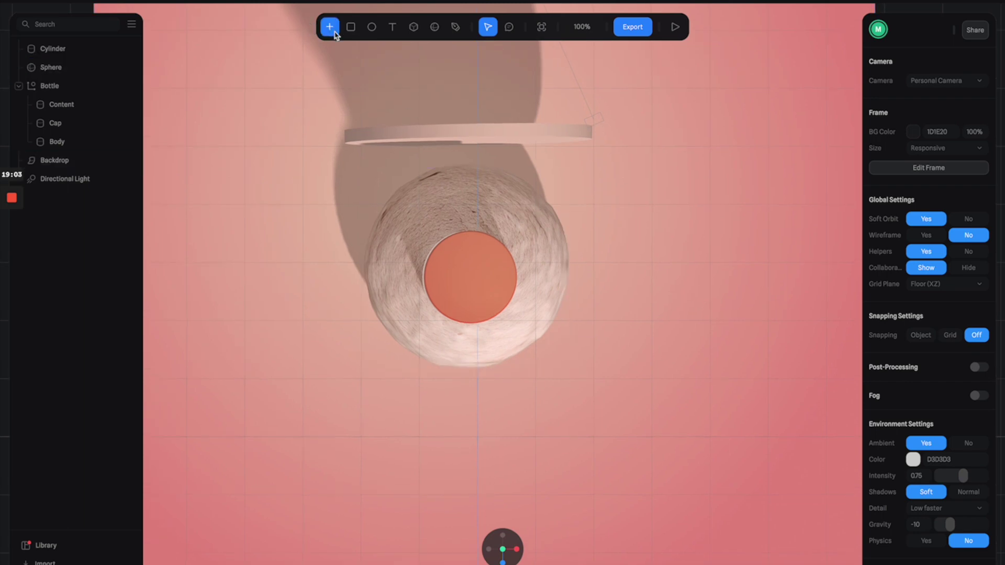
left_click(334, 31)
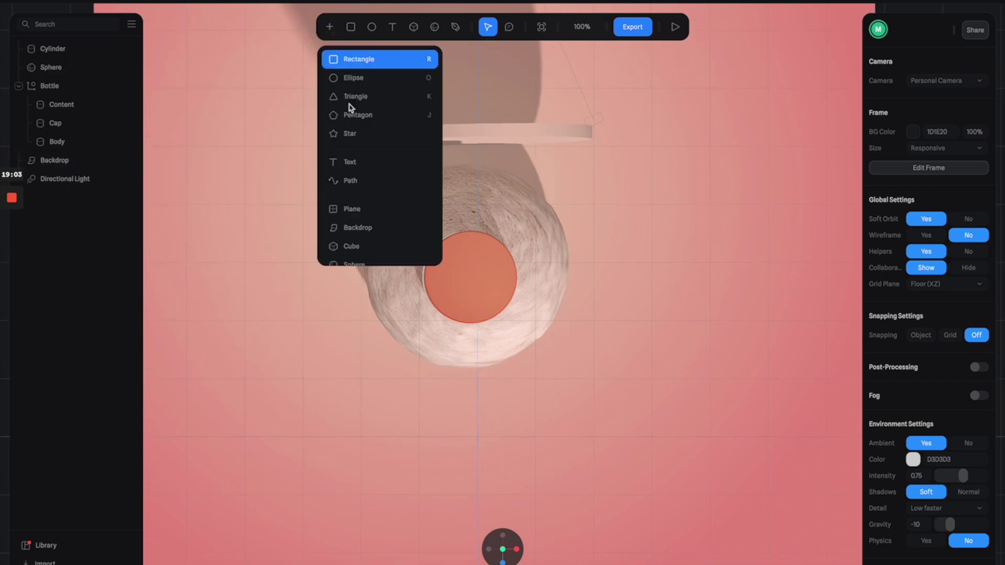
scroll(369, 230, "down", 3)
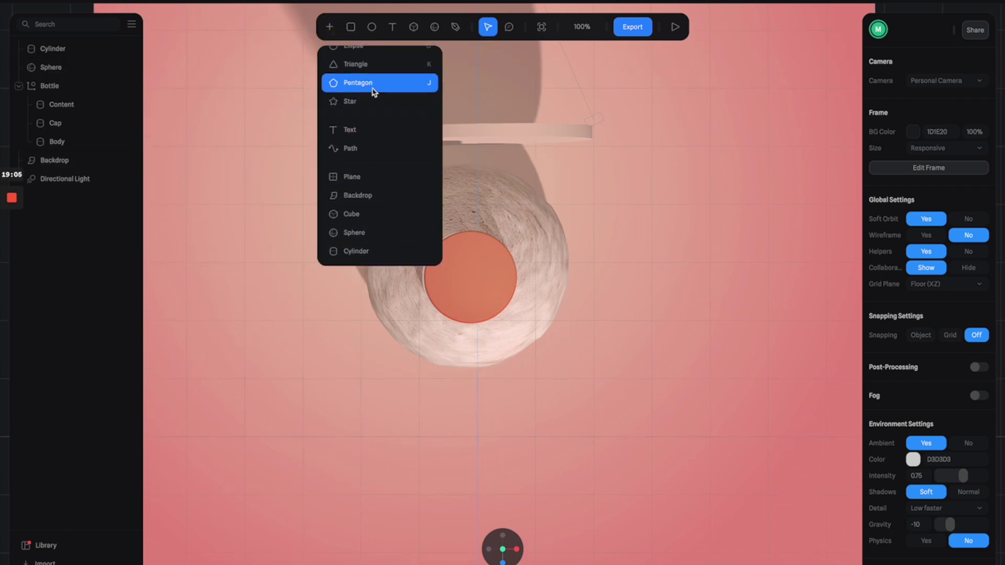
scroll(375, 88, "up", 2)
left_click(381, 75)
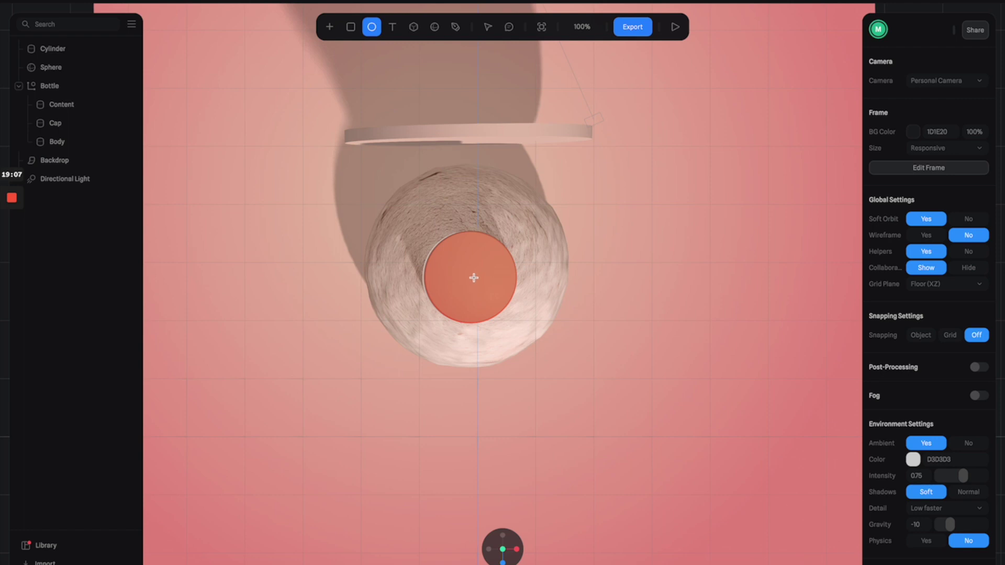
left_click(473, 281)
left_click_drag(503, 249, 637, 150)
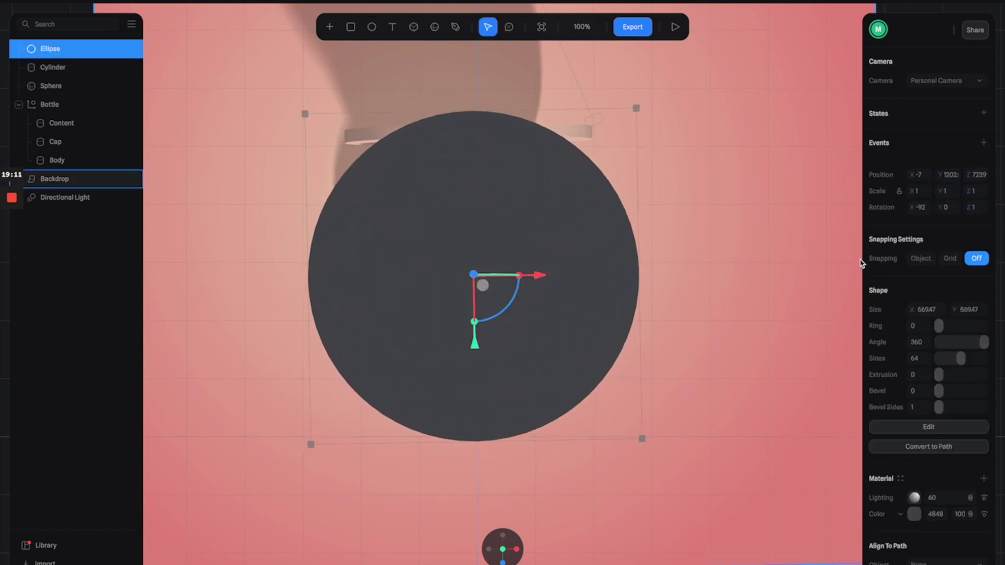
- Change the ellipse's color layer to a Gradient layer with the Radial type
left_click(901, 514)
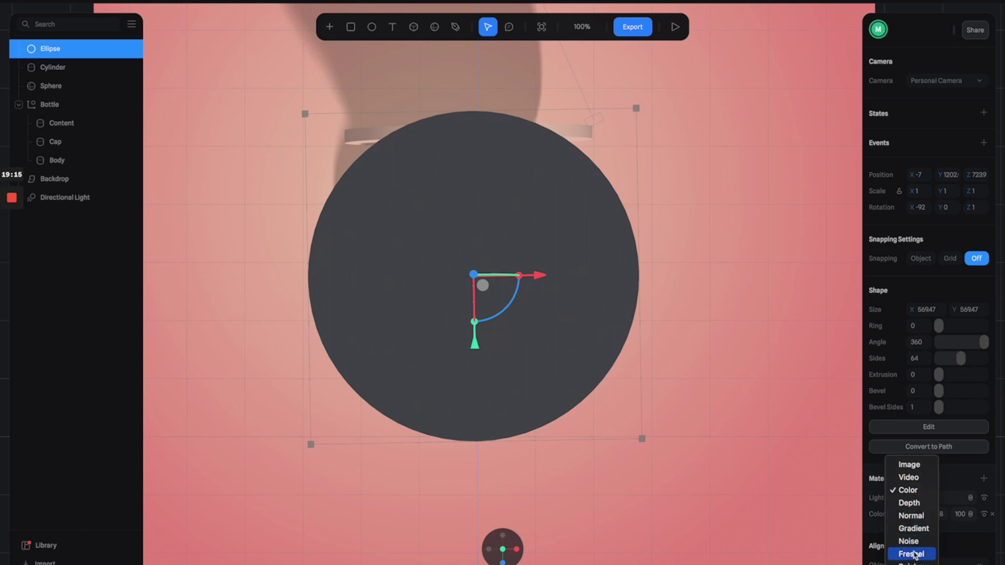
left_click(908, 504)
left_click(913, 514)
scroll(916, 518, "down", 1)
left_click(943, 494)
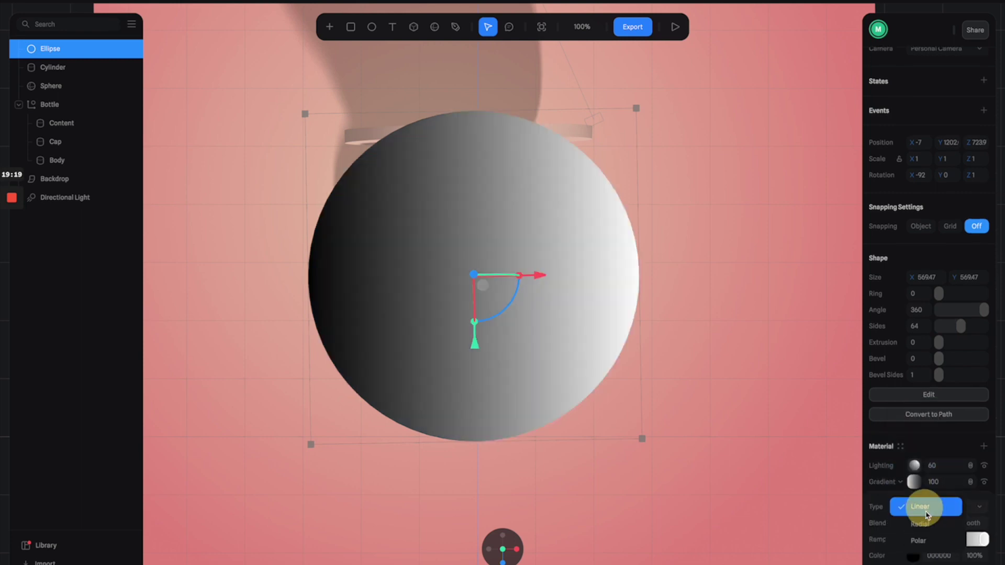
left_click(920, 512)
left_click(915, 542)
scroll(931, 520, "down", 3)
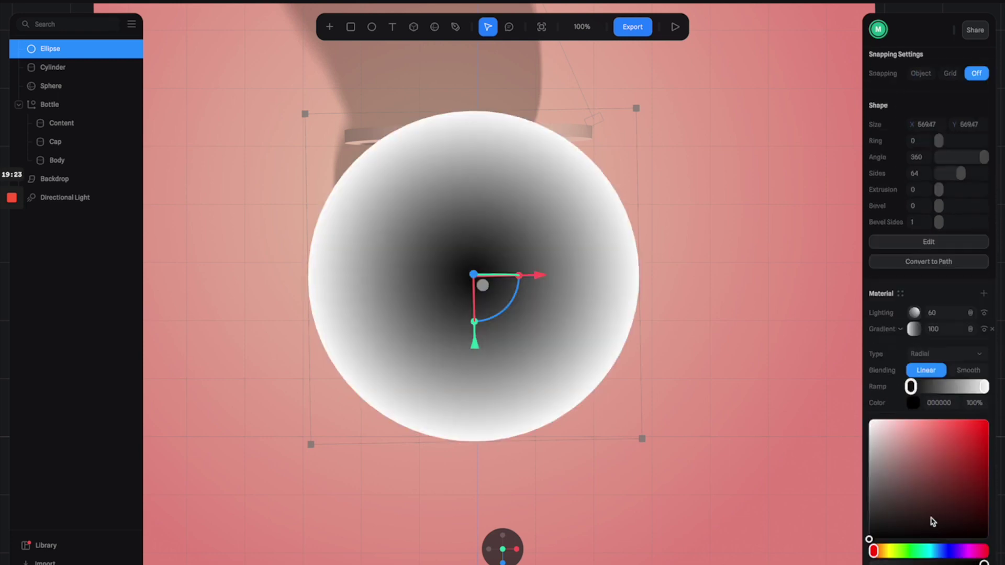
- Set the ellipse's gradient to run from dark red at the centre to E55C5C at 0% opacity at the edge
left_click_drag(931, 520, 934, 443)
left_click(961, 449)
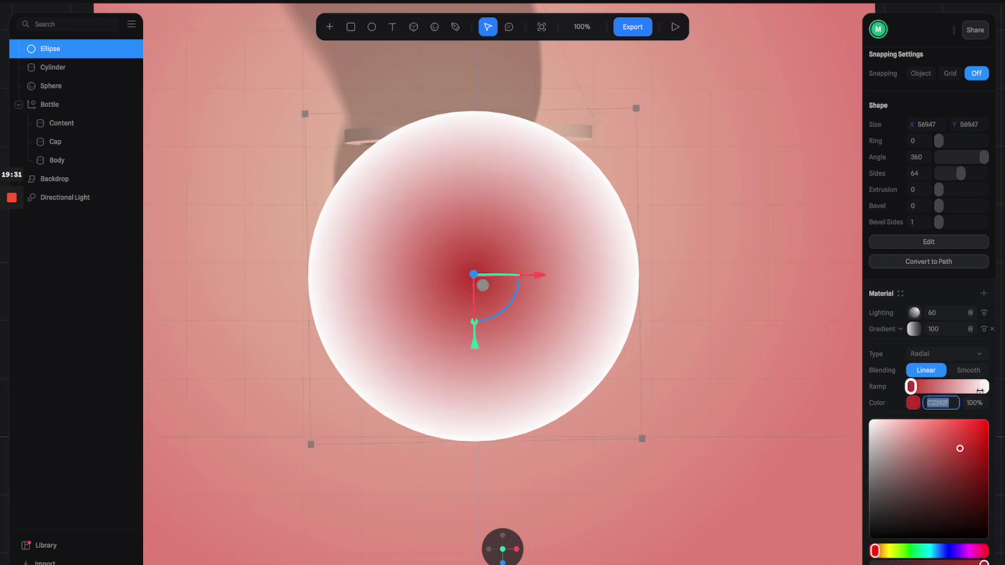
left_click(983, 388)
left_click(914, 421)
left_click_drag(947, 450, 941, 442)
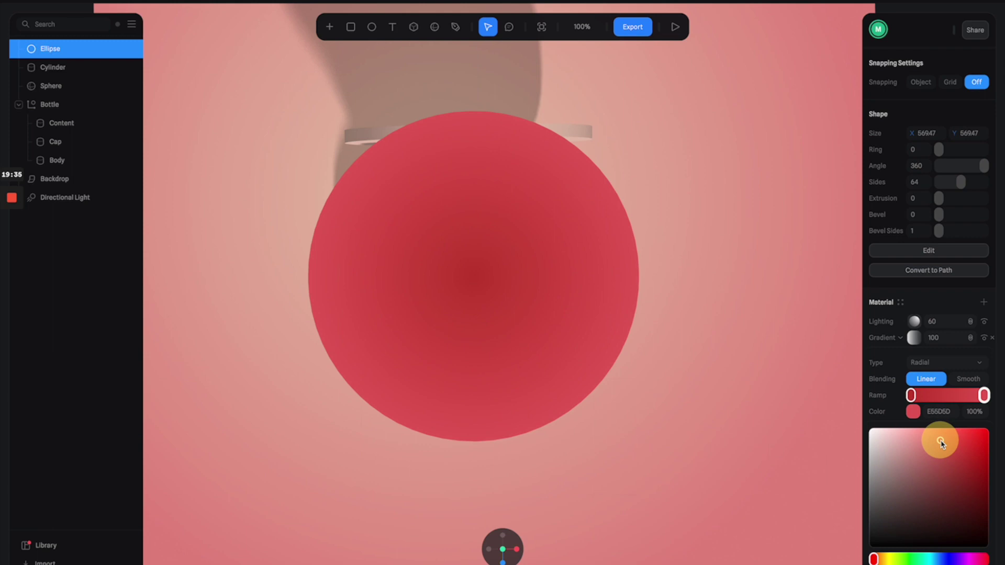
scroll(940, 497, "down", 1)
left_click(874, 563)
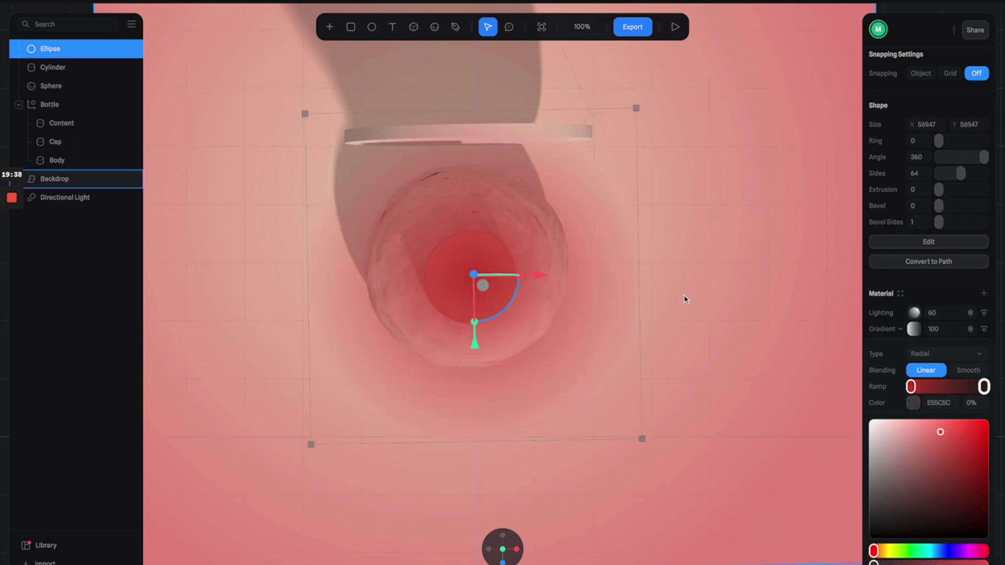
- Lower the gradient ellipse from above the scene to the backdrop floor beneath the stone as a soft shadow
mouse_move(685, 298)
left_mouse_down()
mouse_move(680, 285)
mouse_move(679, 299)
left_mouse_up()
left_click_drag(614, 353, 602, 317)
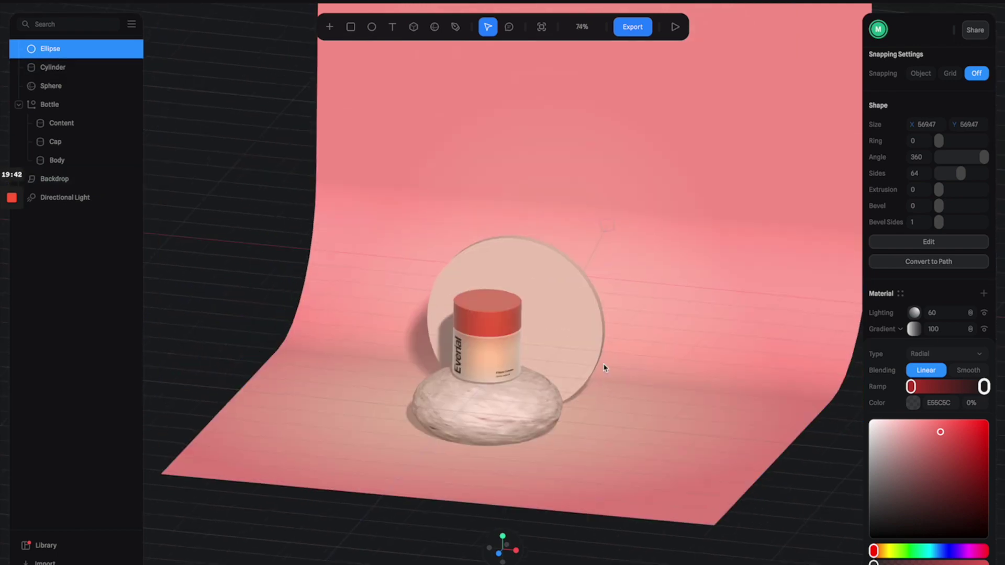
scroll(573, 278, "down", 4)
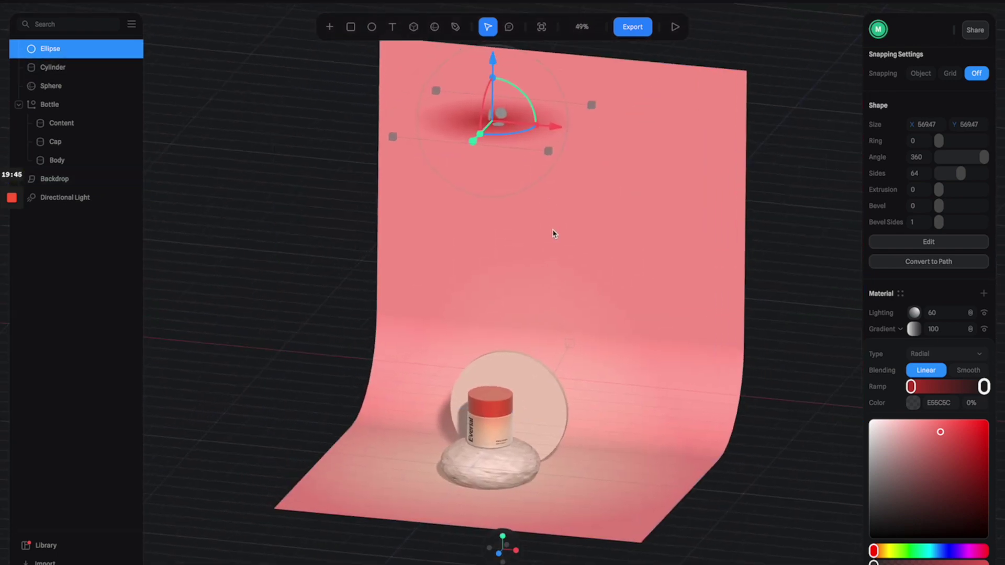
left_click_drag(495, 75, 490, 433)
scroll(639, 501, "up", 4)
left_click_drag(639, 501, 627, 444)
left_click_drag(485, 419, 478, 386)
left_click_drag(594, 426, 623, 386)
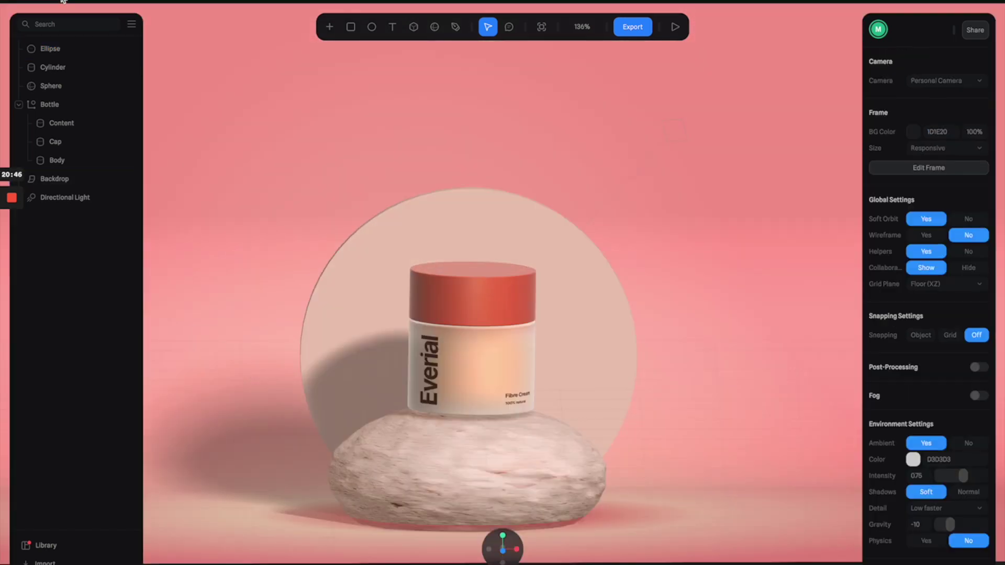
- Return to the home page and open the lavender twisted-ribbon example from the library examples
left_click(61, 1)
scroll(438, 355, "down", 2)
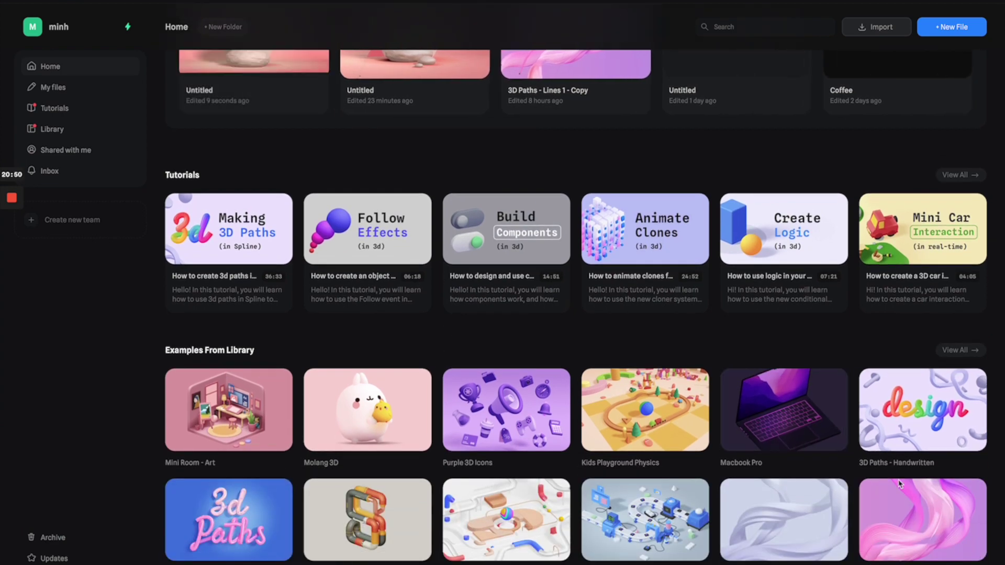
left_click(935, 525)
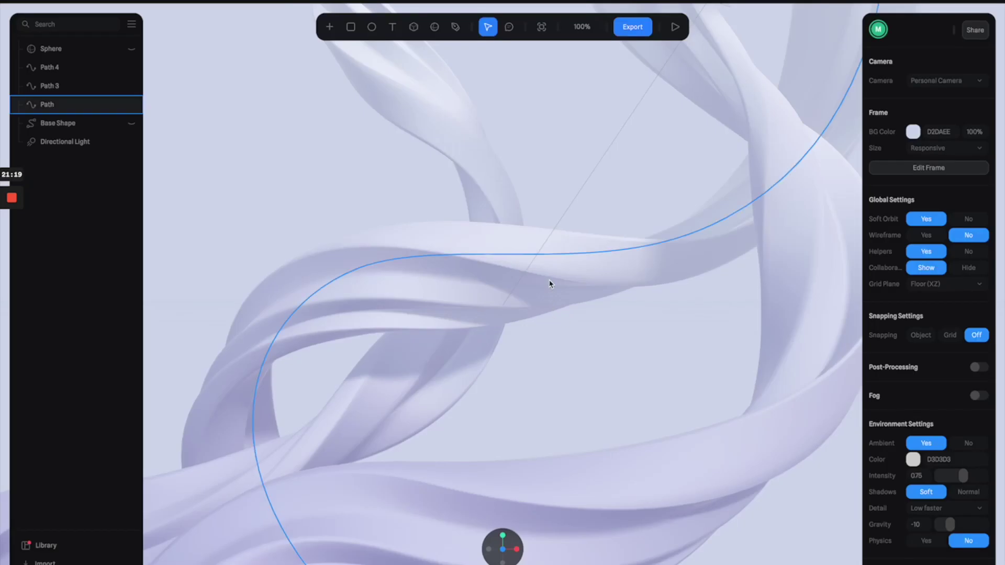
- Copy a twisted ribbon path and its Base Shape from the example into the jar scene
left_click(755, 430)
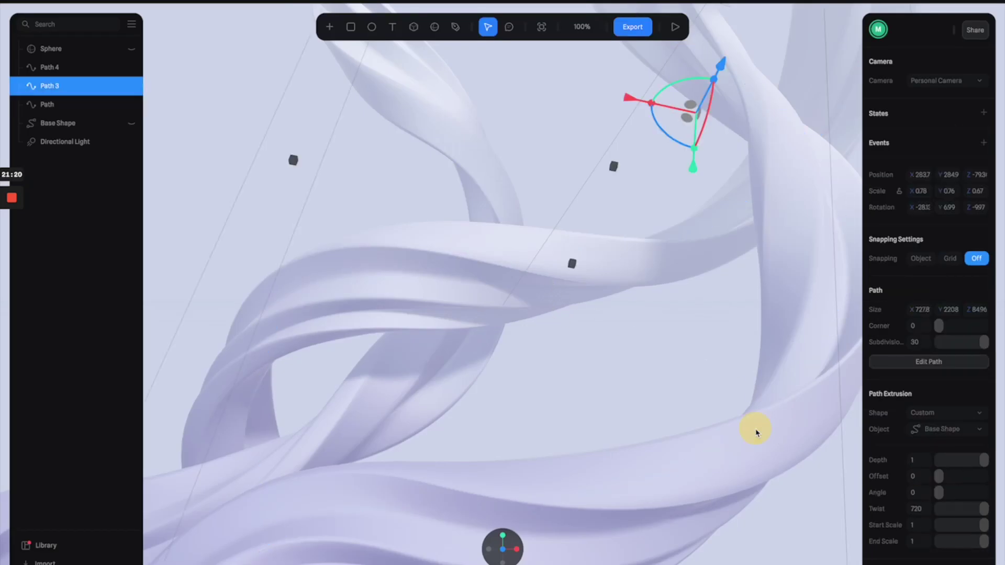
left_click(798, 406)
left_click(500, 425)
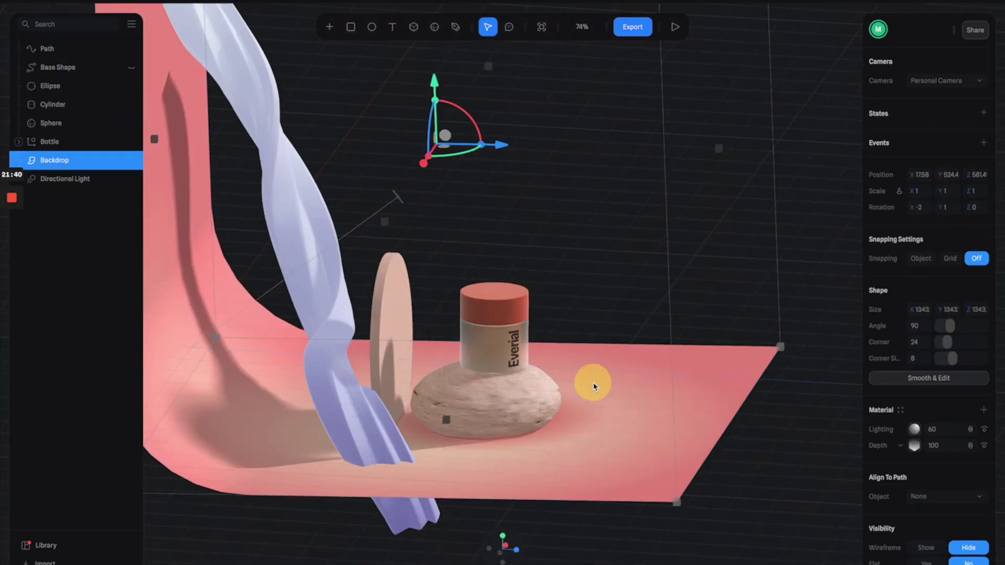
- Enlarge the backdrop to a scale of 1.39 and arrange the twisted ribbon so it curves behind the disc
left_click_drag(572, 291, 434, 298, "alt")
left_click(435, 282)
left_click_drag(472, 173, 574, 293, "alt")
left_click(64, 179)
left_click_drag(574, 250, 570, 209, "alt")
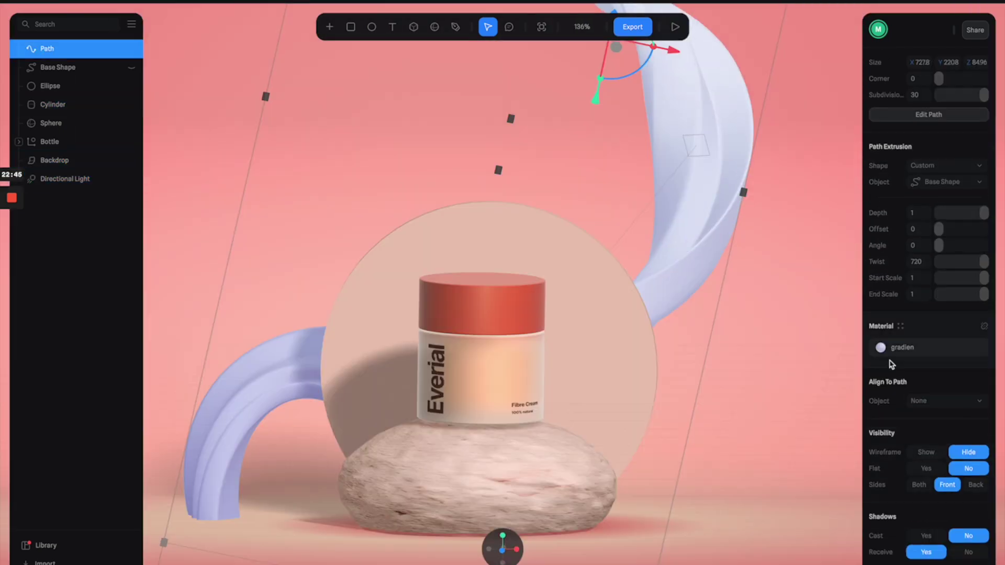
- Recolour the ribbon's linear gradient material from lavender to soft peach tones
left_click(922, 347)
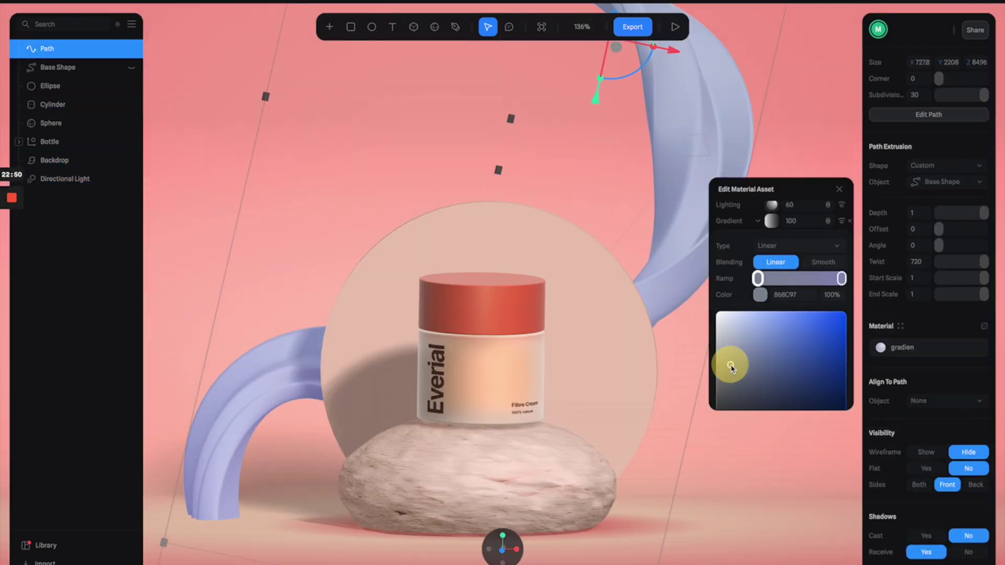
scroll(790, 314, "up", 3)
left_click(759, 282)
scroll(790, 340, "down", 3)
left_click_drag(803, 363, 724, 364)
left_click_drag(750, 255, 786, 237)
scroll(779, 293, "up", 5)
left_click(772, 338)
left_click(772, 338)
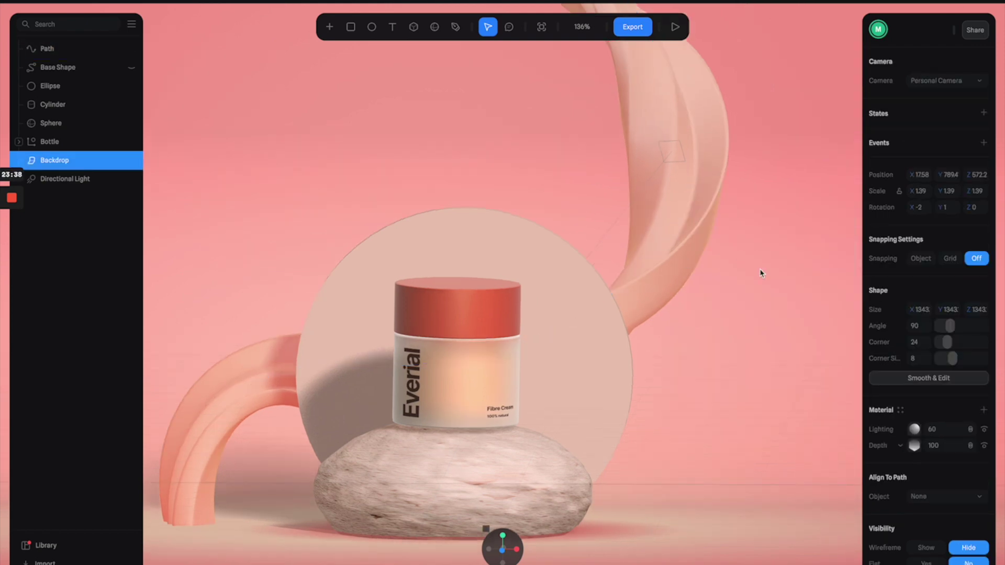
- Add a second state to the ribbon path and make it the active state for editing
left_click(674, 272)
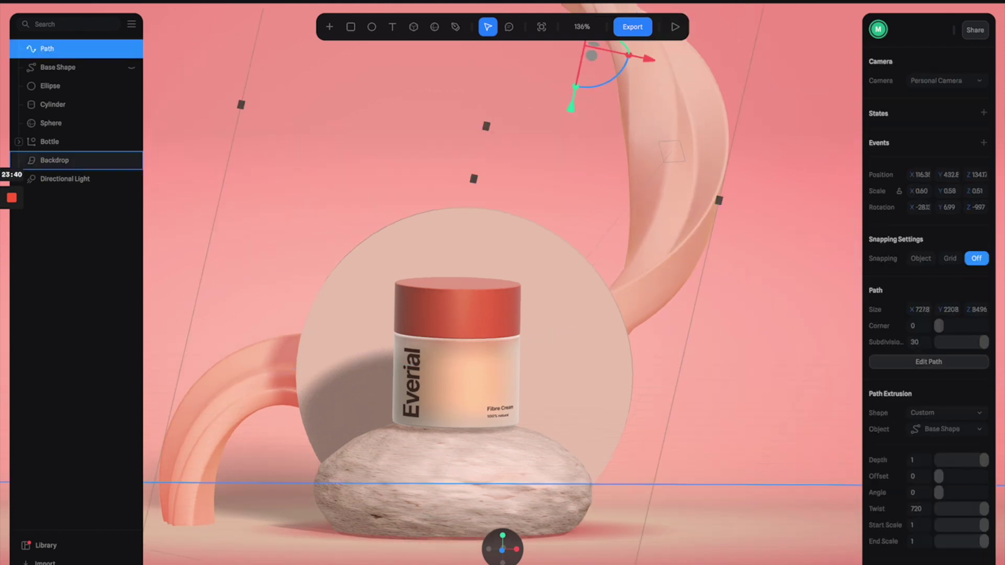
left_click(984, 113)
left_click(926, 155)
left_click(929, 135)
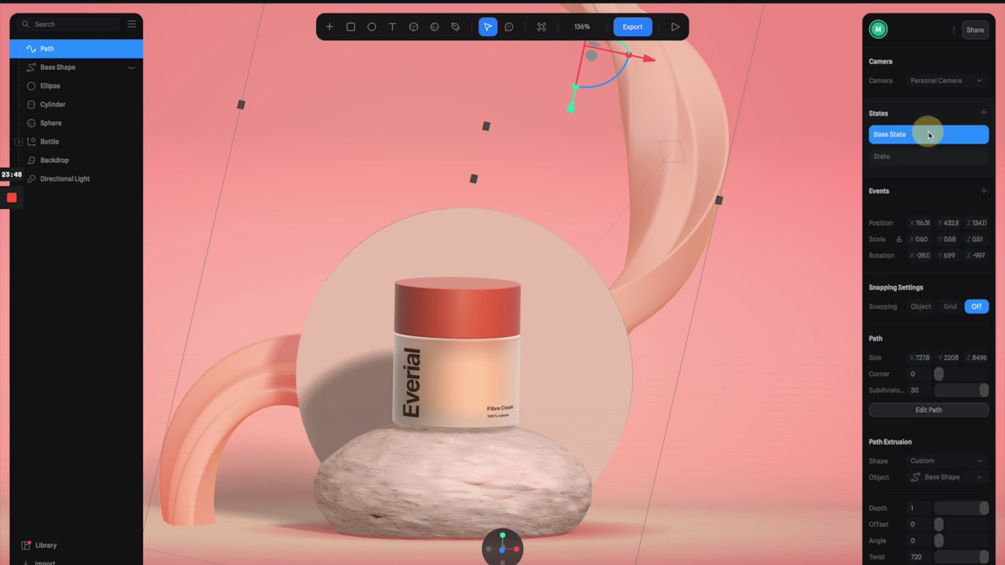
left_click(924, 159)
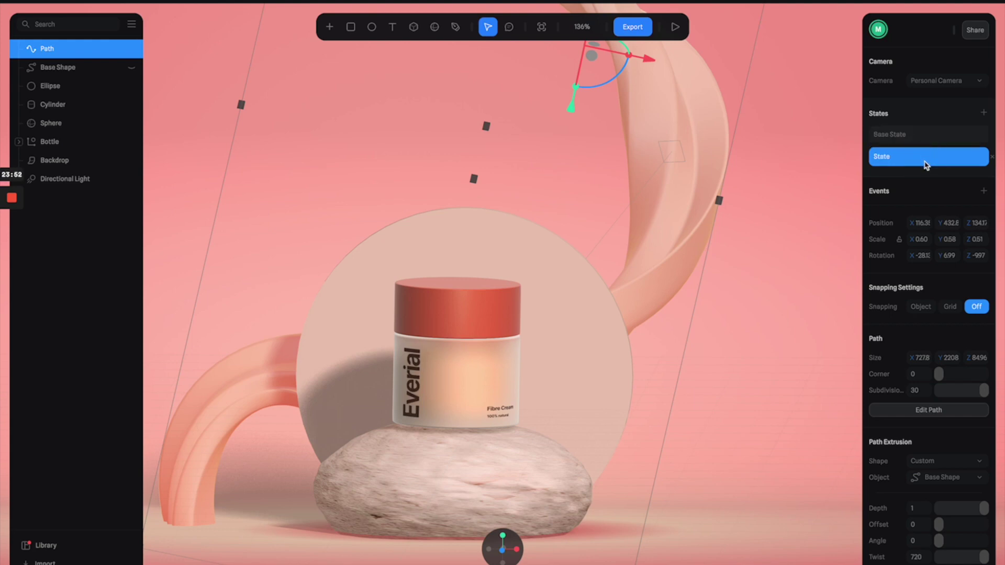
- Set the ribbon's extrusion angle to 360 in the new state and compare it with the Base State
scroll(944, 477, "down", 2)
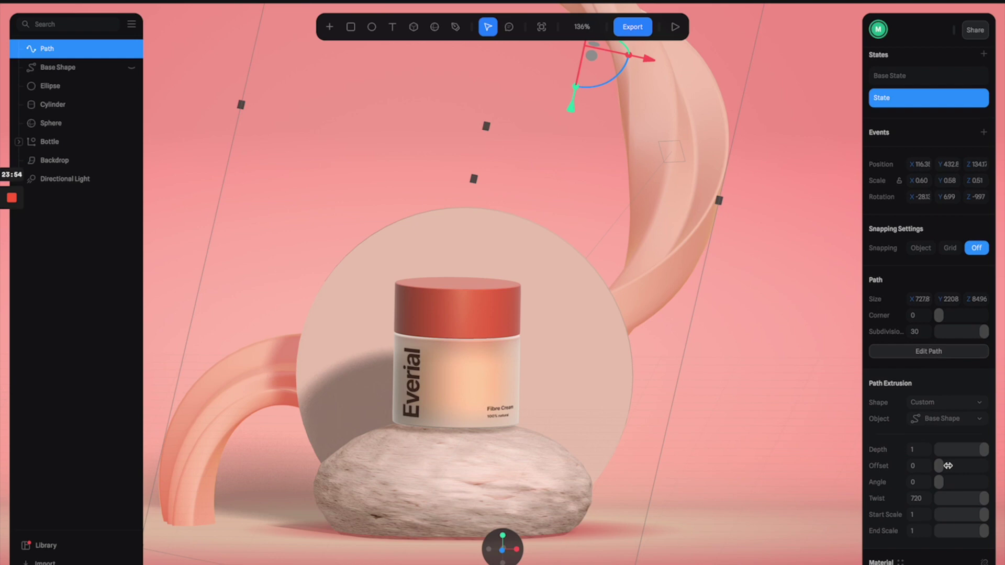
left_click_drag(942, 482, 1000, 475)
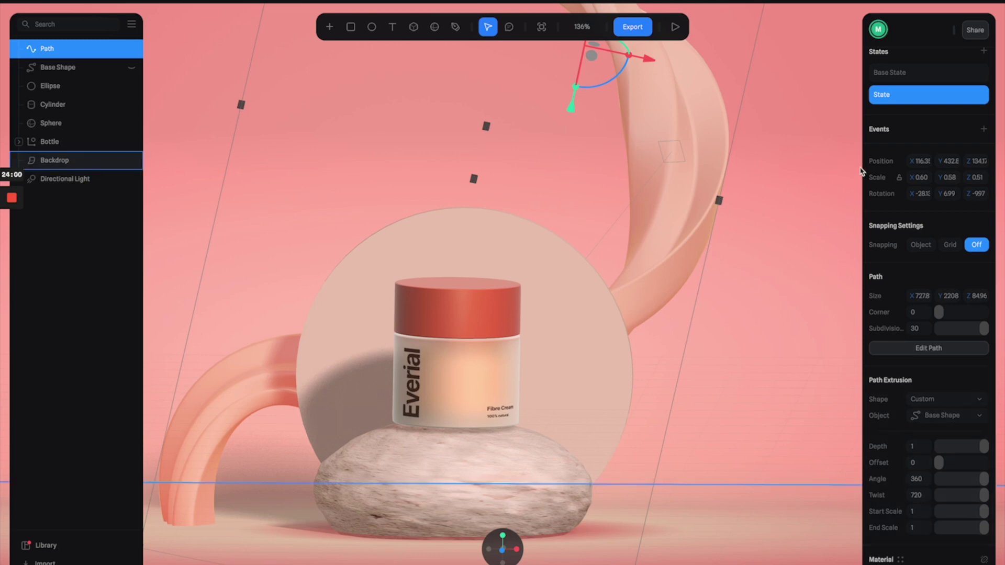
scroll(962, 155, "up", 2)
left_click(932, 138)
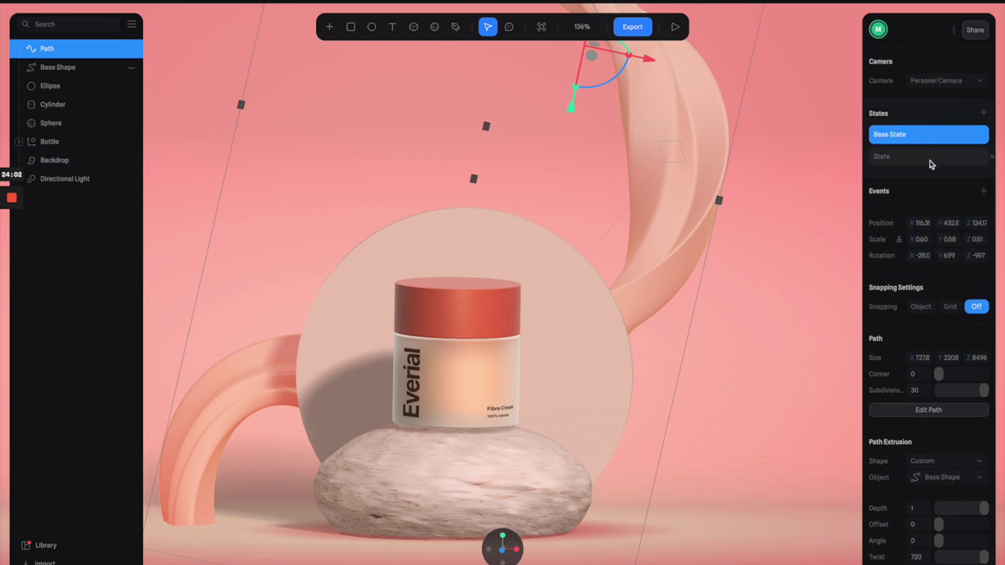
left_click(932, 160)
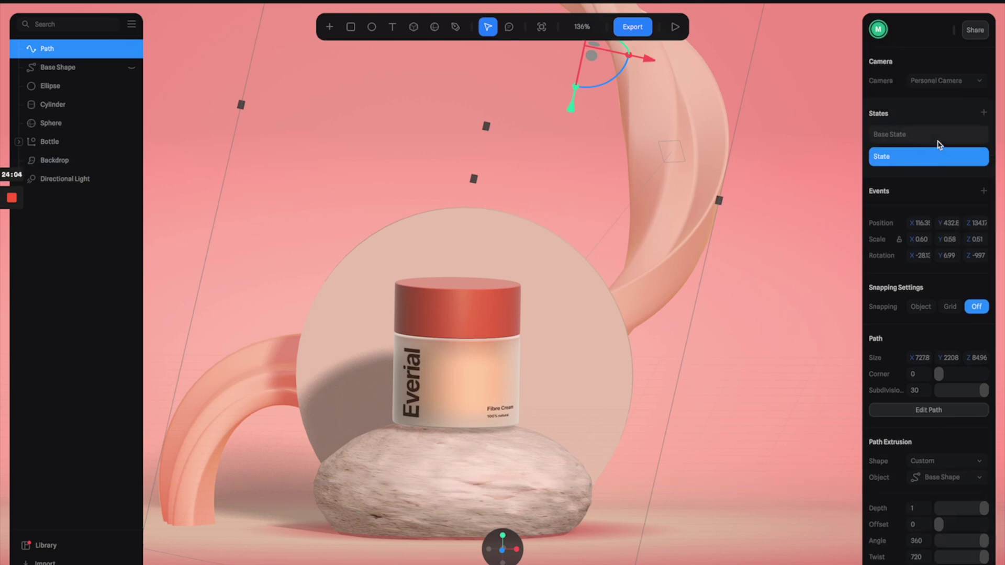
- Add a Start event to the ribbon with a transition running from Base State to State
left_click(983, 192)
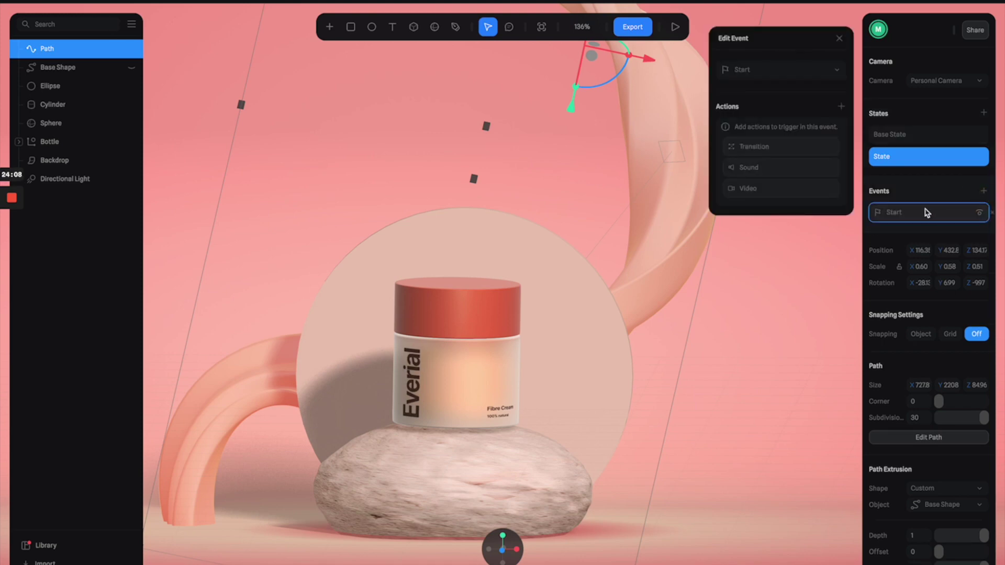
left_click(778, 153)
left_click(788, 127)
left_click(783, 215)
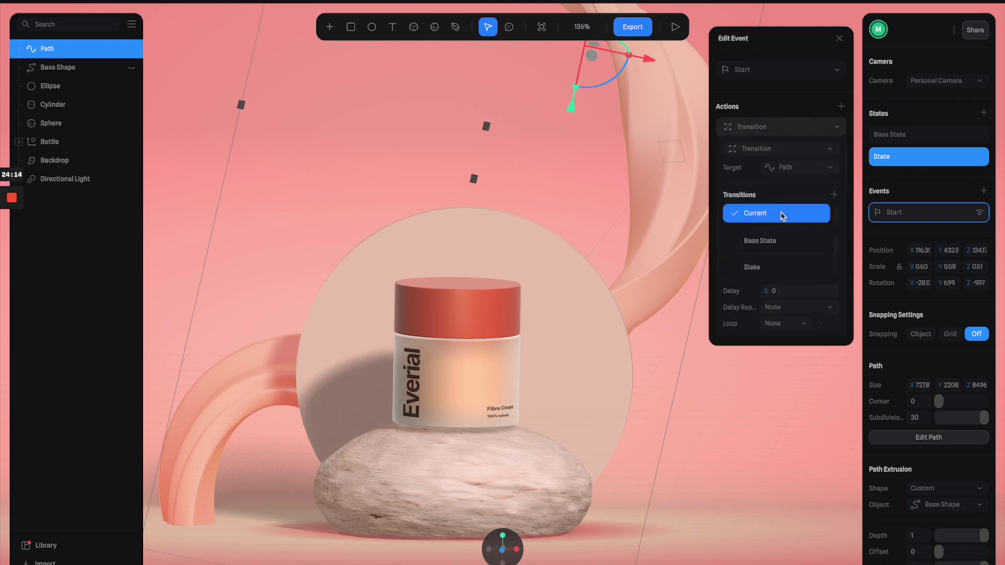
left_click(775, 240)
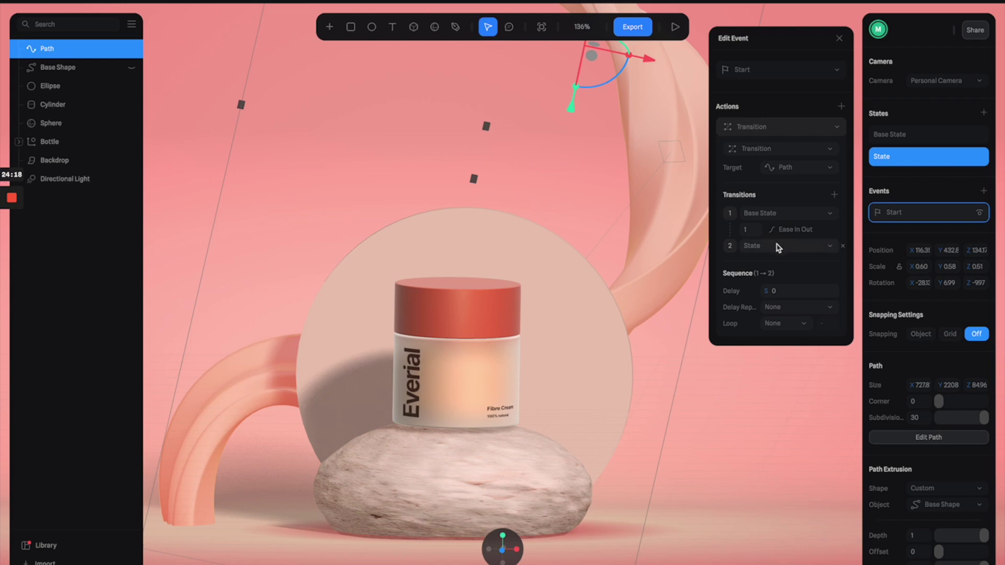
- Make the ribbon transition linear with a duration of 10 and an infinite loop, and preview the animation
left_click(780, 232)
left_click(781, 270)
left_click(784, 198)
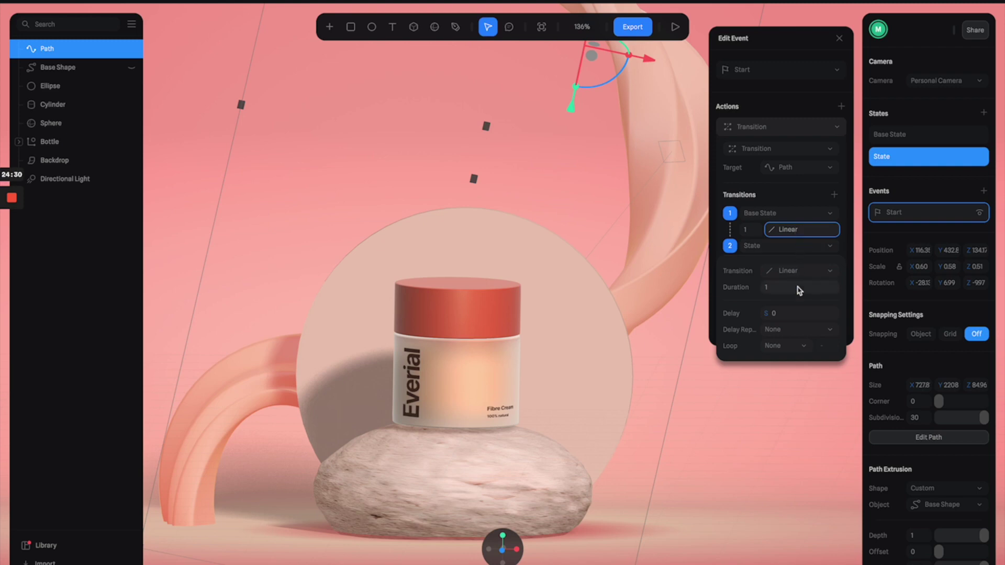
left_click(785, 345)
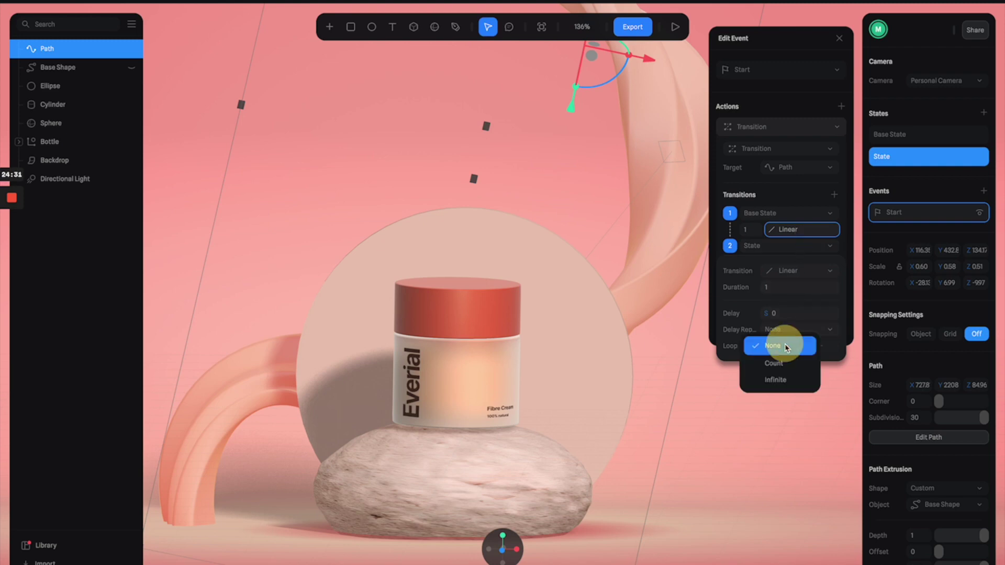
left_click(788, 382)
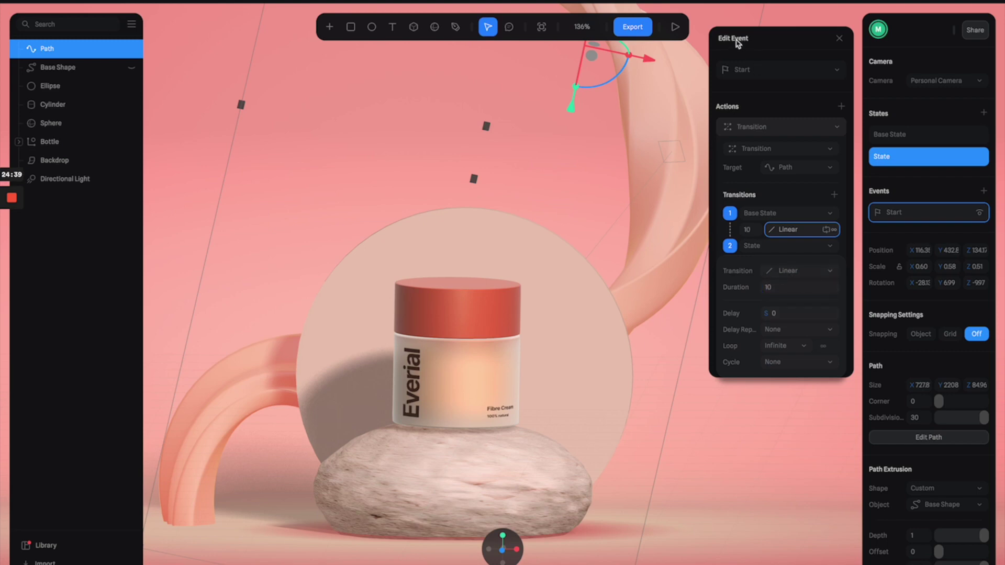
left_click(673, 27)
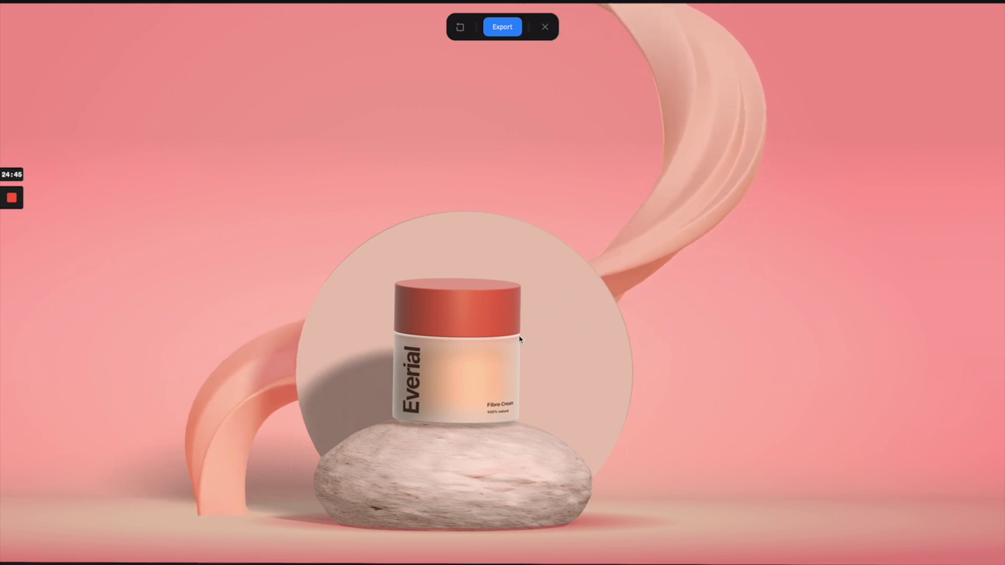
left_click(544, 26)
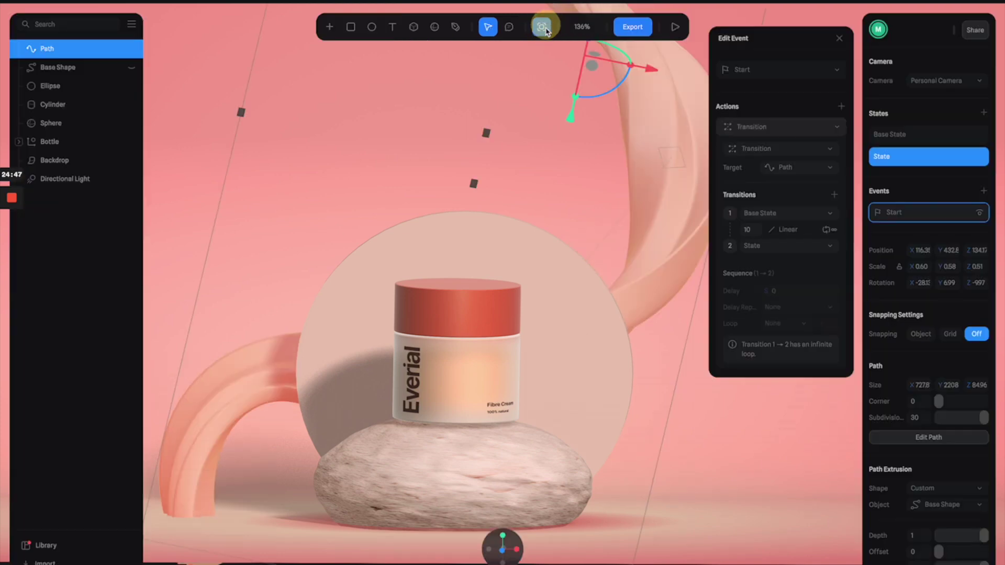
- Shift the backing disc slightly to the left behind the jar
left_click(523, 272)
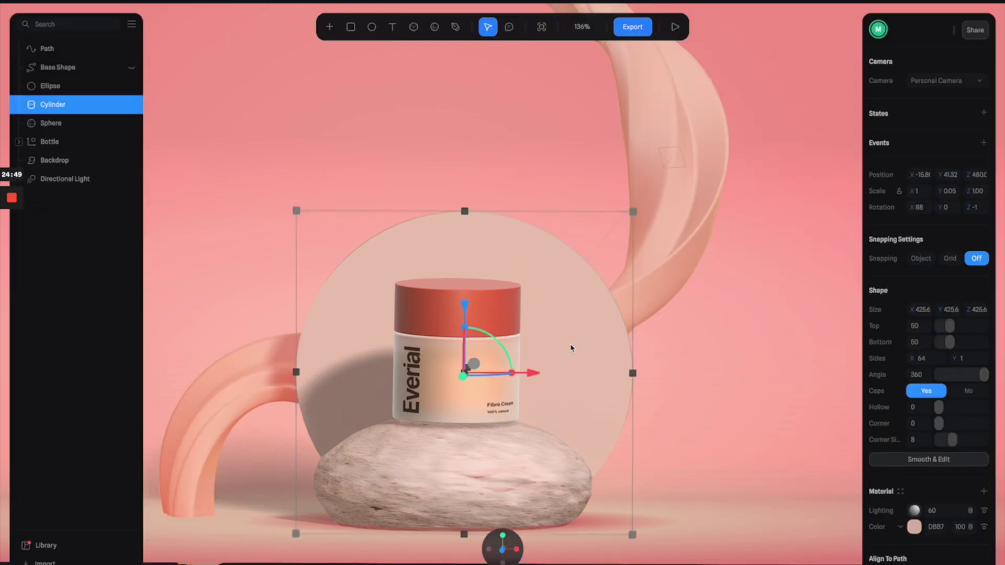
left_click_drag(524, 376, 520, 376)
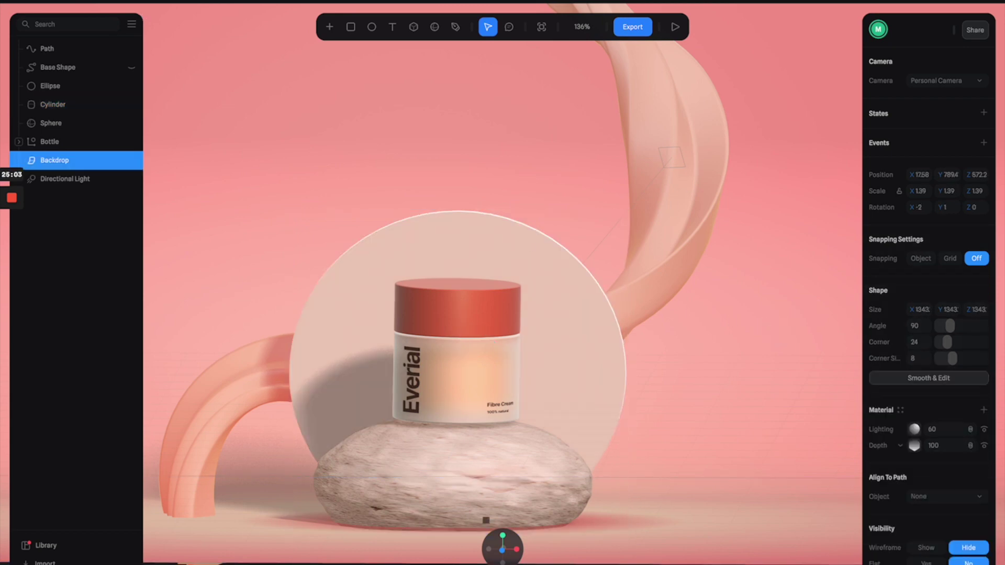
- Import the Leaf.fbx model from the 3D folder into the scene
left_click(133, 26)
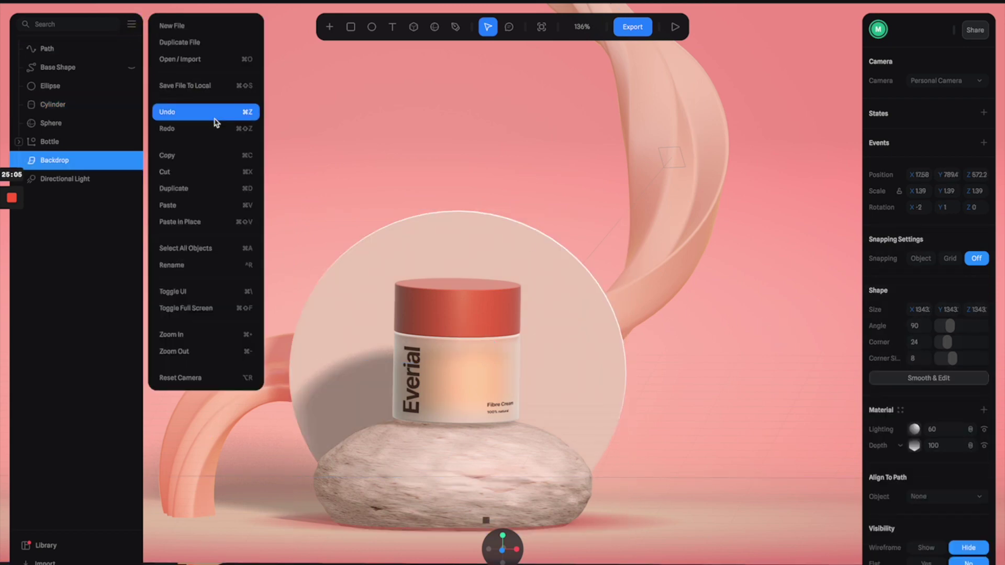
left_click(181, 59)
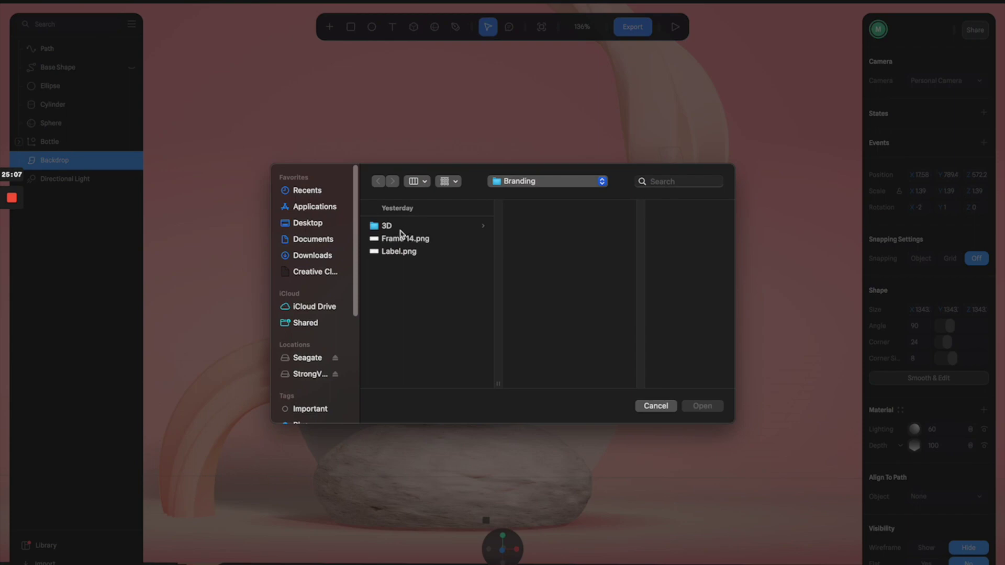
left_click(400, 231)
left_click(532, 227)
double_click(522, 229)
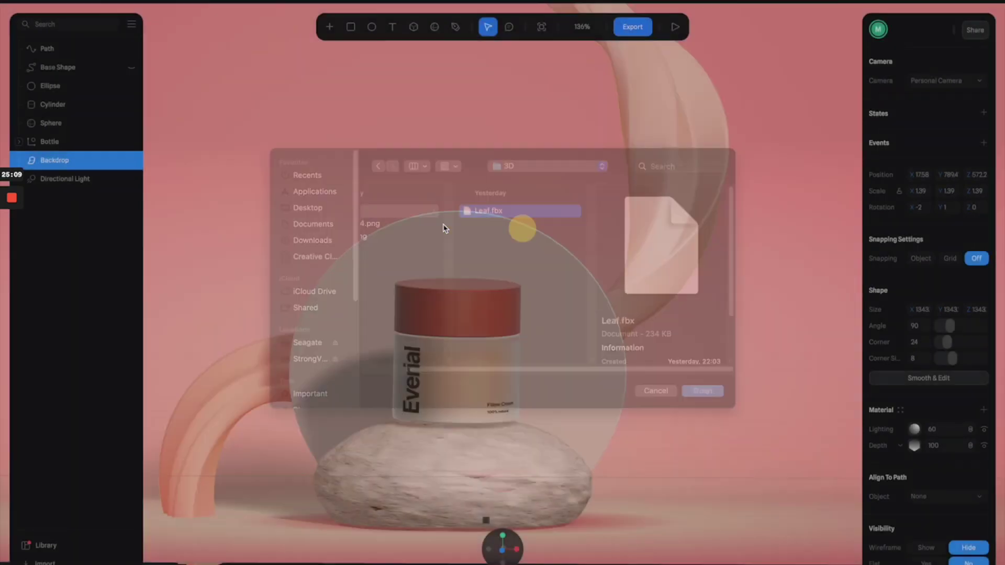
- Take the sub01 mesh out of the imported Leaf group and delete the empty group
scroll(425, 220, "down", 10)
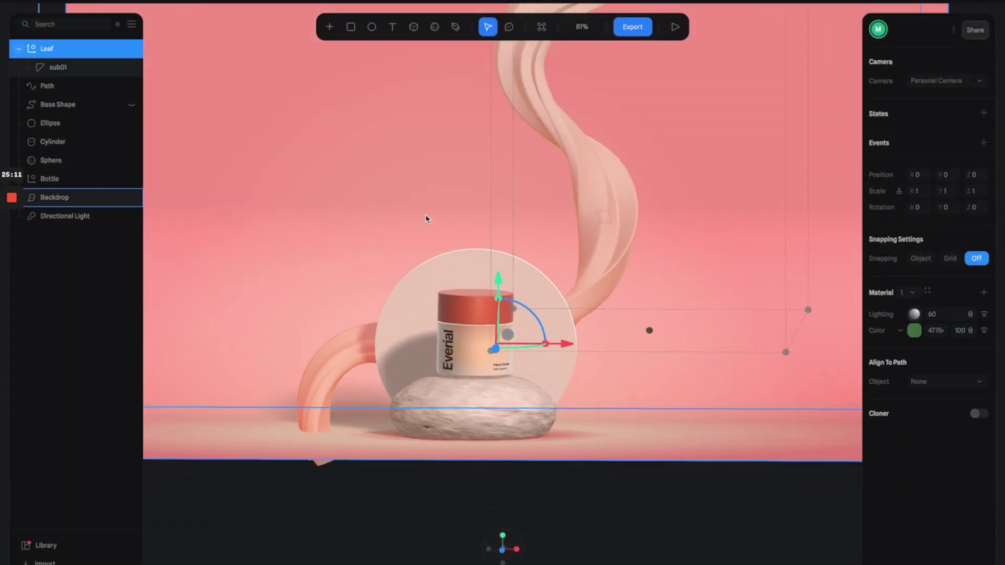
scroll(487, 250, "down", 1)
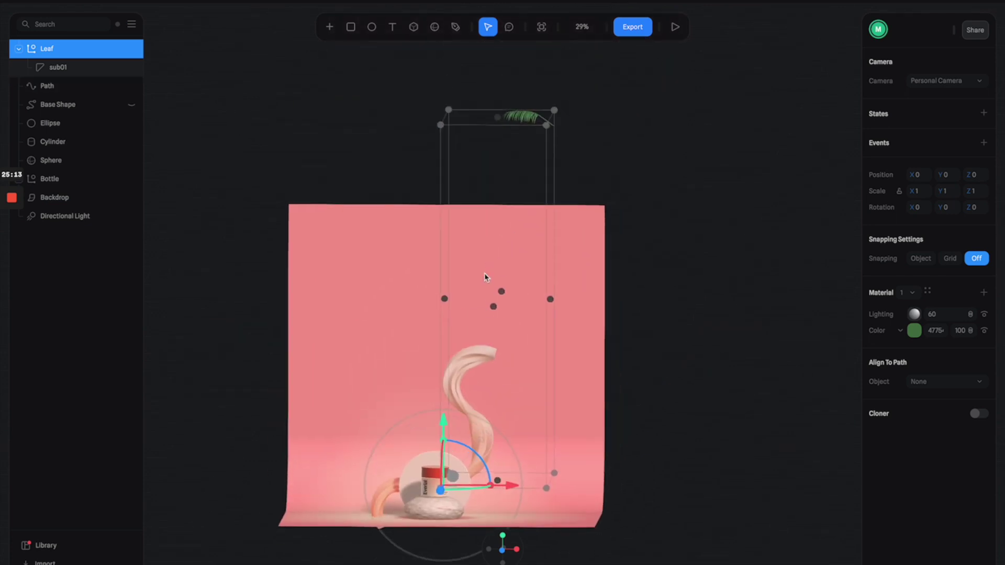
left_click(71, 65)
left_click_drag(69, 59, 67, 44)
left_click(63, 67)
key("Delete")
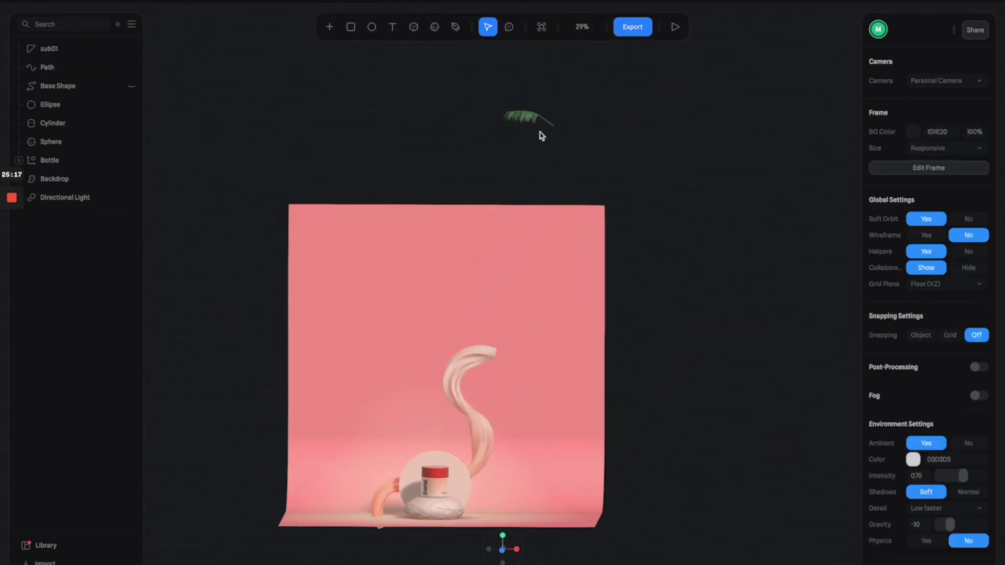
- Scale the leaf to 0.80, bring it down beside the ribbon and rotate it to about 80, -69.5 and 12.2
left_click(541, 122)
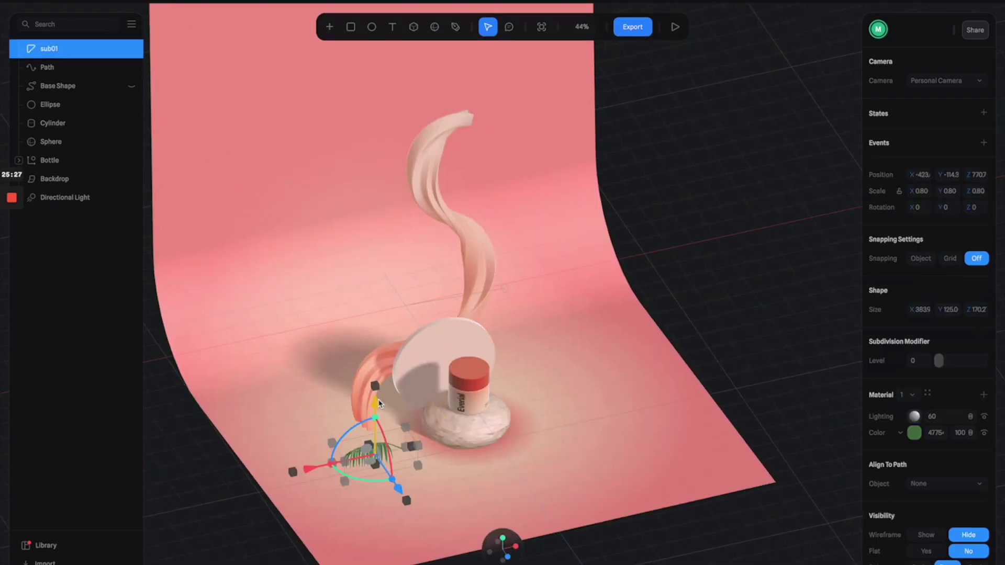
left_click_drag(379, 403, 345, 293)
right_click_drag(523, 209, 576, 236)
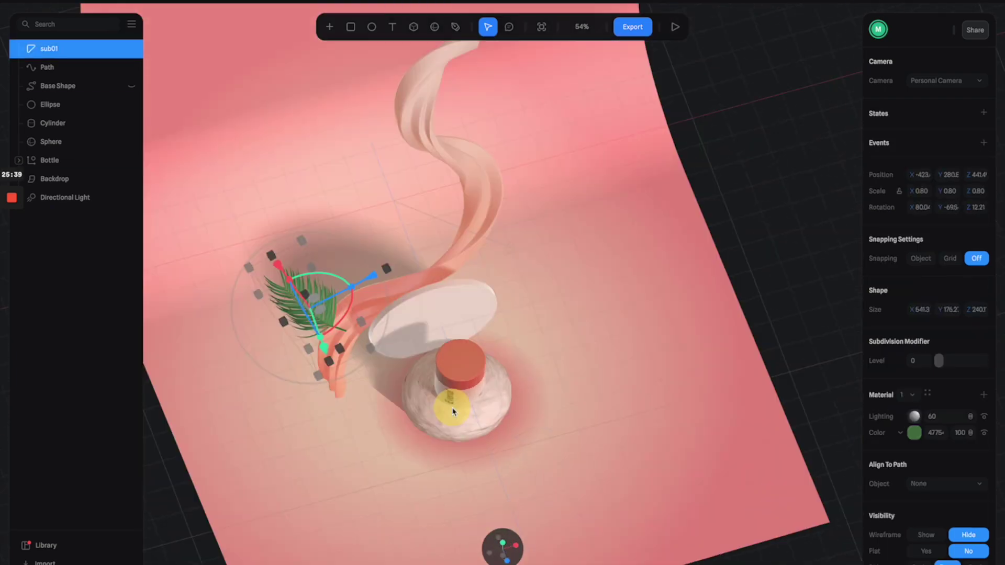
- Move the leaf next to the disc so it rises above the ribbon's lower arch
scroll(433, 378, "up", 3)
left_click_drag(433, 378, 361, 398)
right_click_drag(471, 314, 523, 294)
scroll(614, 350, "up", 5)
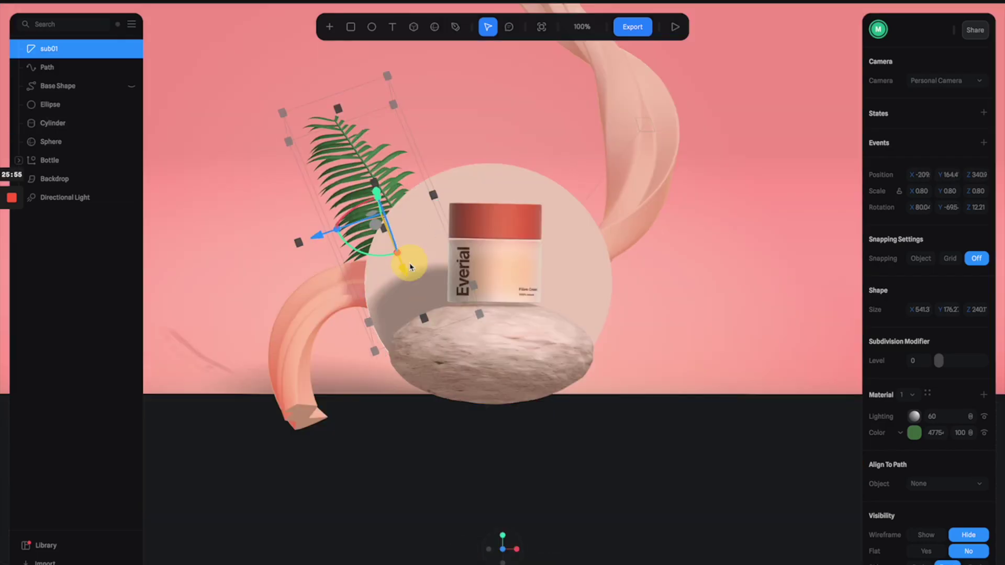